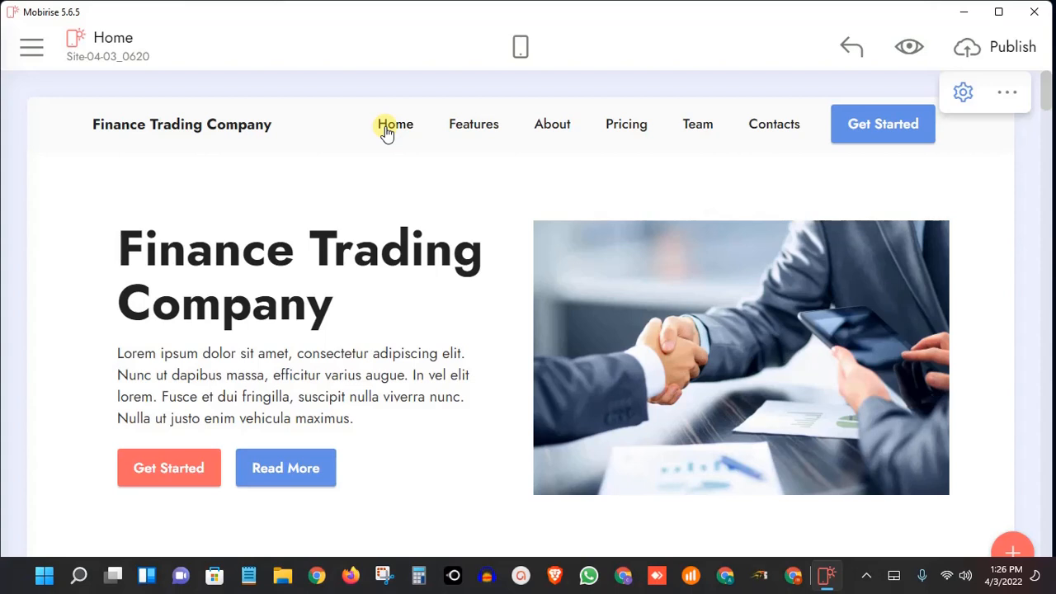
{"action": "left_click", "coordinate": [386, 130]}
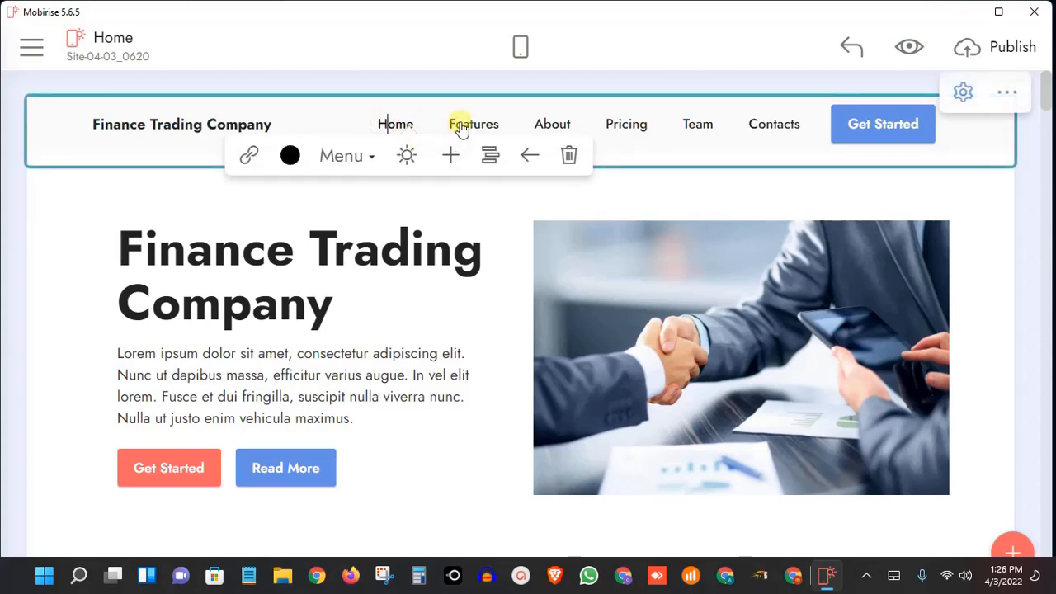
{"action": "left_click", "coordinate": [447, 202]}
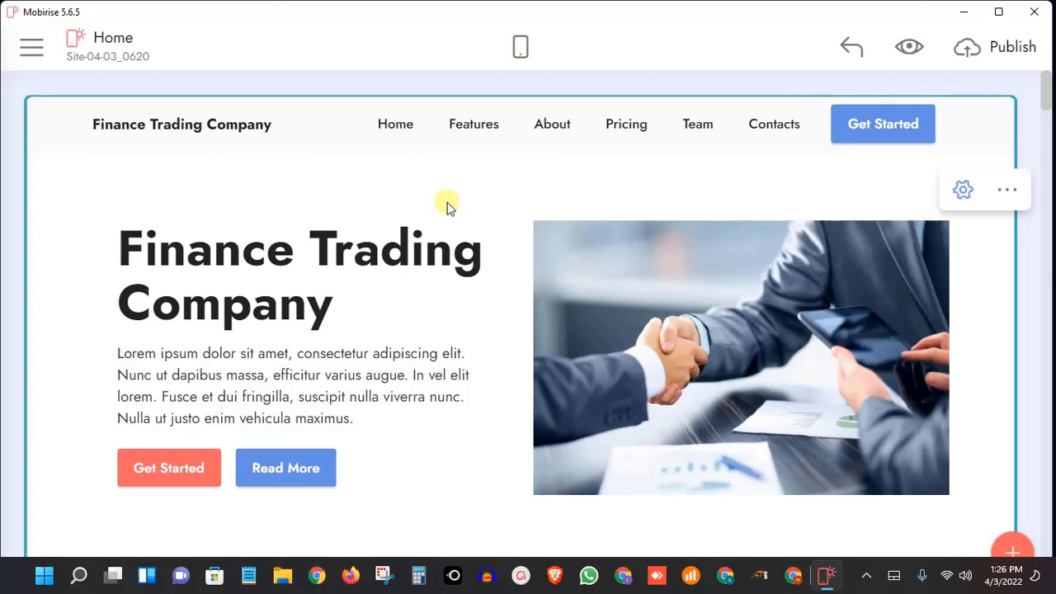
Show the logo beside the brand name in the Finance Trading Company menu block
{"action": "mouse_move", "coordinate": [960, 130]}
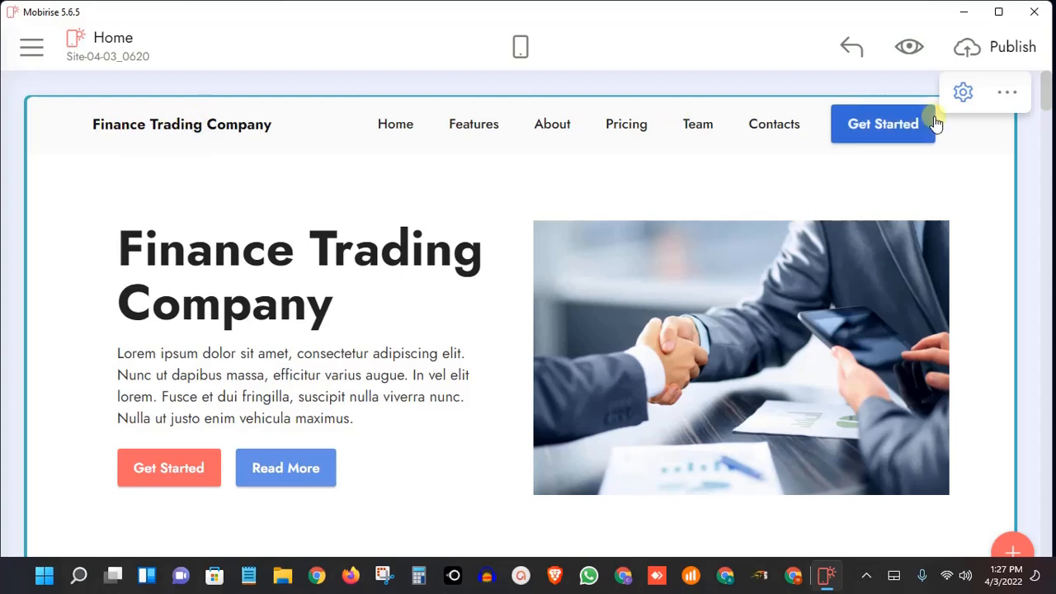
{"action": "left_click", "coordinate": [958, 99]}
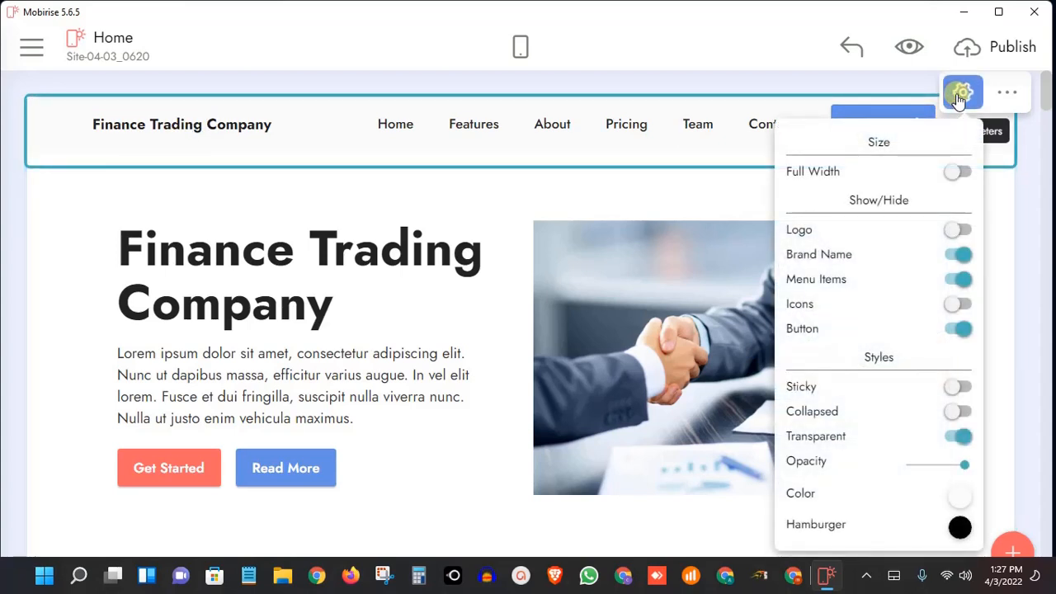
{"action": "left_click", "coordinate": [957, 230]}
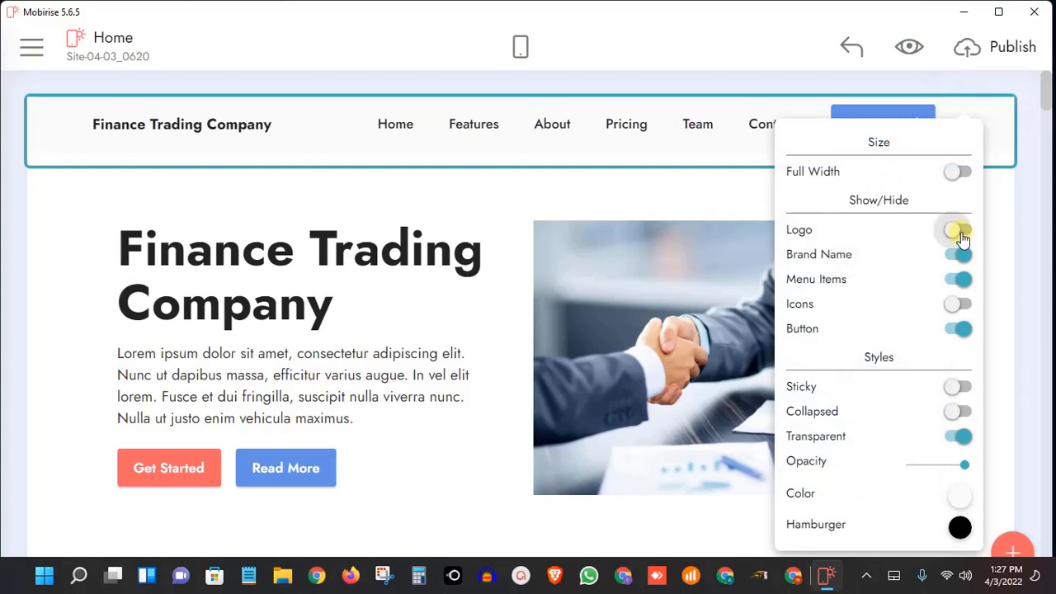
{"action": "left_click", "coordinate": [306, 213]}
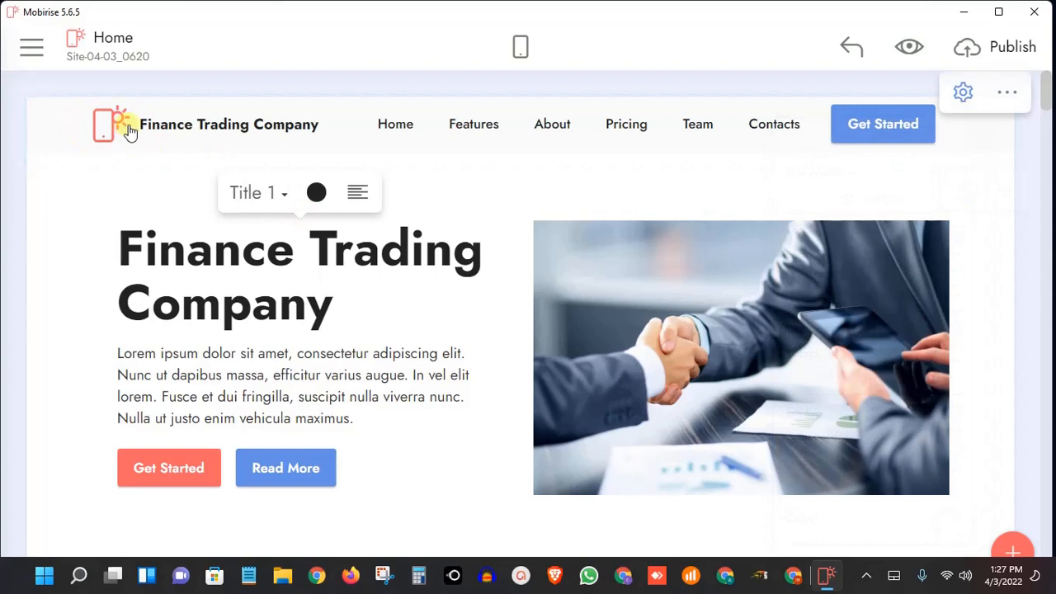
Set the Finance Trading Company menu block's background color to light red
{"action": "left_click", "coordinate": [962, 91]}
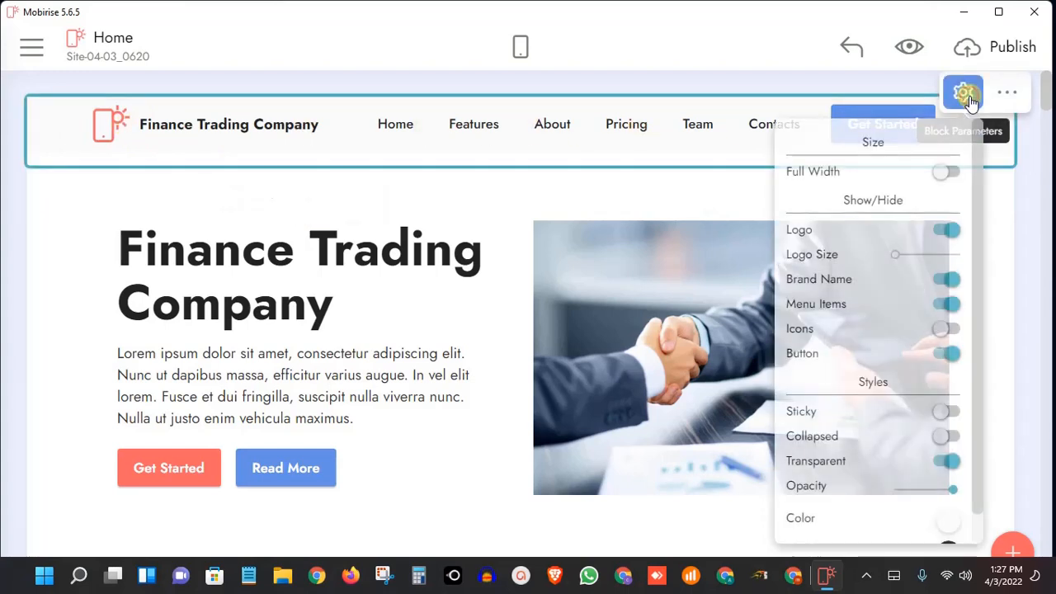
{"action": "scroll", "coordinate": [889, 313], "scroll_direction": "down", "scroll_amount": 1}
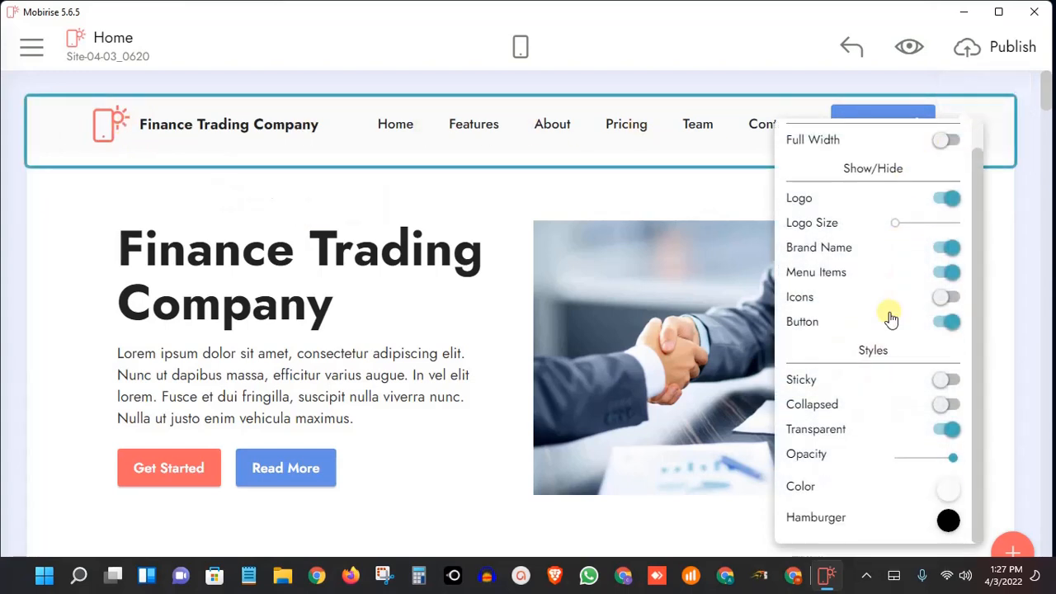
{"action": "left_click", "coordinate": [944, 493]}
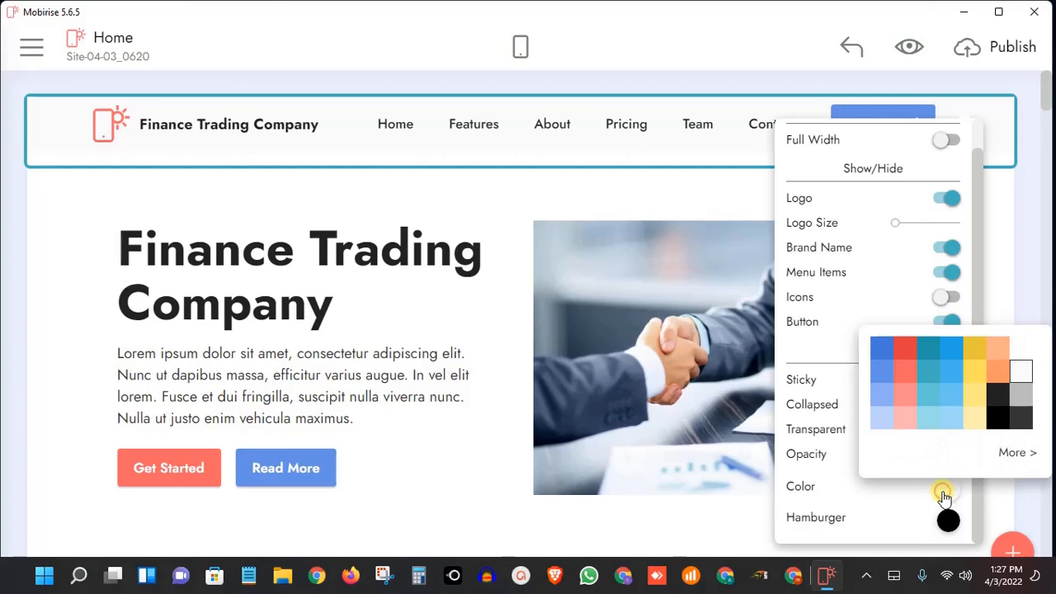
{"action": "left_click", "coordinate": [912, 403]}
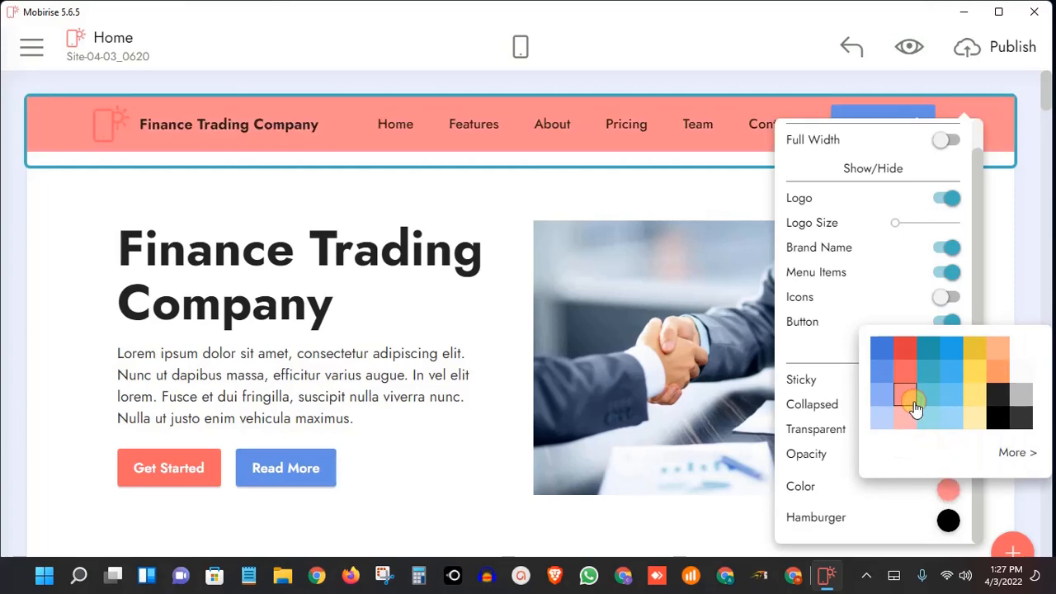
{"action": "left_click", "coordinate": [607, 170]}
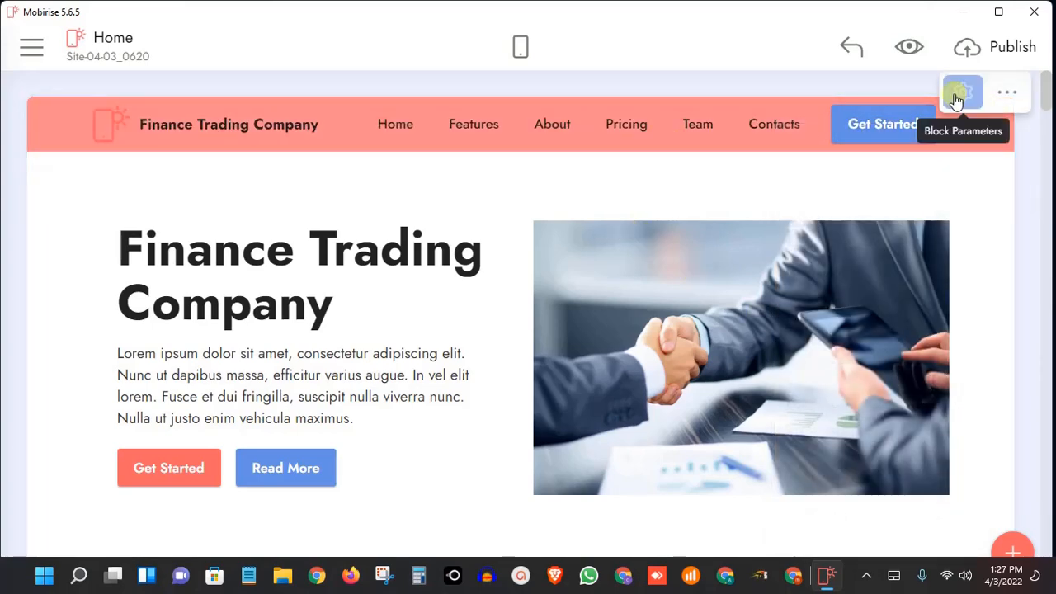
Set the Finance Trading Company menu block's background color to the medium light blue in the palette's second row
{"action": "left_click", "coordinate": [957, 97]}
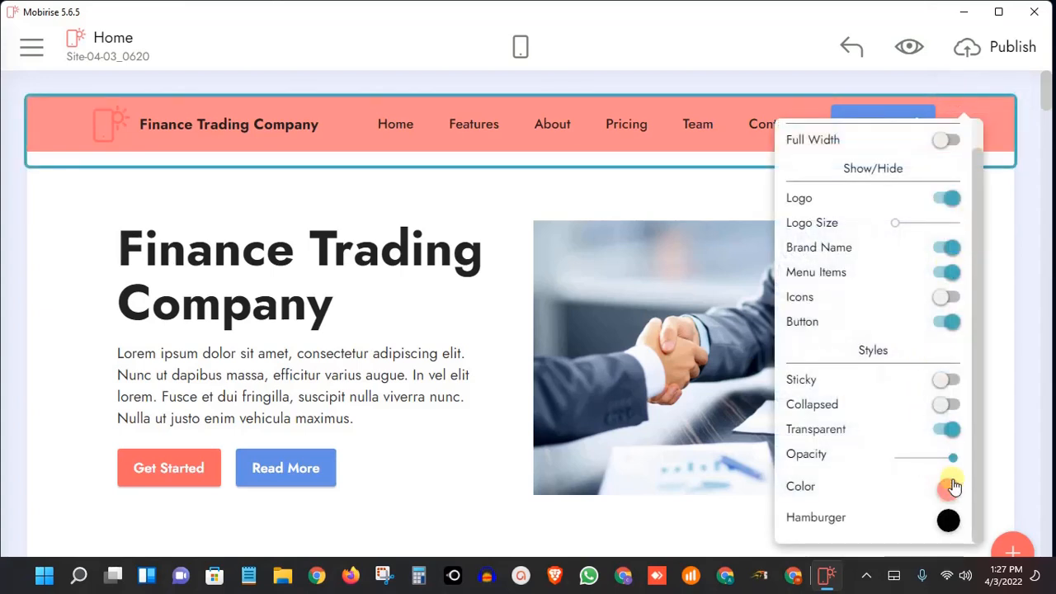
{"action": "left_click", "coordinate": [948, 485]}
{"action": "left_click", "coordinate": [951, 347]}
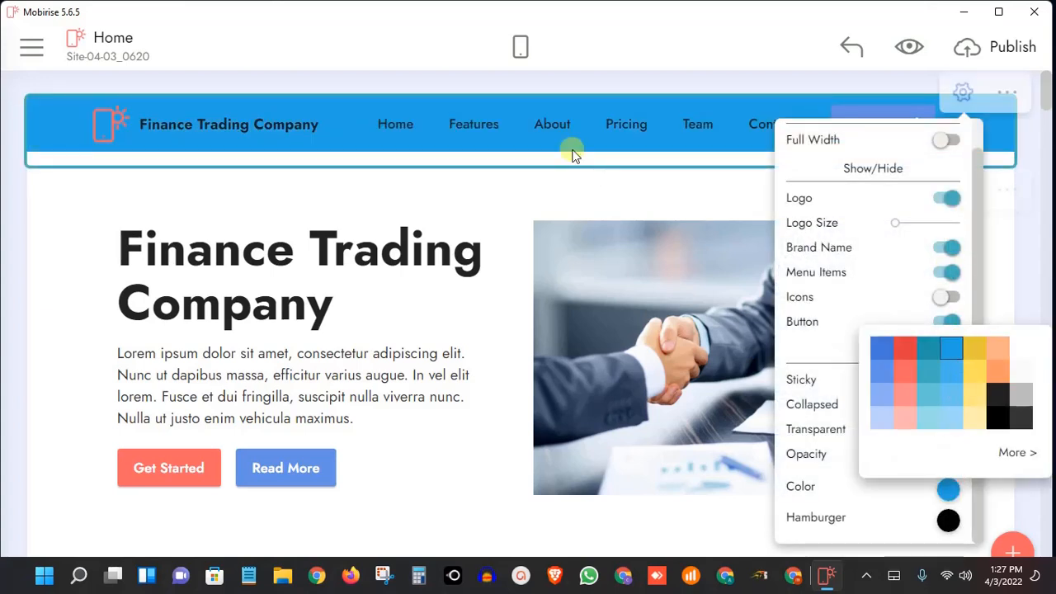
{"action": "left_click", "coordinate": [946, 374]}
{"action": "left_click", "coordinate": [603, 193]}
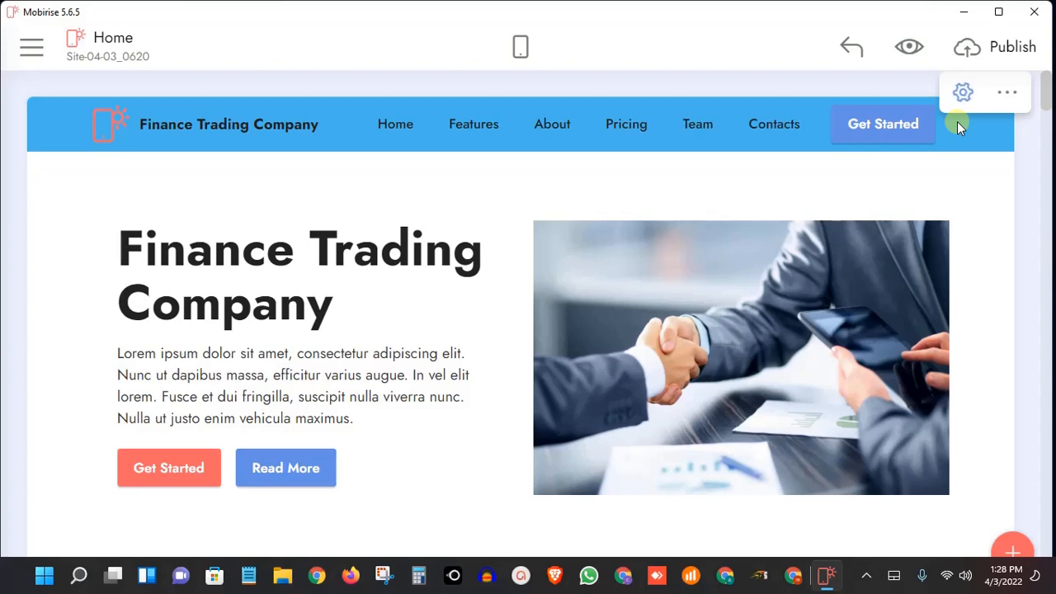
Create a new site that starts from a blank page, keeping the suggested site name
{"action": "left_click", "coordinate": [33, 50]}
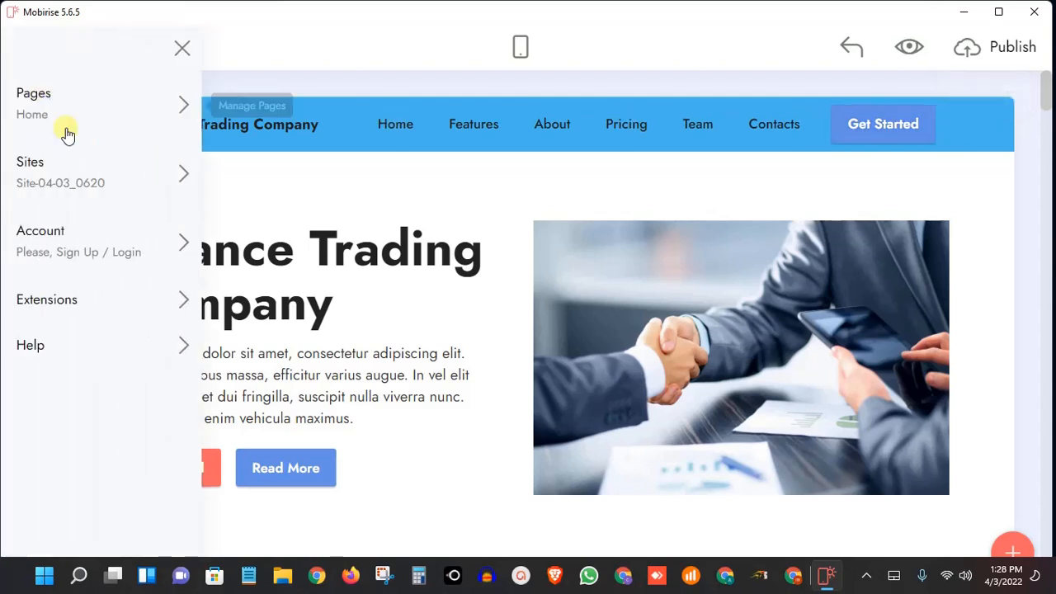
{"action": "left_click", "coordinate": [387, 53]}
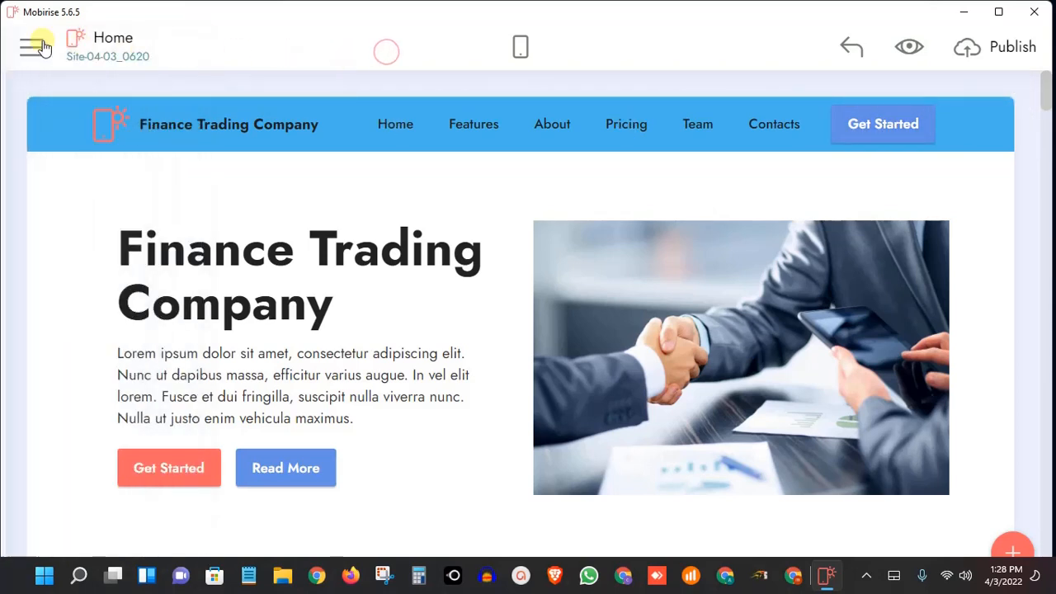
{"action": "left_click", "coordinate": [41, 47]}
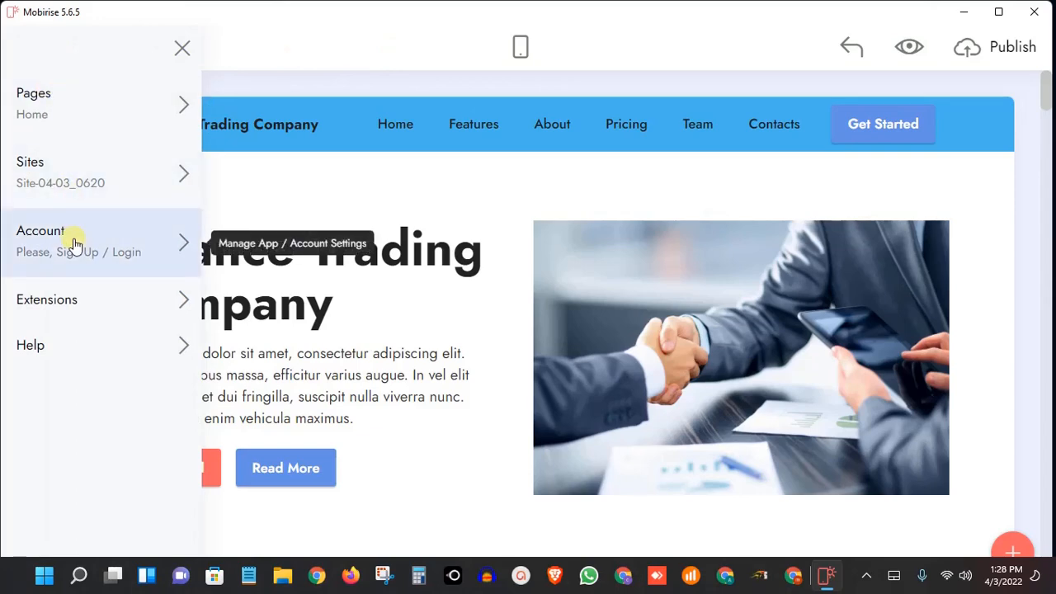
{"action": "left_click", "coordinate": [62, 178]}
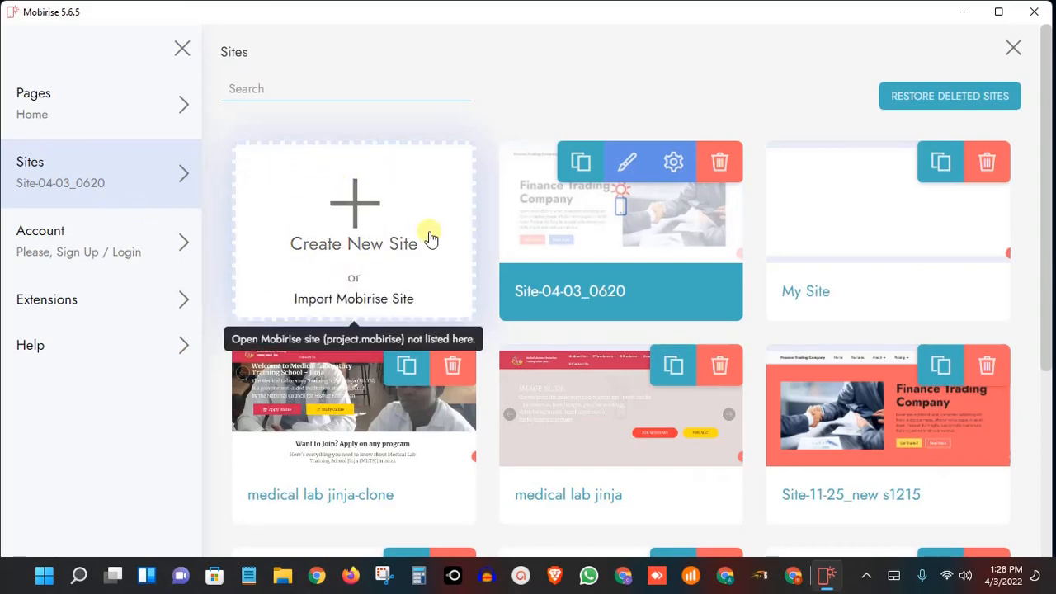
{"action": "left_click", "coordinate": [356, 204]}
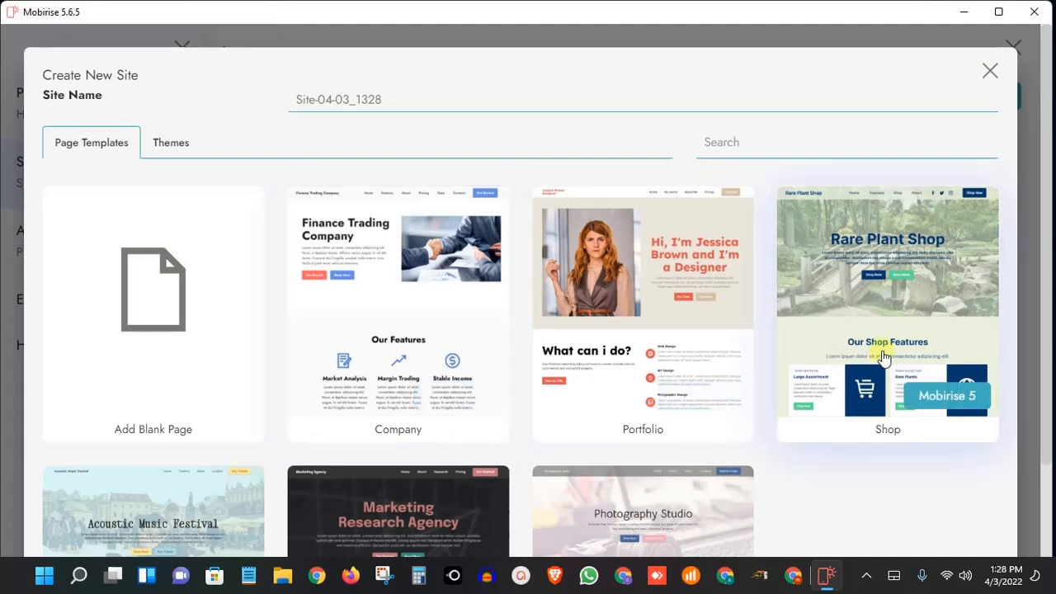
{"action": "scroll", "coordinate": [882, 356], "scroll_direction": "down", "scroll_amount": 2}
{"action": "scroll", "coordinate": [883, 357], "scroll_direction": "up", "scroll_amount": 2}
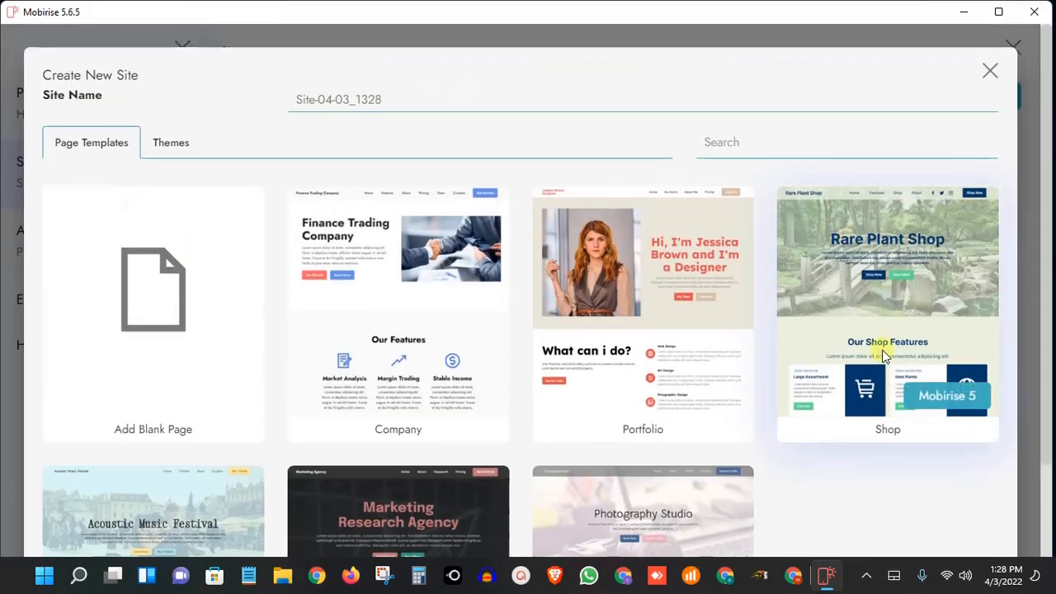
{"action": "left_click", "coordinate": [164, 308]}
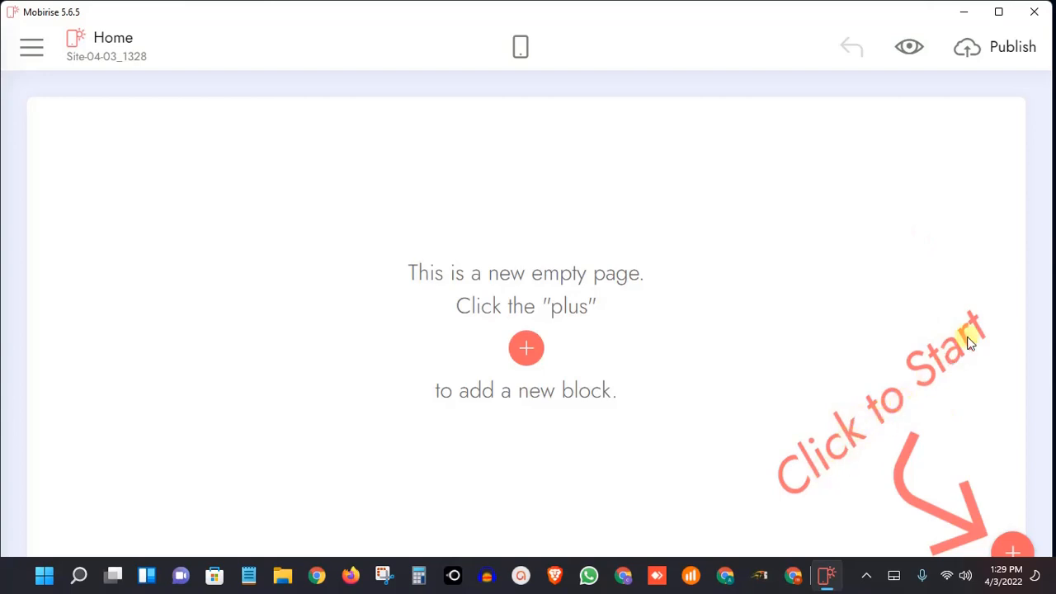
Add the text-only menu block with About us, Services and Contacts links to the empty Home page
{"action": "left_click", "coordinate": [1013, 548]}
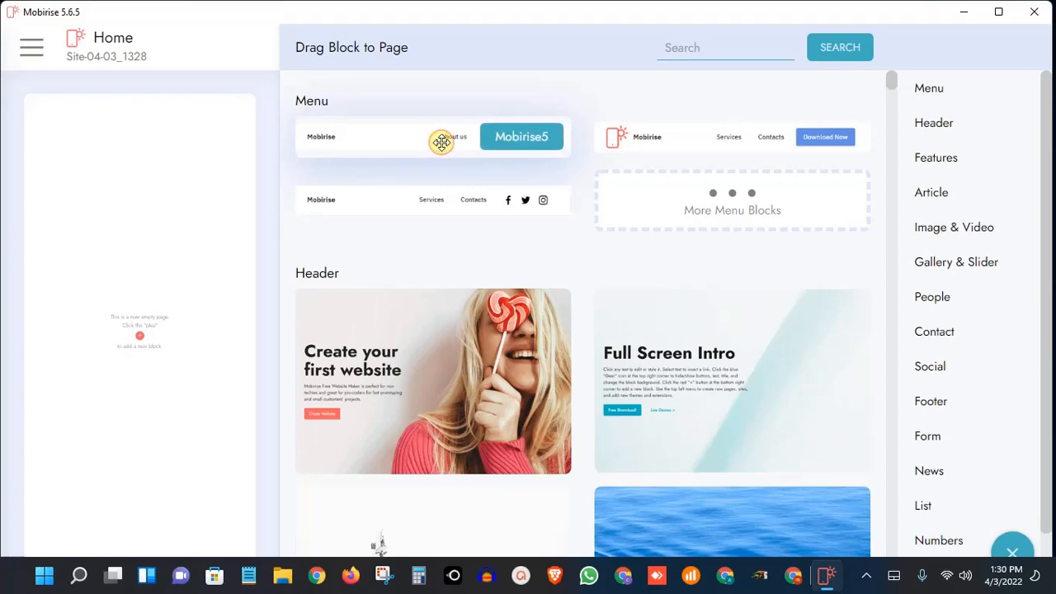
{"action": "left_click", "coordinate": [363, 118]}
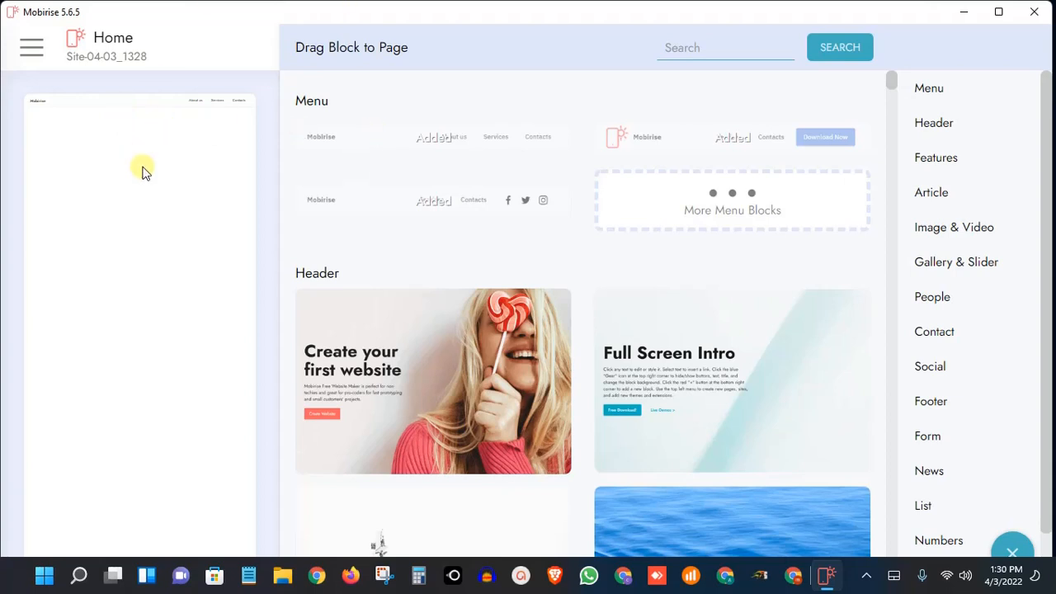
{"action": "left_click", "coordinate": [269, 264]}
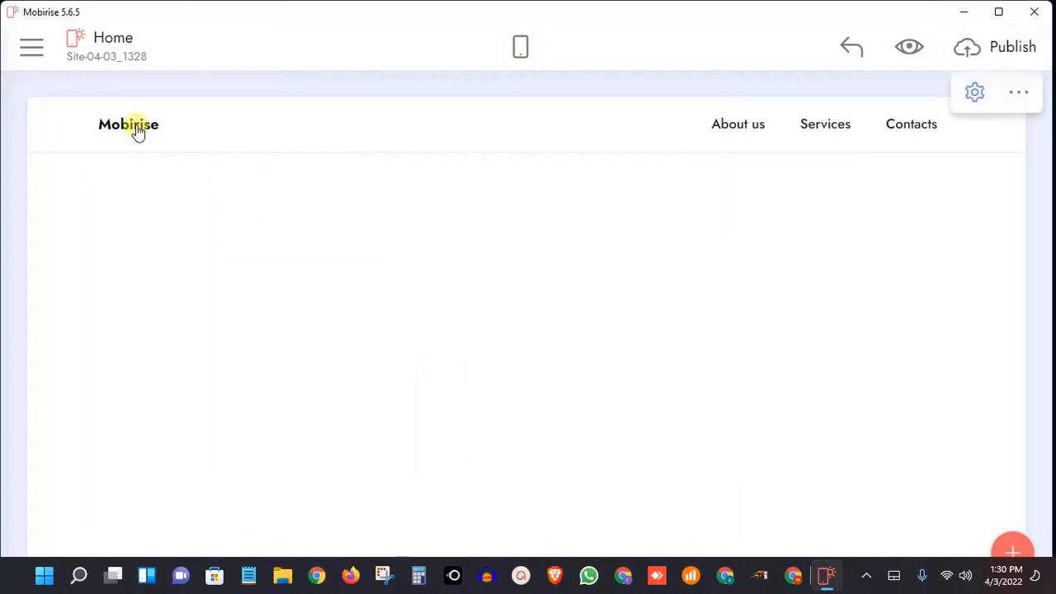
Show the logo beside the Mobirise brand name in the new menu block
{"action": "left_click", "coordinate": [974, 96]}
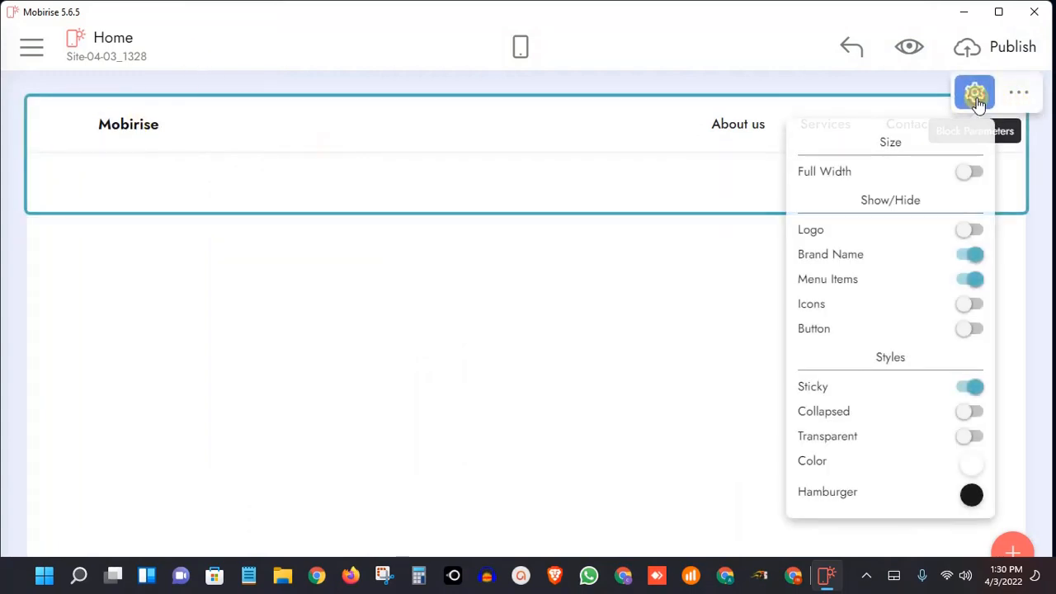
{"action": "left_click", "coordinate": [970, 229]}
{"action": "left_click", "coordinate": [399, 168]}
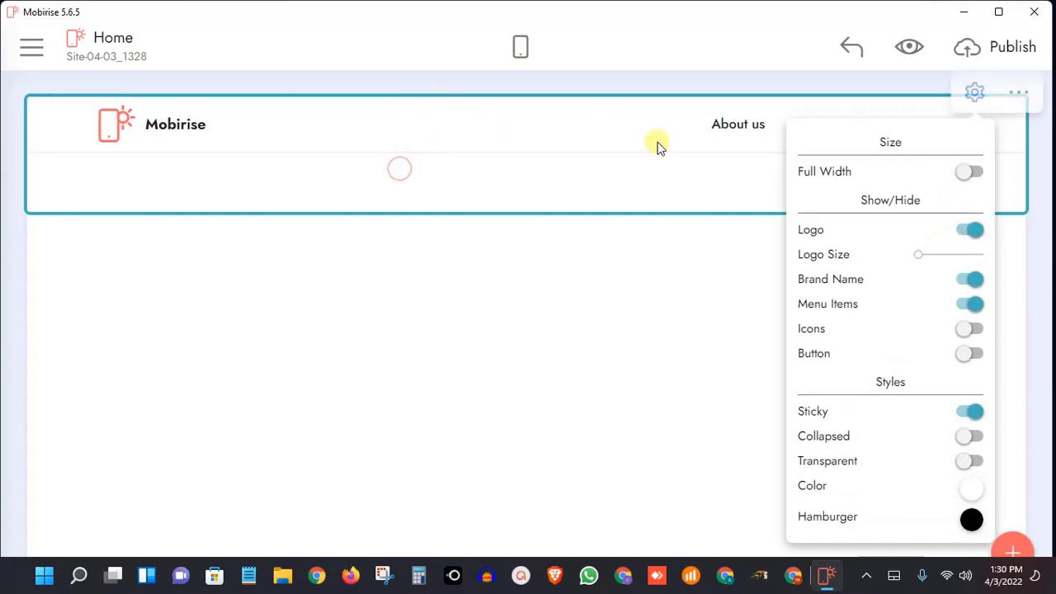
{"action": "left_click", "coordinate": [760, 302]}
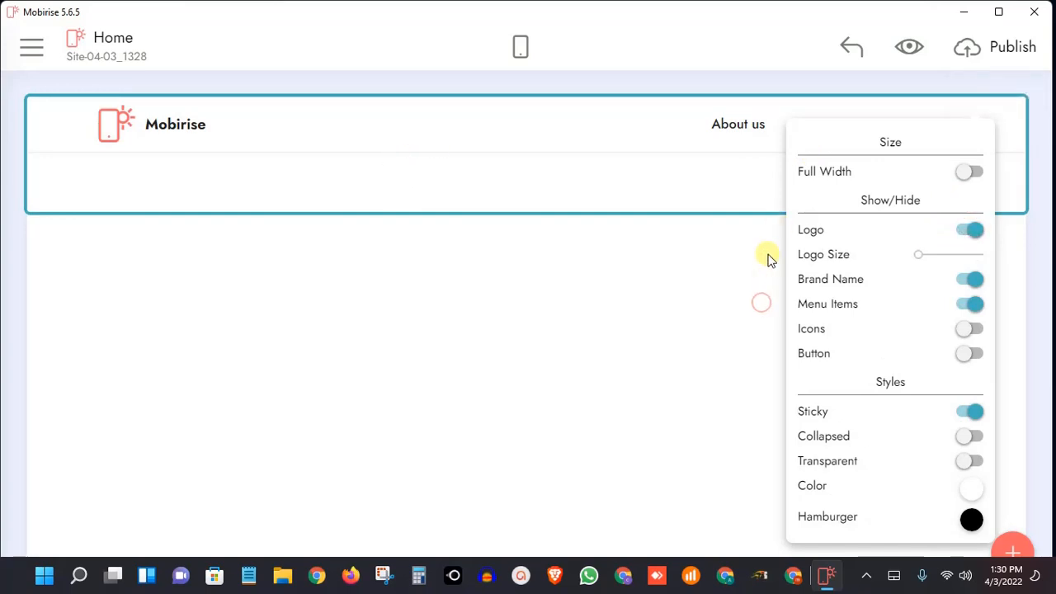
Set the new menu block's background color to the light blue in the palette's third row
{"action": "left_click", "coordinate": [973, 492]}
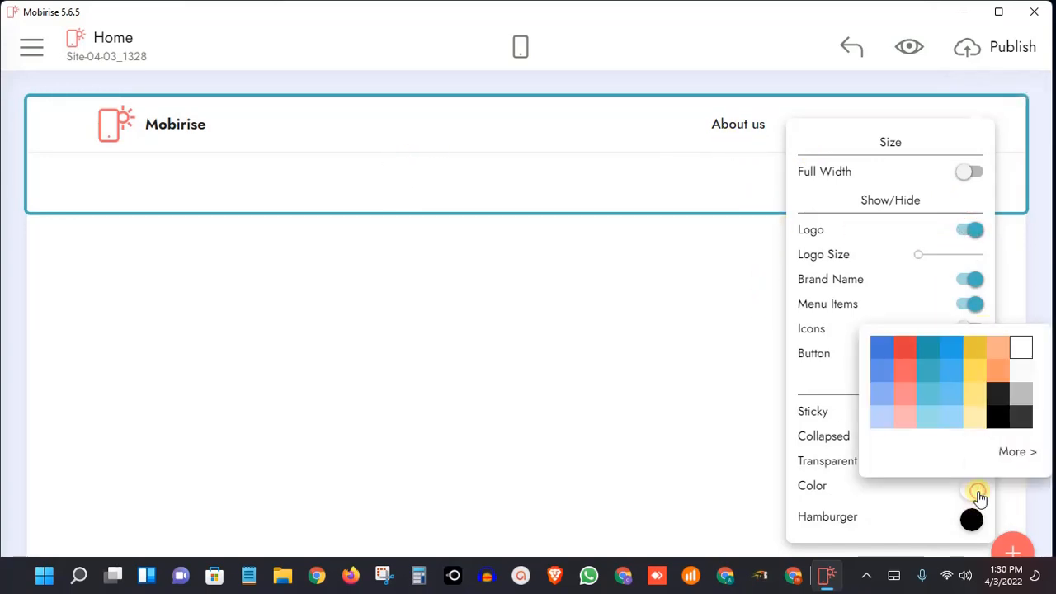
{"action": "left_click", "coordinate": [947, 399]}
{"action": "left_click", "coordinate": [406, 298]}
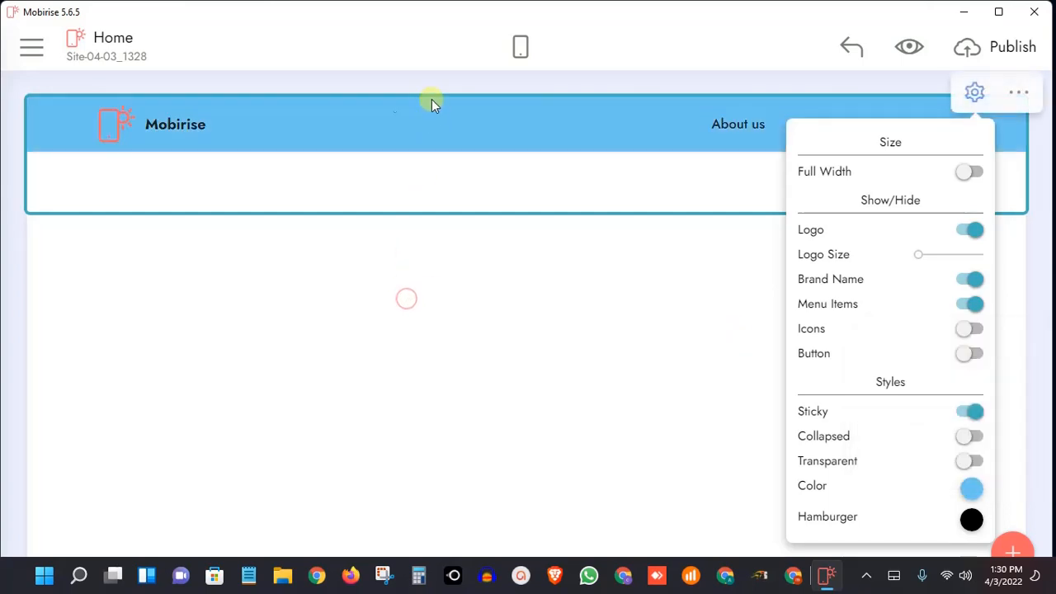
{"action": "left_click", "coordinate": [984, 106]}
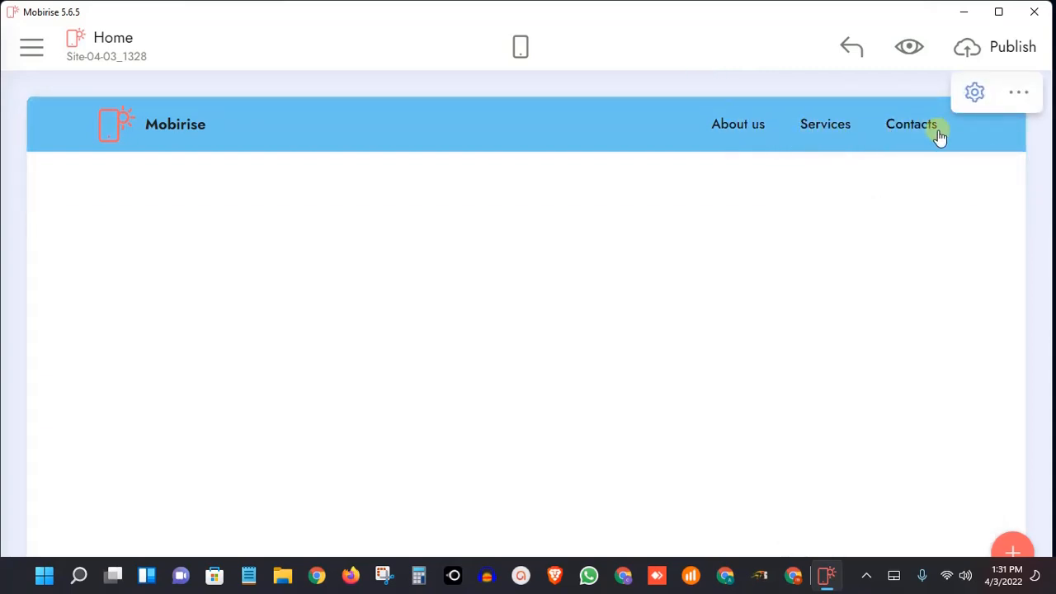
Show the button in the new menu block, and hide the logo briefly before showing it again
{"action": "left_click", "coordinate": [977, 94]}
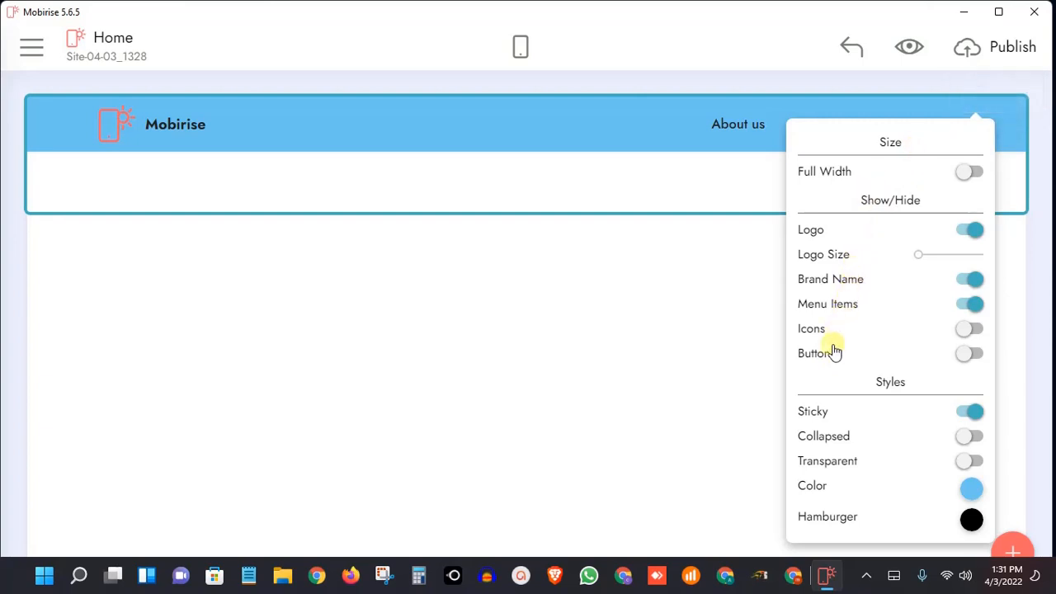
{"action": "left_click", "coordinate": [975, 354]}
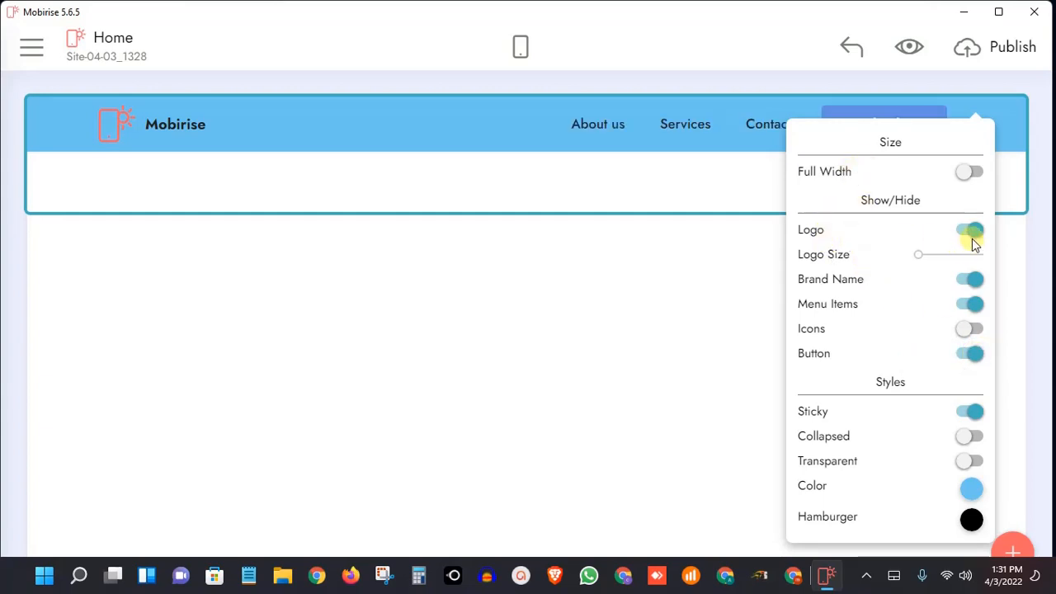
{"action": "left_click", "coordinate": [971, 237]}
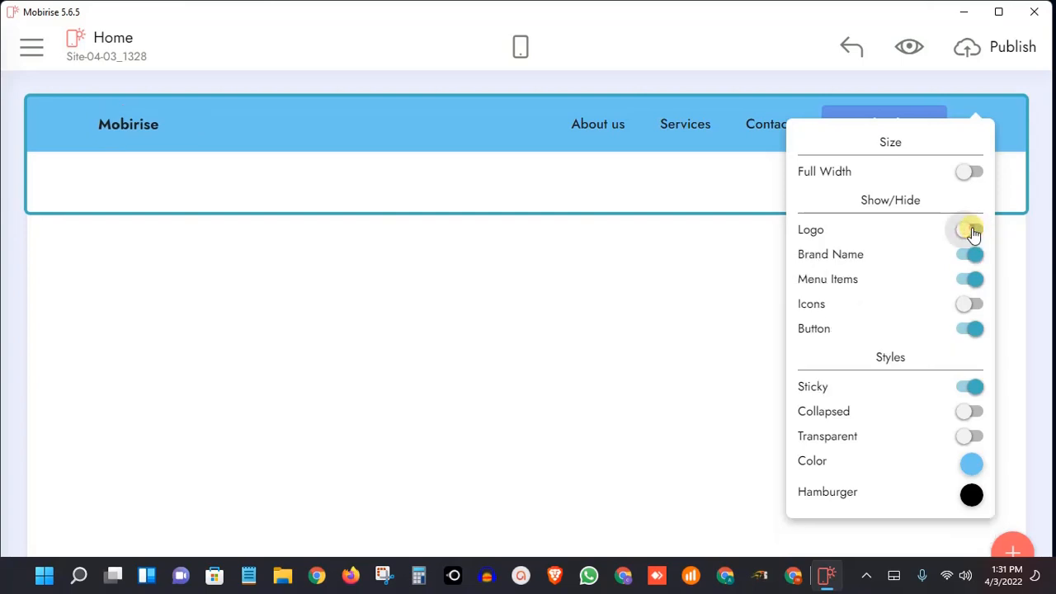
{"action": "left_click", "coordinate": [972, 234]}
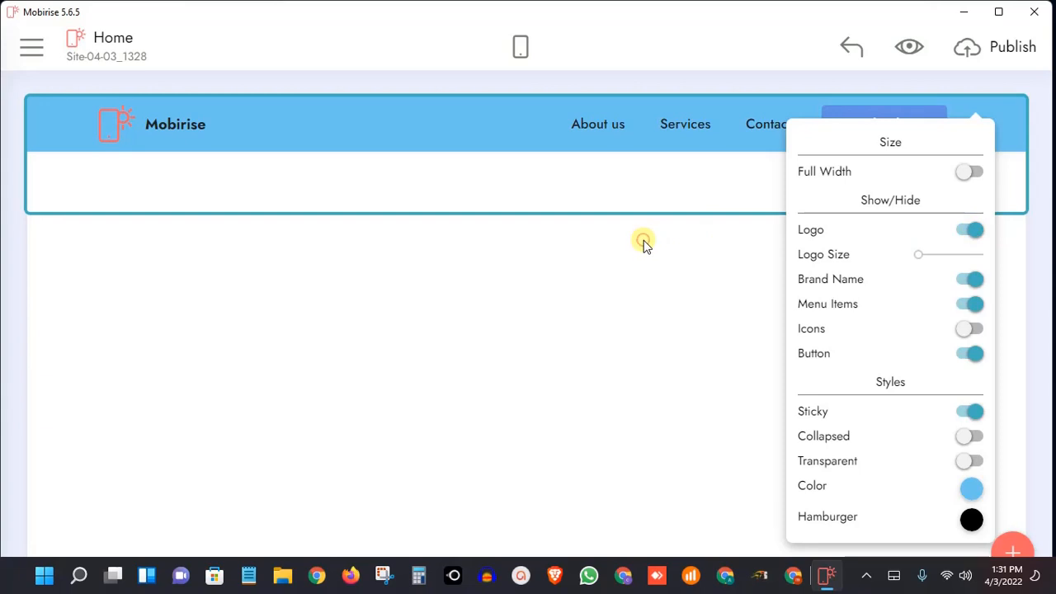
{"action": "left_click", "coordinate": [972, 94]}
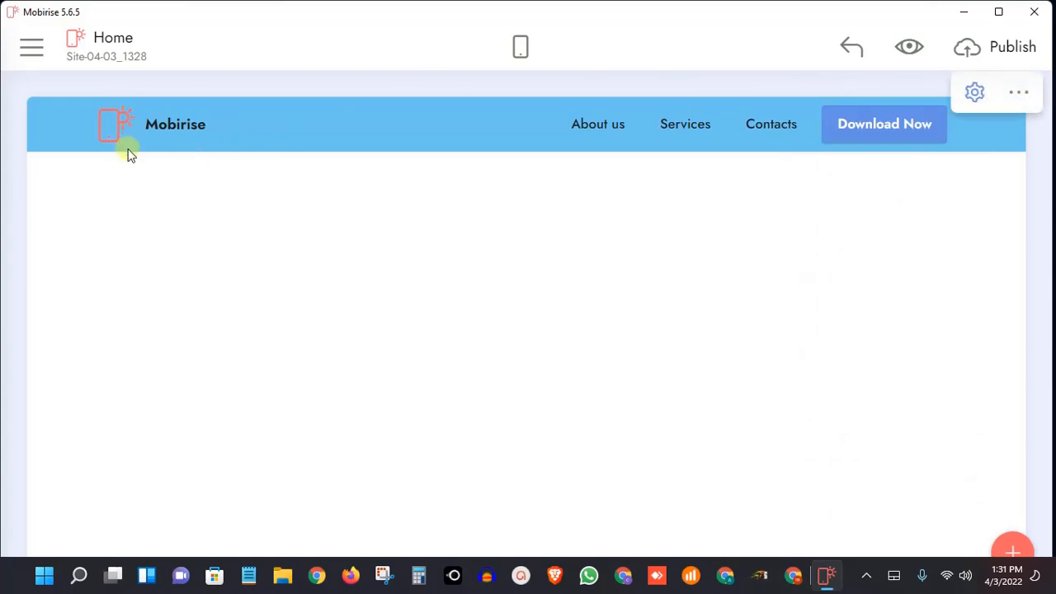
Switch the menu block's logo off and on a few times, ending with the logo shown
{"action": "left_click", "coordinate": [976, 97]}
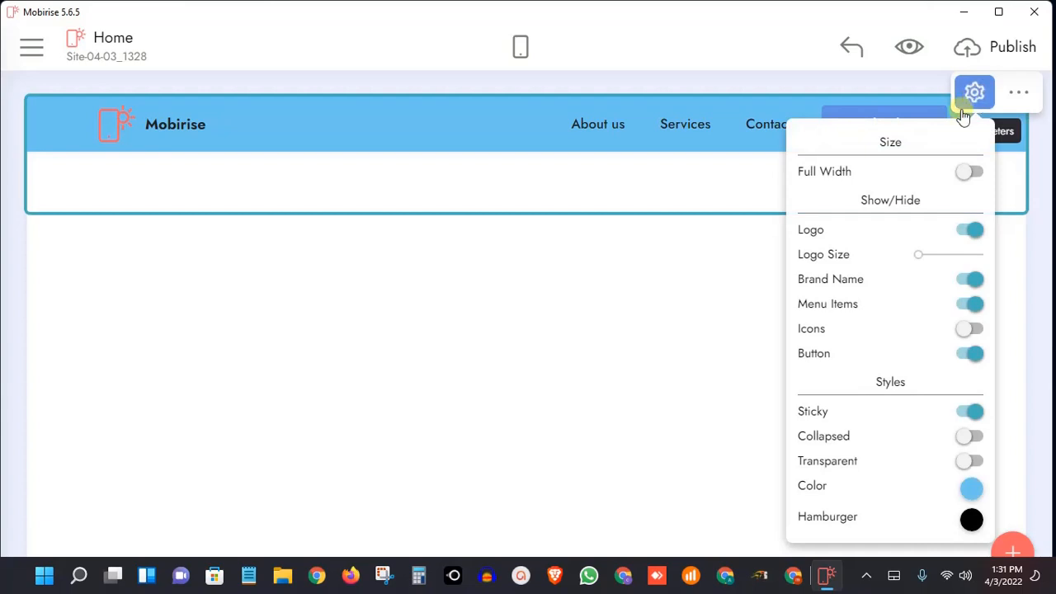
{"action": "left_click", "coordinate": [962, 237]}
{"action": "left_click", "coordinate": [966, 235]}
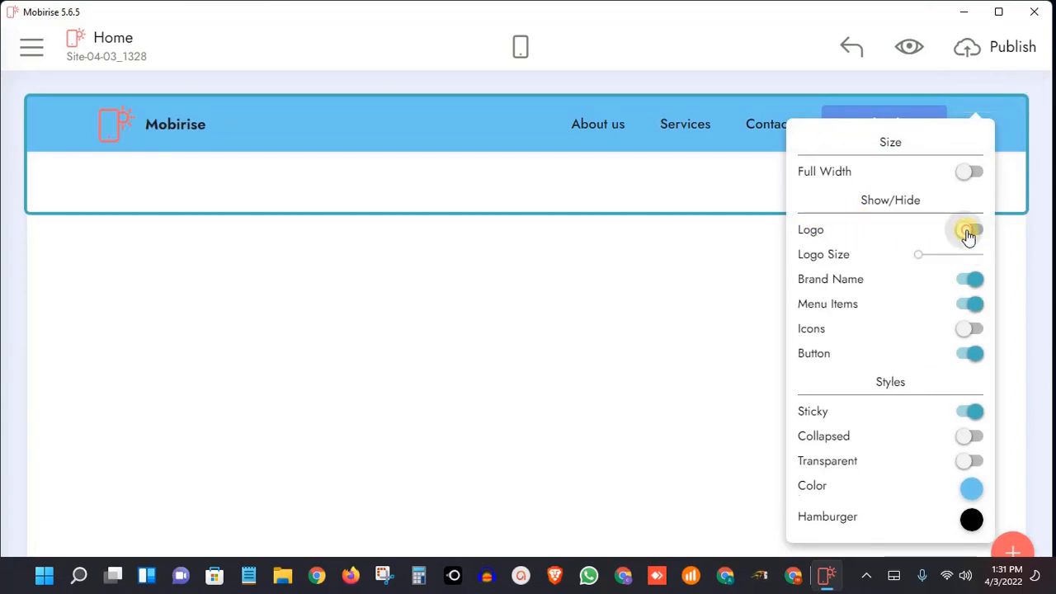
{"action": "left_click", "coordinate": [967, 235]}
{"action": "left_click", "coordinate": [968, 235]}
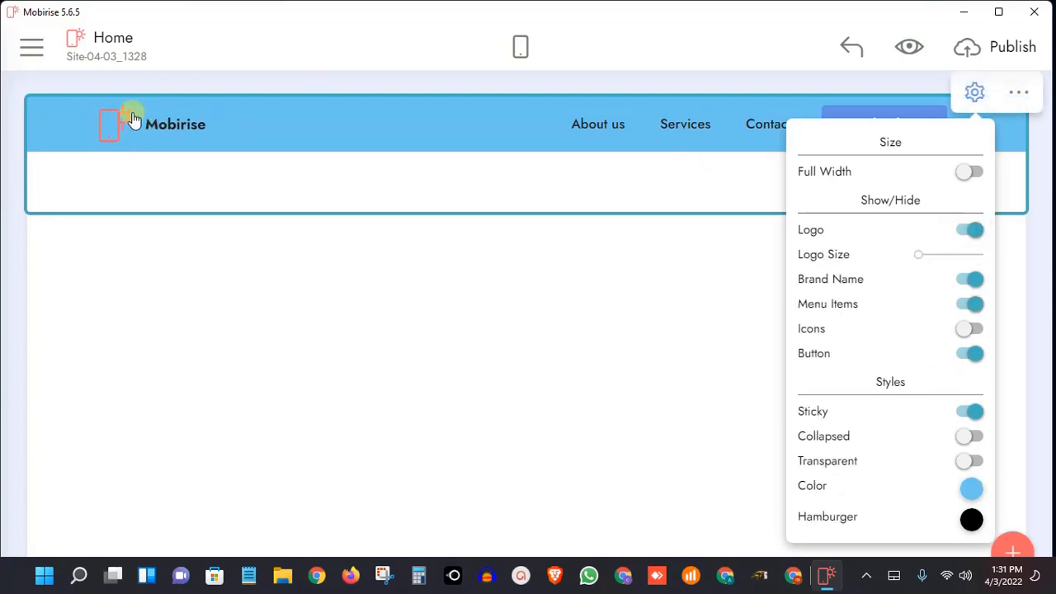
{"action": "left_click", "coordinate": [961, 235]}
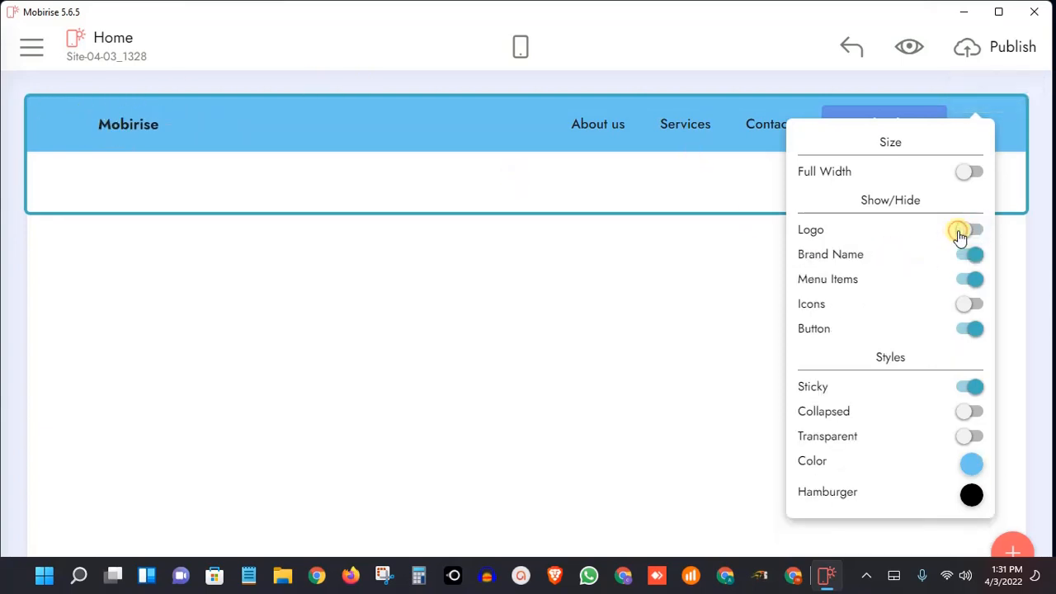
{"action": "left_click", "coordinate": [959, 236]}
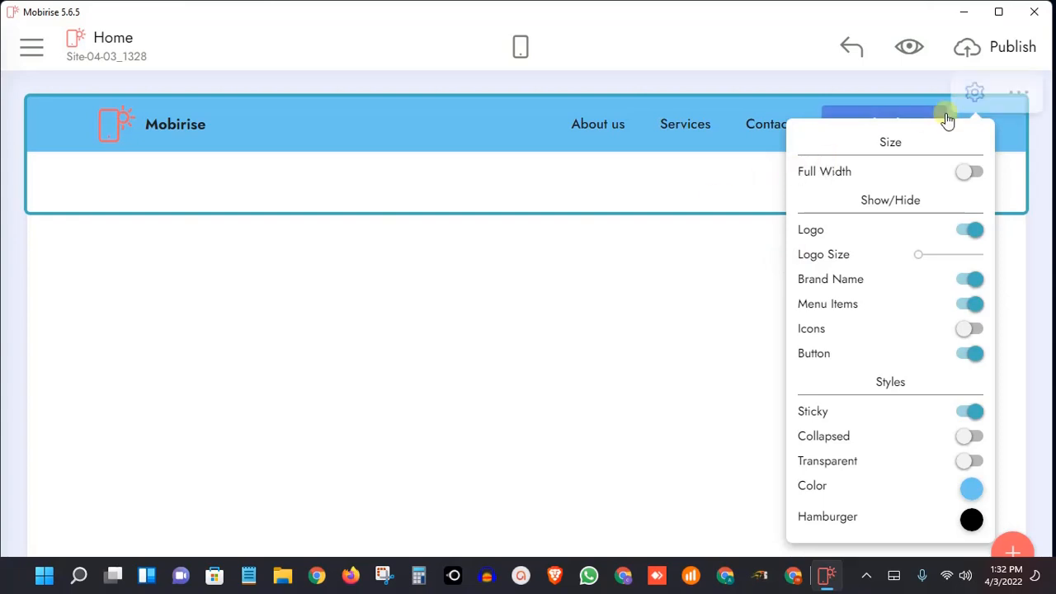
{"action": "left_click", "coordinate": [968, 89]}
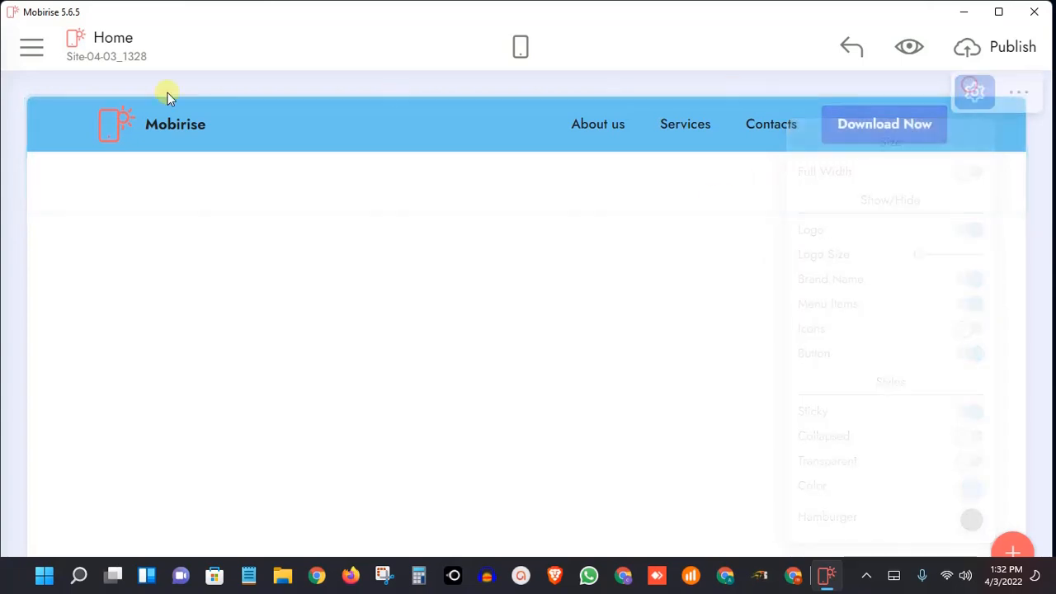
Open the menu logo's image options and look through the computer, free online library and site library sources
{"action": "left_click", "coordinate": [105, 126]}
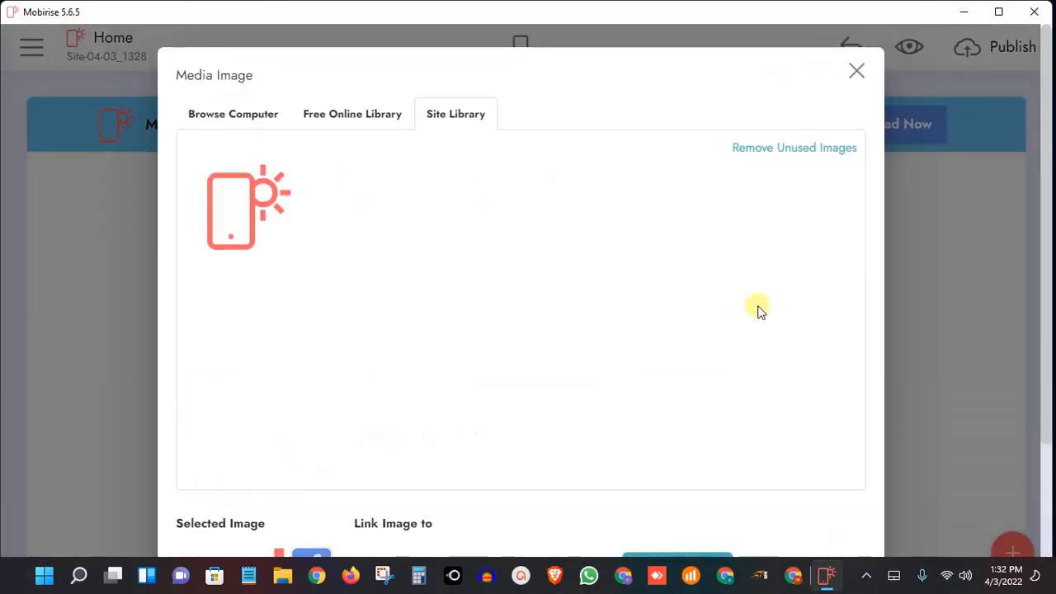
{"action": "left_click", "coordinate": [235, 116]}
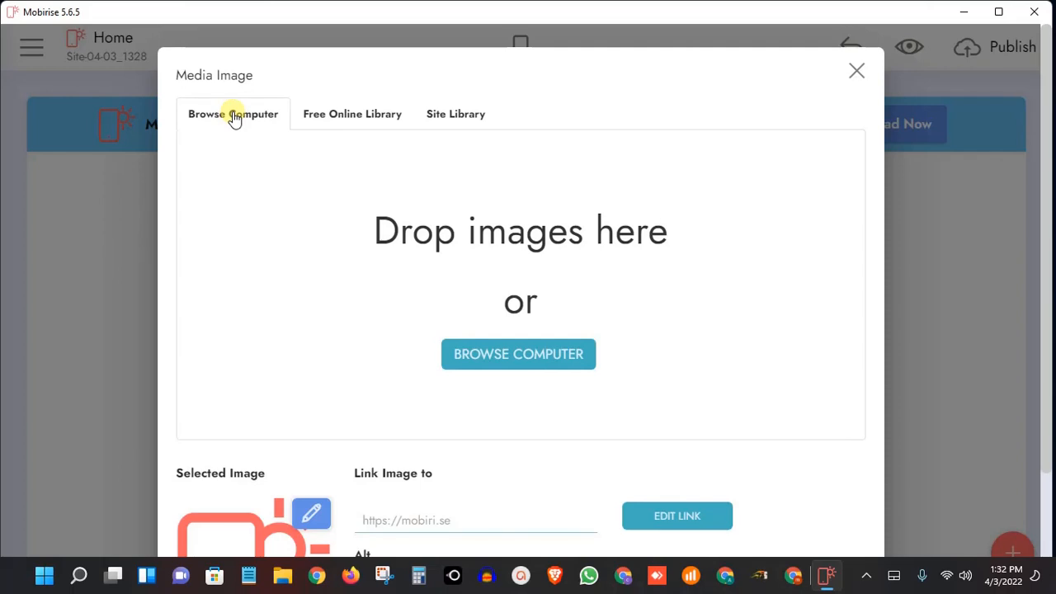
{"action": "left_click", "coordinate": [377, 122]}
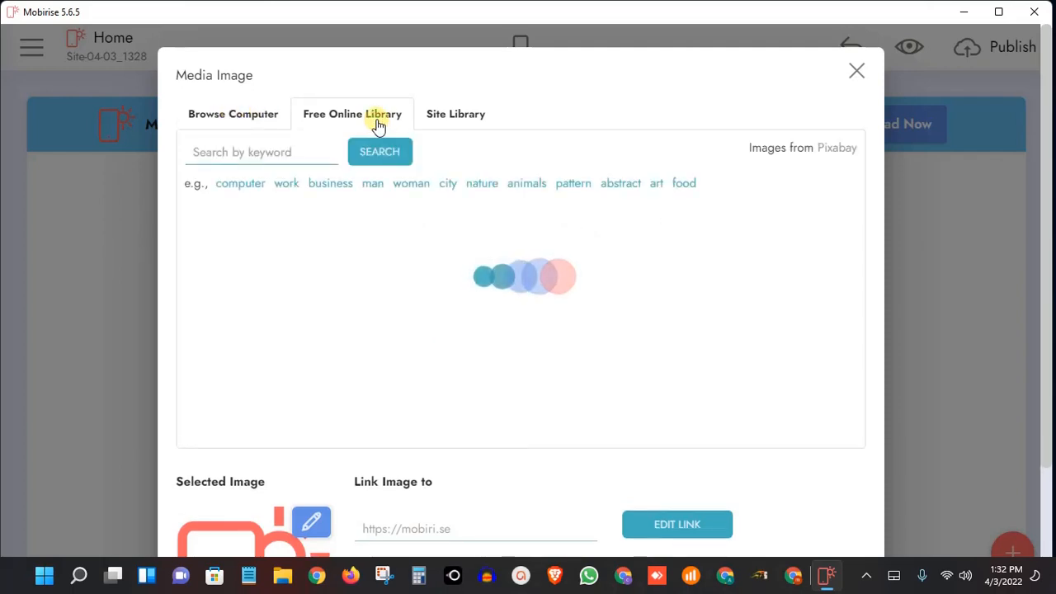
{"action": "left_click", "coordinate": [451, 120]}
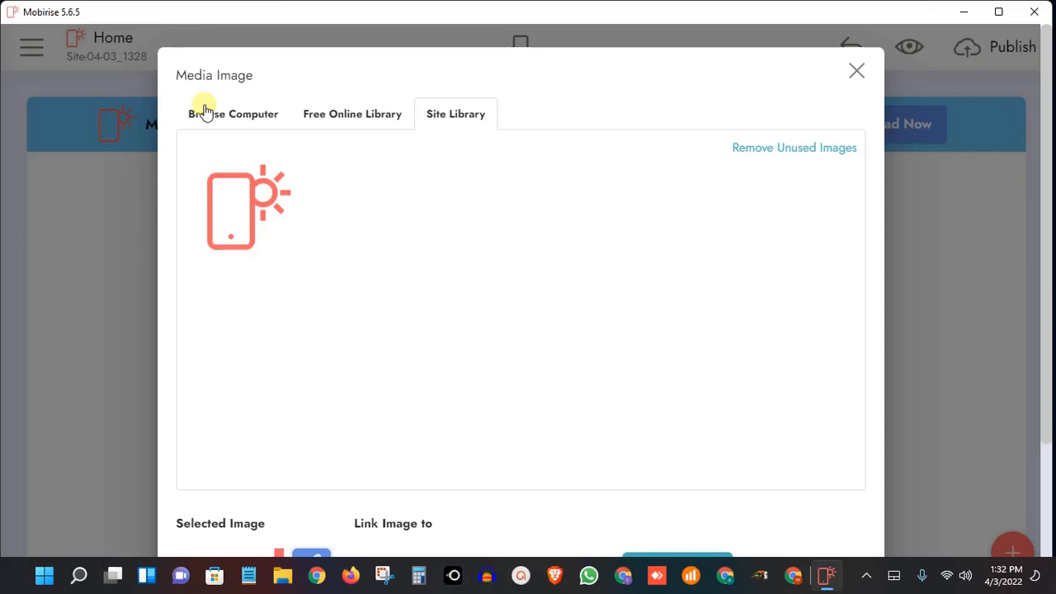
Replace the menu logo with the Mobirise_4_Official_Logo image from the computer's Downloads folder
{"action": "left_click", "coordinate": [205, 111]}
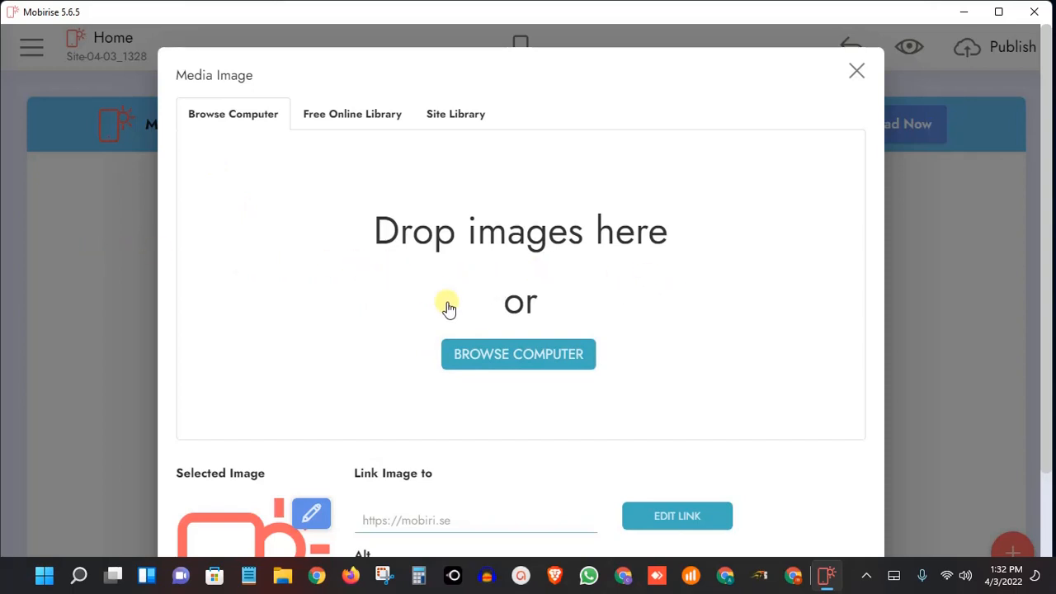
{"action": "left_click", "coordinate": [550, 361]}
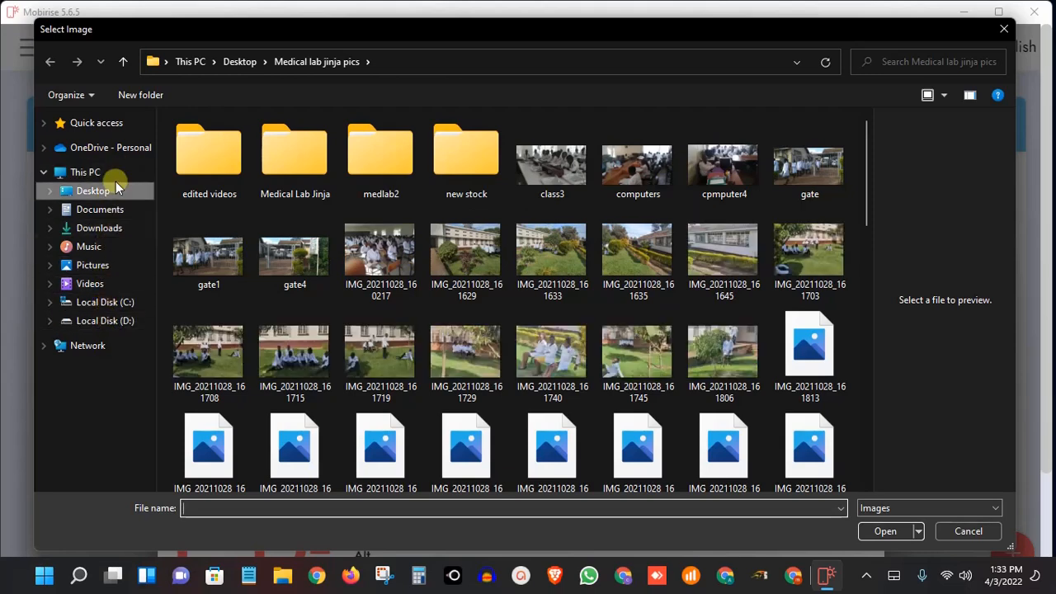
{"action": "left_click", "coordinate": [99, 228]}
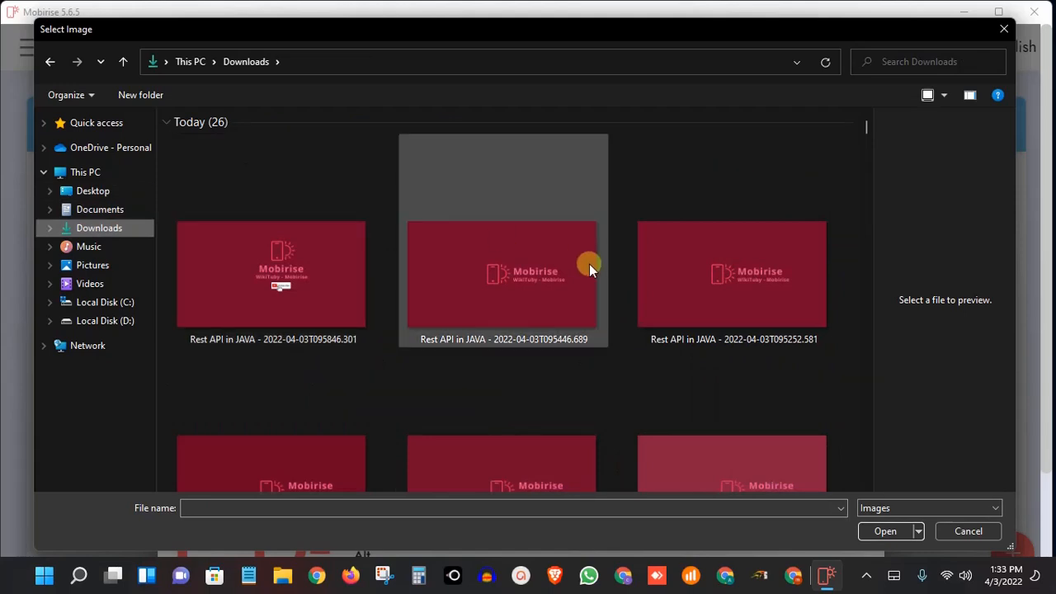
{"action": "scroll", "coordinate": [588, 264], "scroll_direction": "down", "scroll_amount": 5}
{"action": "scroll", "coordinate": [589, 264], "scroll_direction": "down", "scroll_amount": 3}
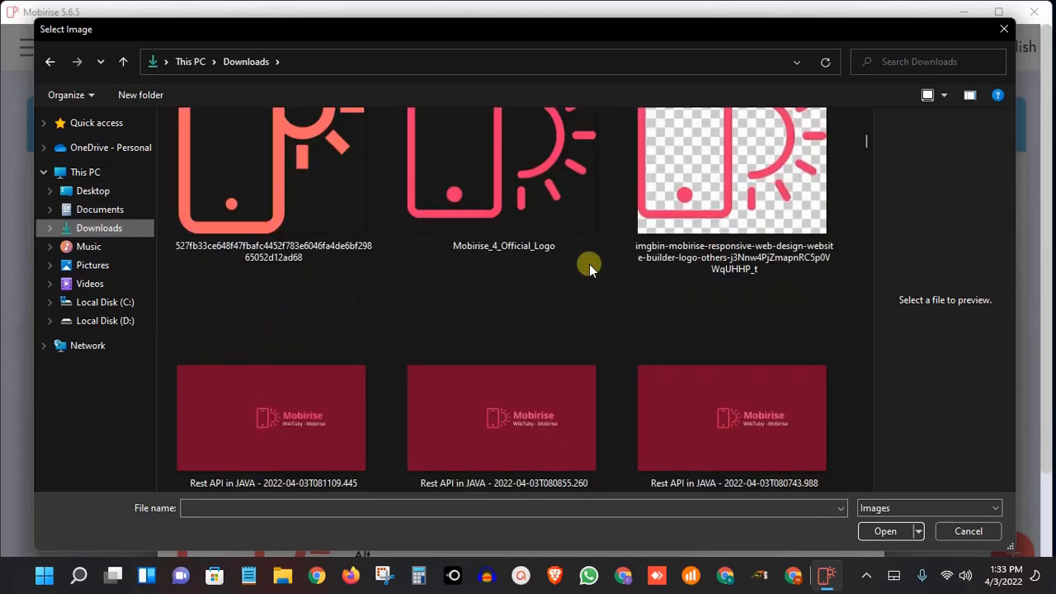
{"action": "scroll", "coordinate": [589, 264], "scroll_direction": "up", "scroll_amount": 10}
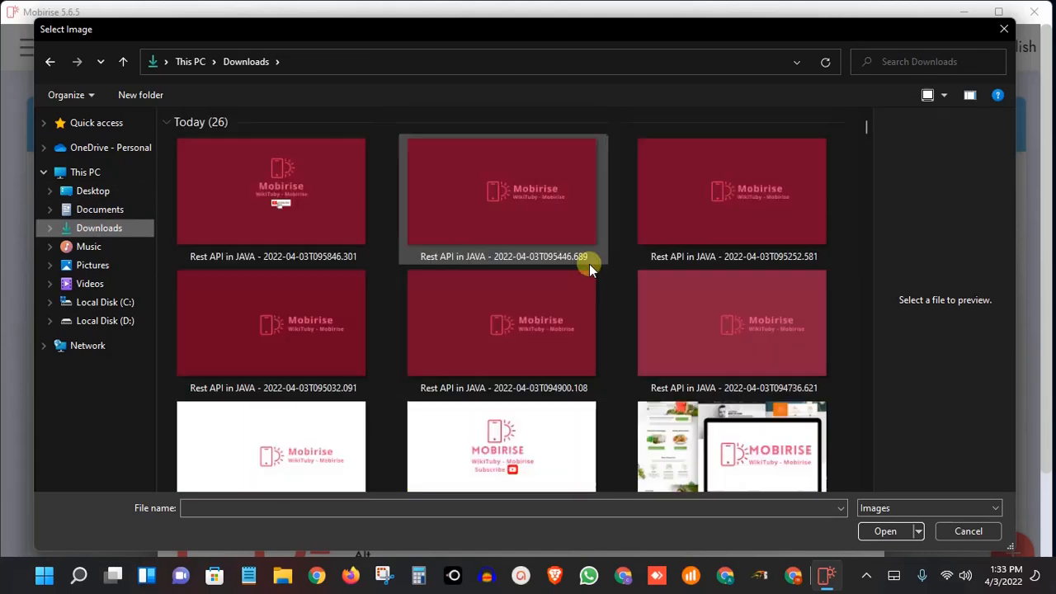
{"action": "scroll", "coordinate": [589, 264], "scroll_direction": "down", "scroll_amount": 1}
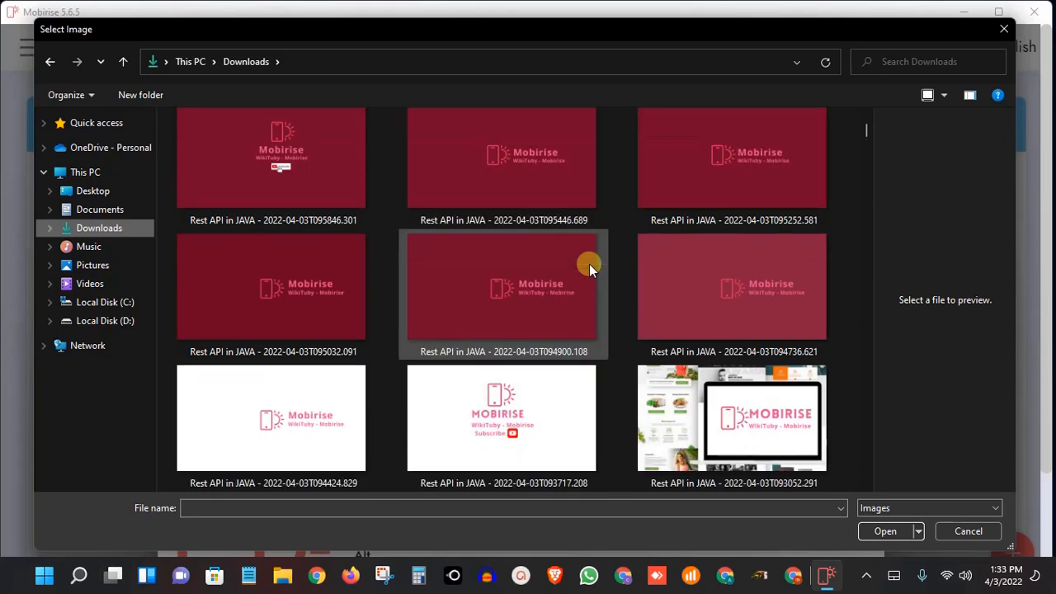
{"action": "scroll", "coordinate": [589, 264], "scroll_direction": "down", "scroll_amount": 8}
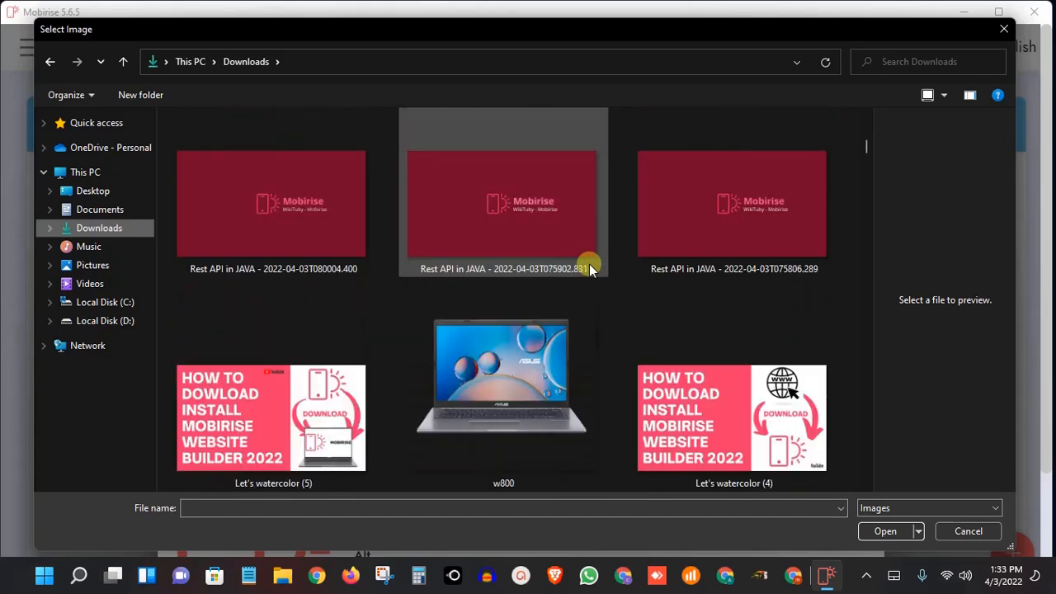
{"action": "scroll", "coordinate": [589, 264], "scroll_direction": "down", "scroll_amount": 3}
{"action": "scroll", "coordinate": [589, 264], "scroll_direction": "up", "scroll_amount": 3}
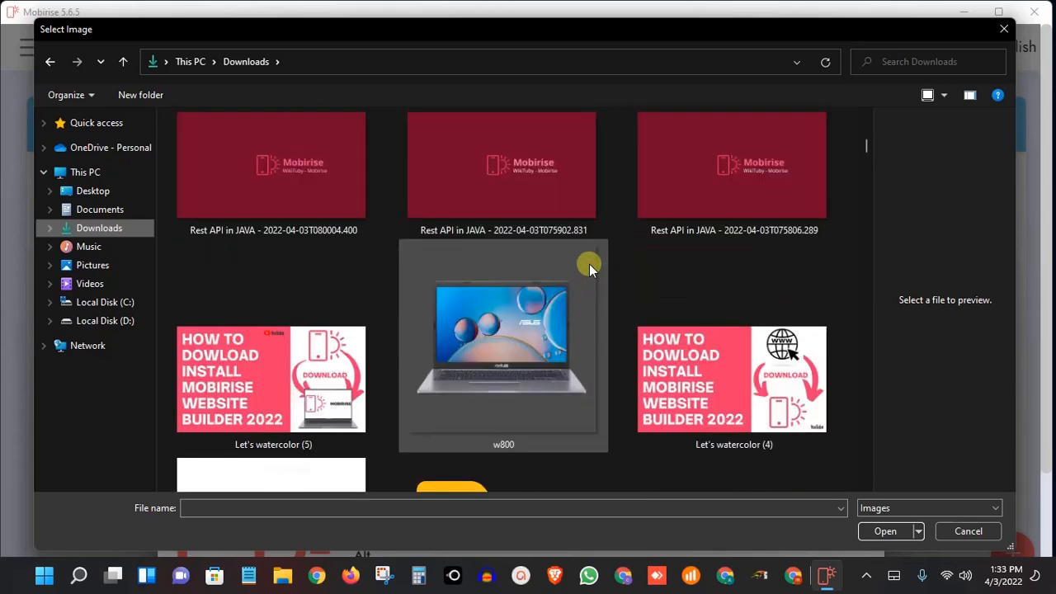
{"action": "scroll", "coordinate": [589, 264], "scroll_direction": "up", "scroll_amount": 5}
{"action": "scroll", "coordinate": [589, 268], "scroll_direction": "up", "scroll_amount": 3}
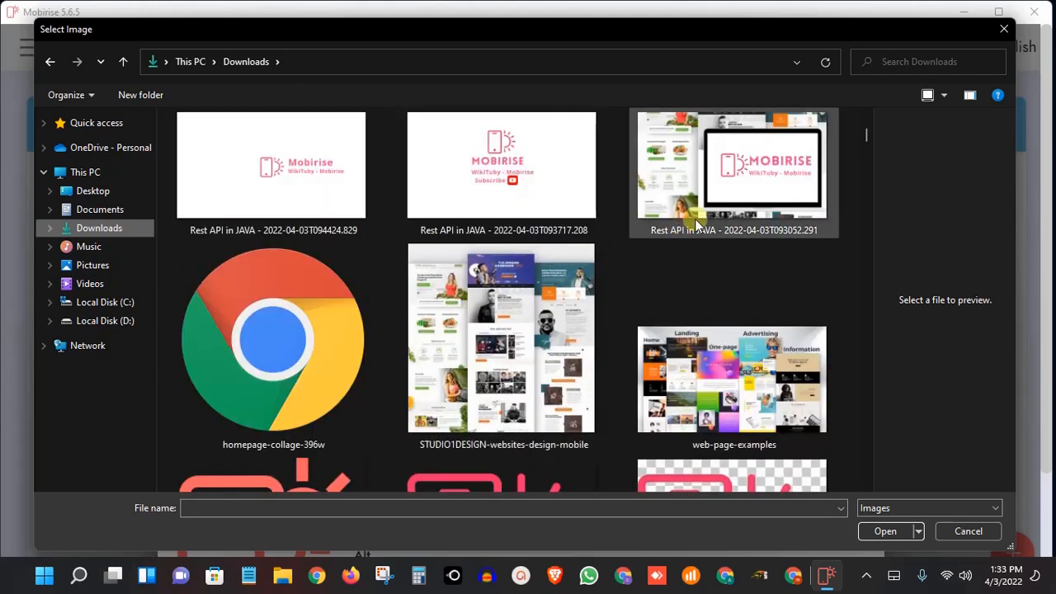
{"action": "left_click", "coordinate": [748, 159]}
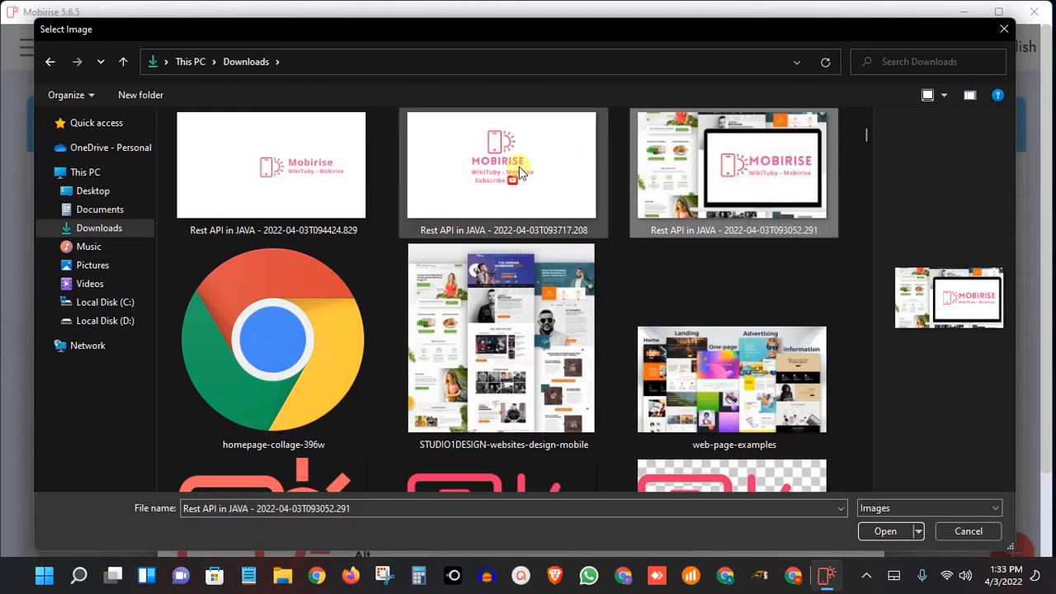
{"action": "scroll", "coordinate": [678, 274], "scroll_direction": "down", "scroll_amount": 4}
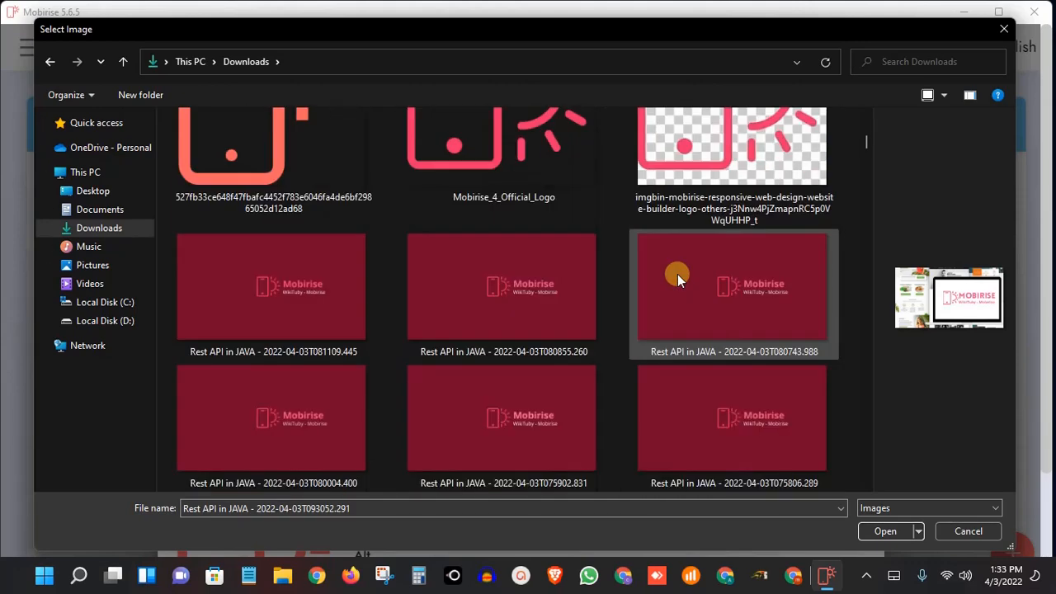
{"action": "scroll", "coordinate": [677, 274], "scroll_direction": "up", "scroll_amount": 3}
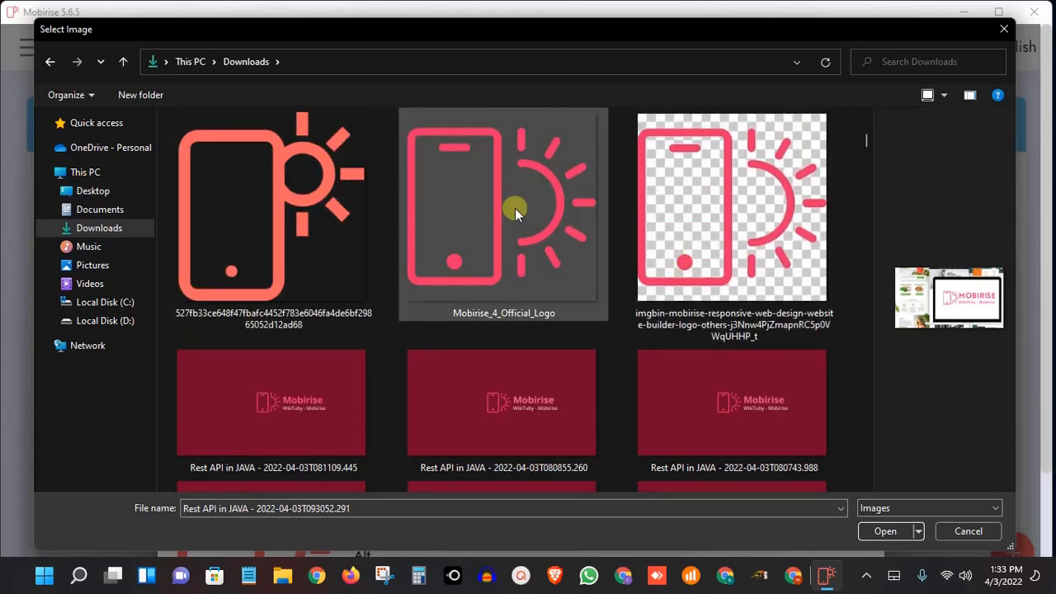
{"action": "left_click", "coordinate": [515, 208]}
{"action": "left_click", "coordinate": [885, 531]}
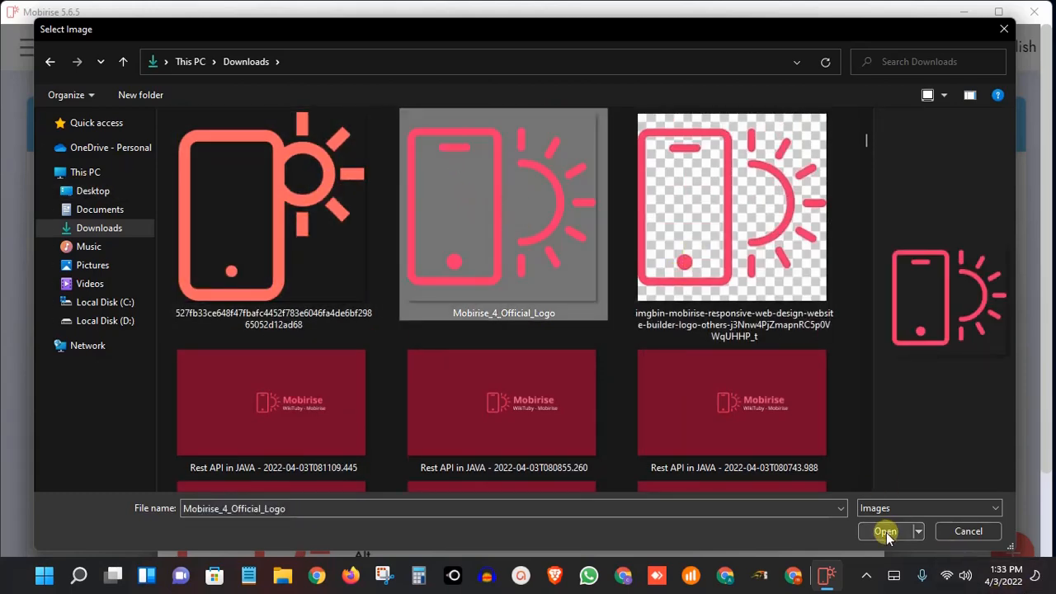
{"action": "scroll", "coordinate": [471, 415], "scroll_direction": "down", "scroll_amount": 2}
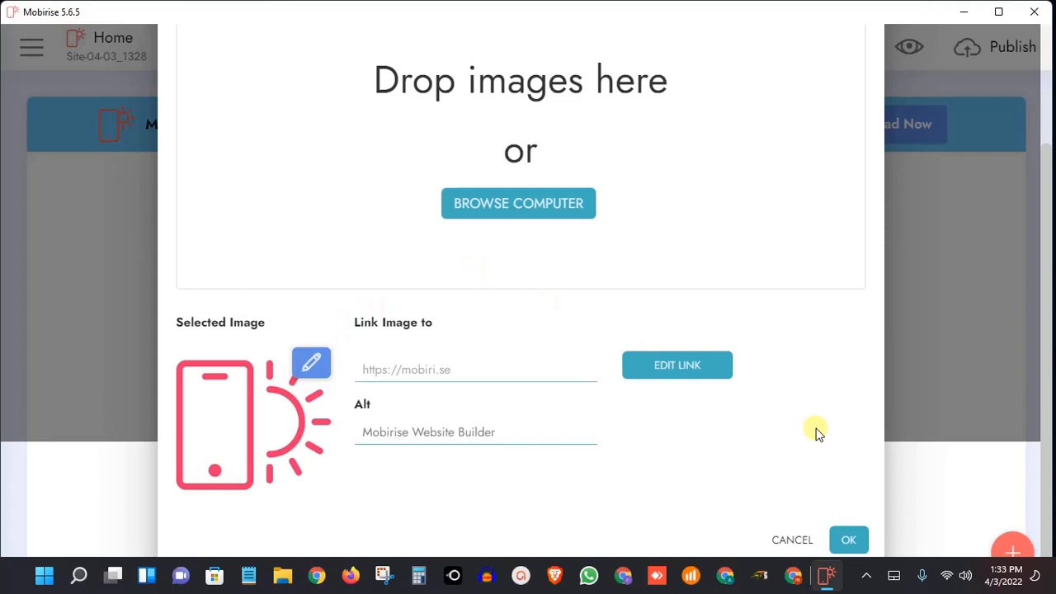
{"action": "left_click", "coordinate": [848, 540]}
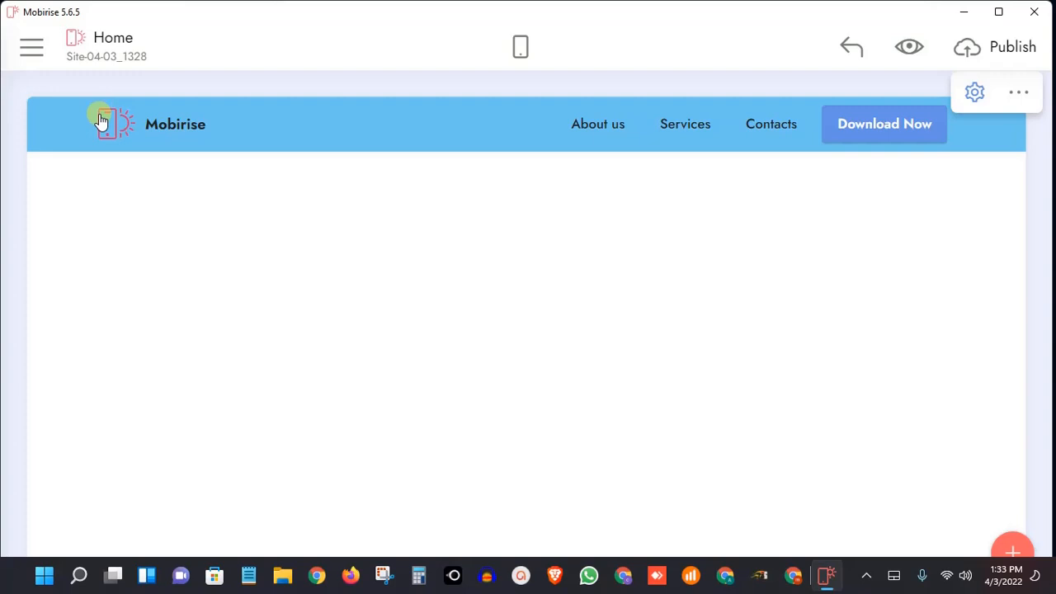
Switch the menu block's brand name off and on, ending with the name shown beside the logo
{"action": "left_click", "coordinate": [190, 122]}
{"action": "left_click", "coordinate": [216, 125]}
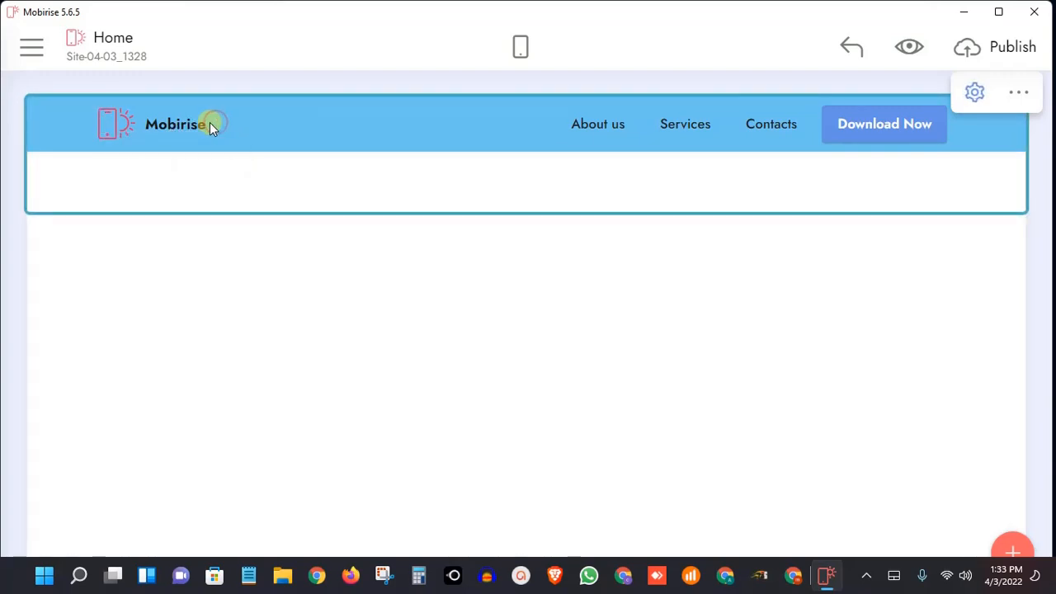
{"action": "left_click", "coordinate": [201, 123]}
{"action": "left_click", "coordinate": [212, 122]}
{"action": "left_click", "coordinate": [974, 91]}
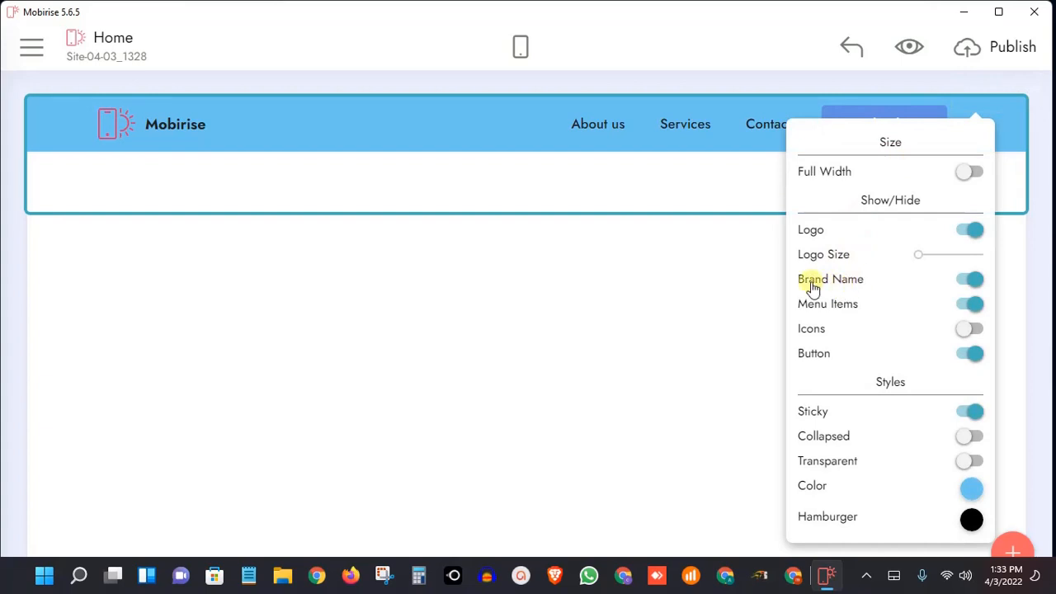
{"action": "left_click", "coordinate": [959, 283]}
{"action": "left_click", "coordinate": [959, 283]}
{"action": "left_click", "coordinate": [959, 283]}
{"action": "left_click", "coordinate": [959, 283]}
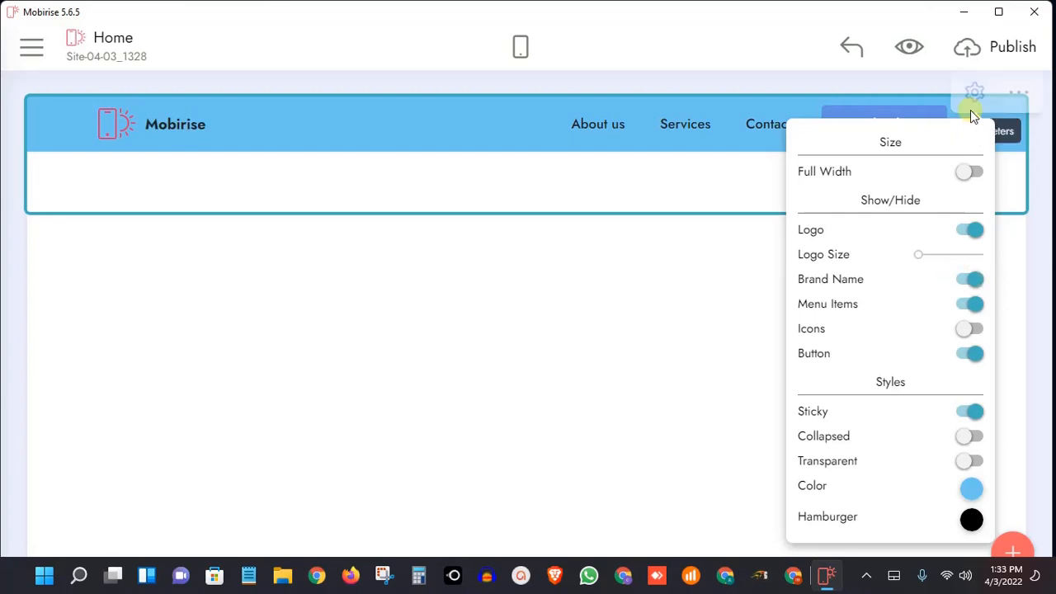
{"action": "left_click", "coordinate": [974, 92]}
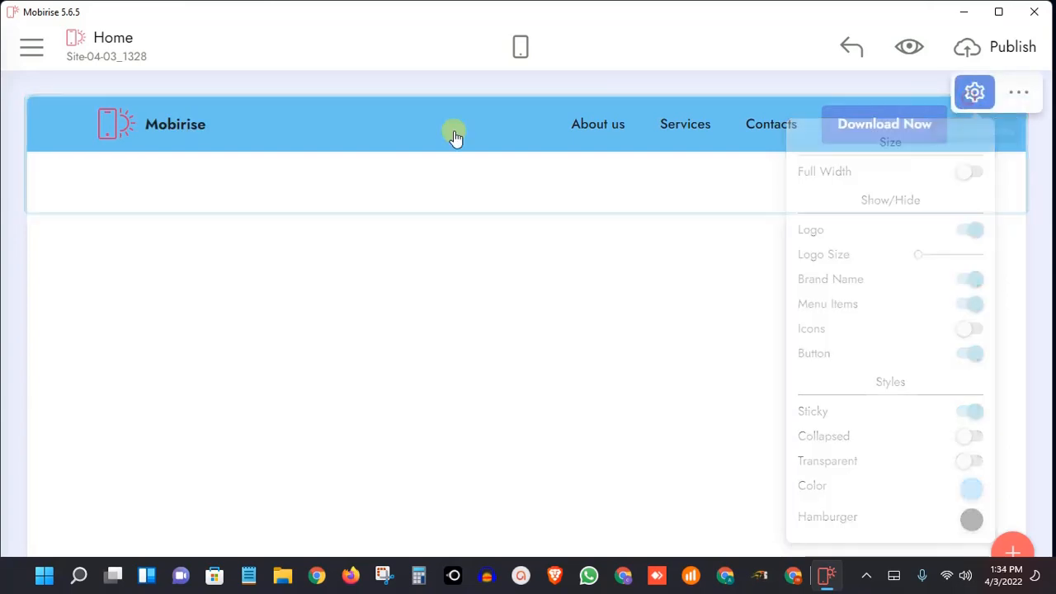
View the site-wide styles reached from the Mobirise brand name's color options, and close them
{"action": "left_click", "coordinate": [172, 125]}
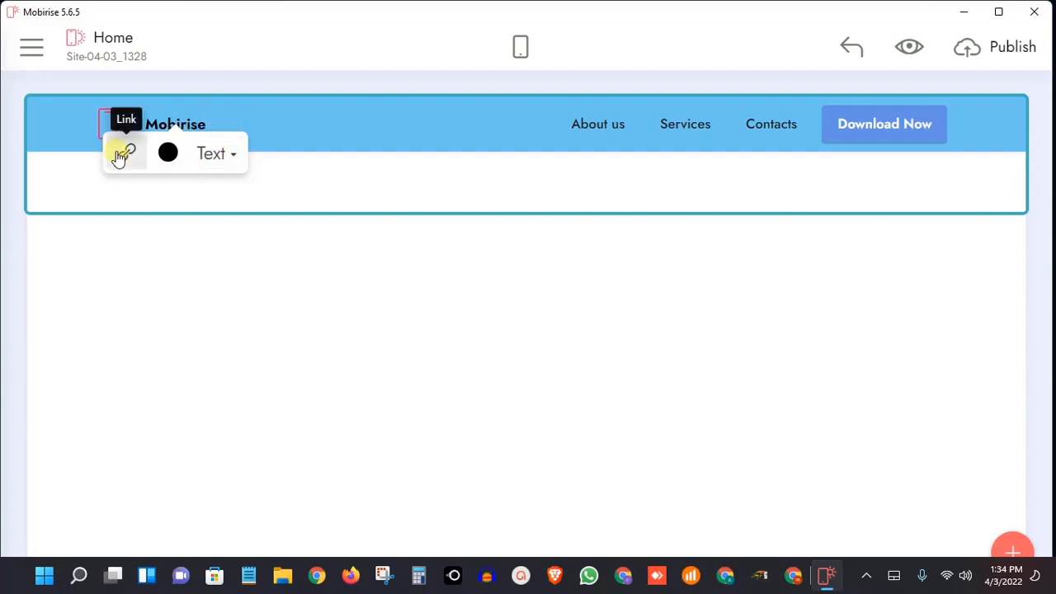
{"action": "left_click", "coordinate": [167, 155]}
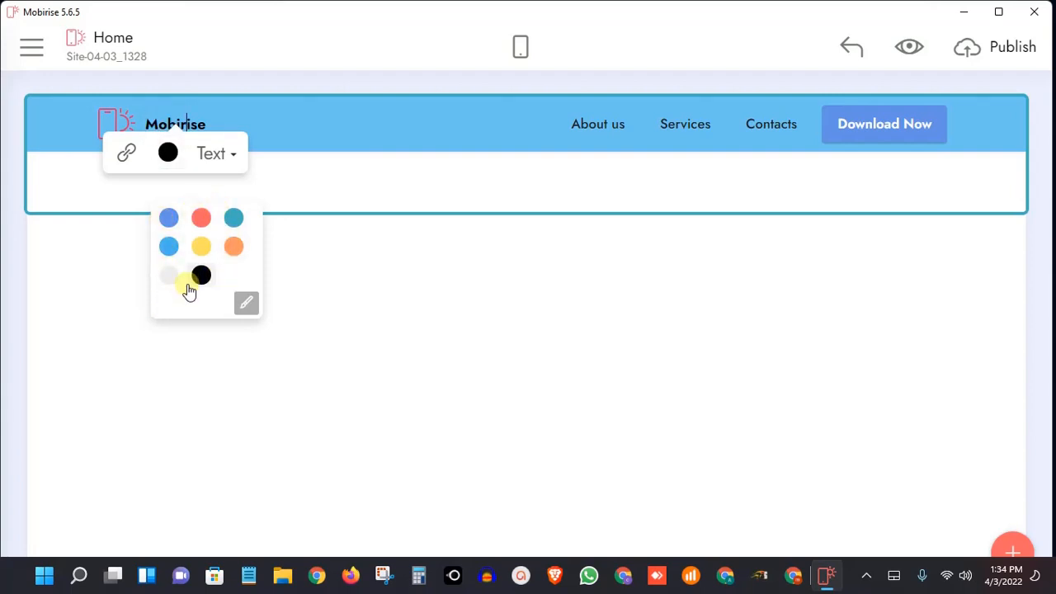
{"action": "left_click", "coordinate": [246, 304]}
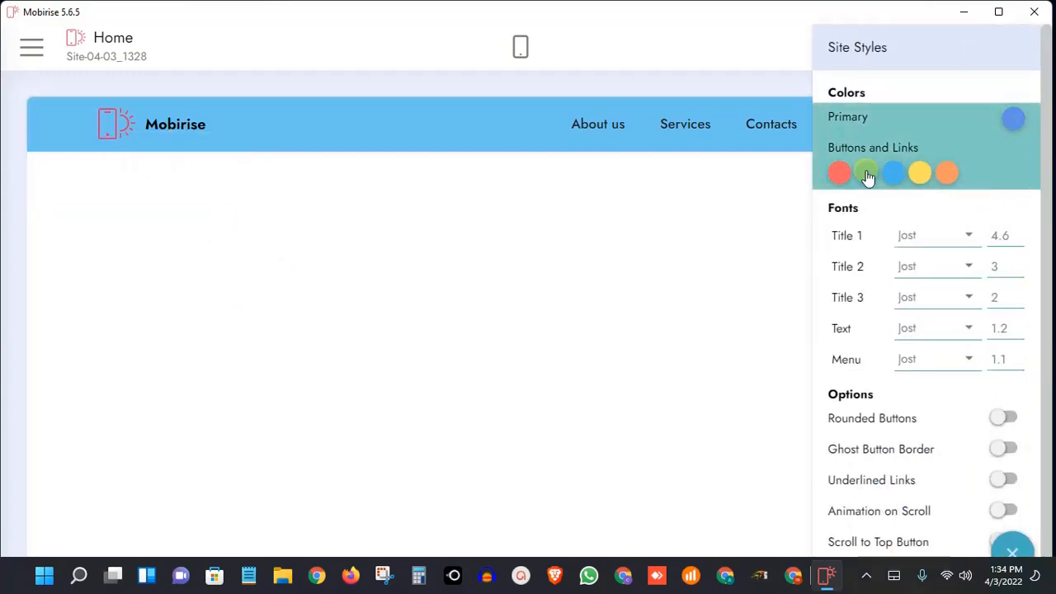
{"action": "left_click", "coordinate": [629, 223]}
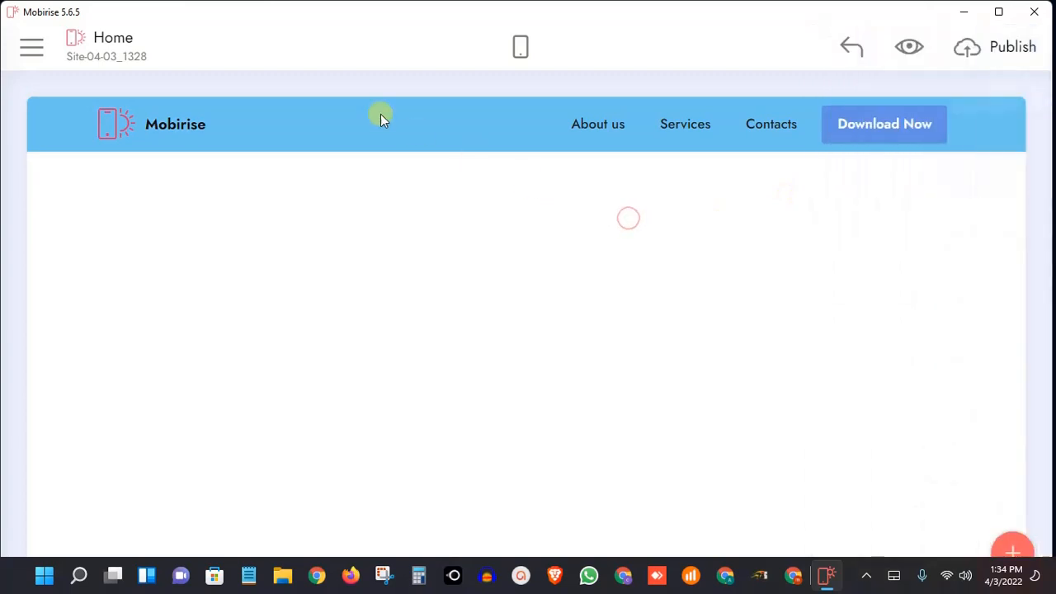
Set the Mobirise brand name's text color to the coral red in the palette's first row
{"action": "left_click", "coordinate": [167, 122]}
{"action": "left_click", "coordinate": [169, 156]}
{"action": "left_click", "coordinate": [169, 156]}
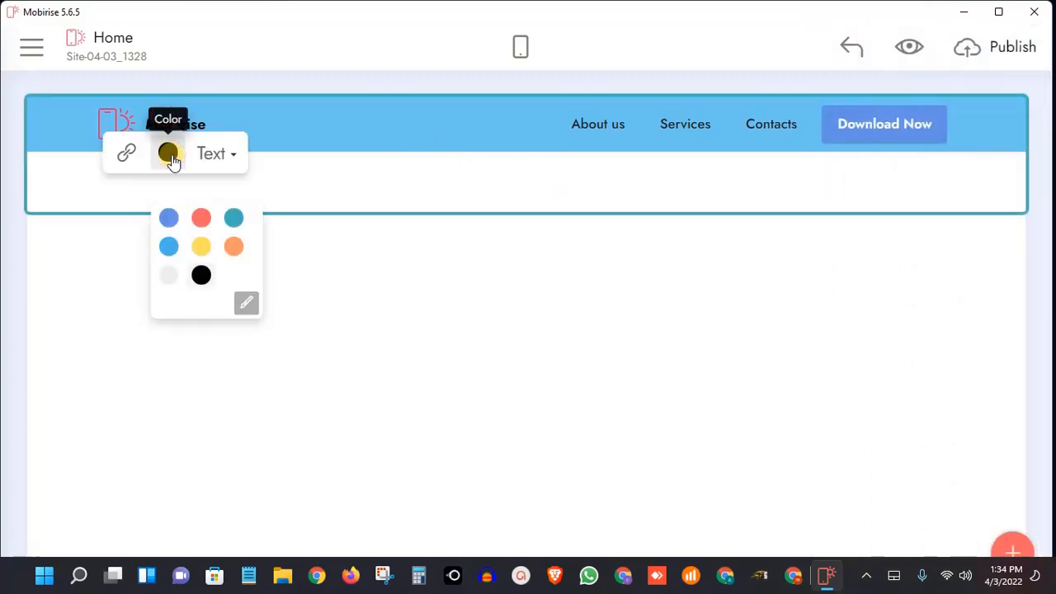
{"action": "left_click", "coordinate": [210, 221]}
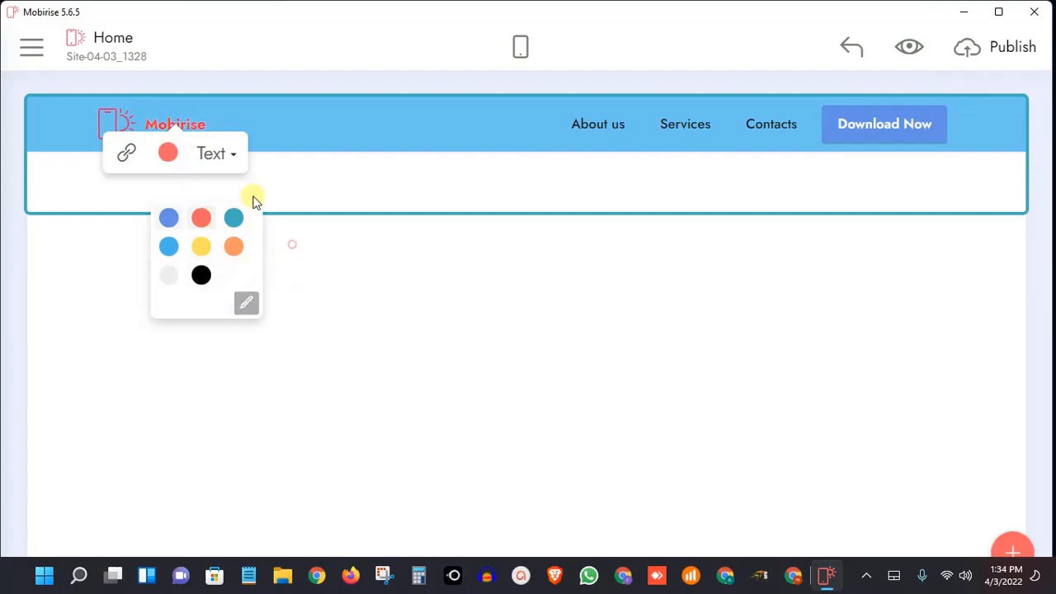
Change the Mobirise brand name's text style to Title 3 after trying Title 2
{"action": "left_click", "coordinate": [170, 158]}
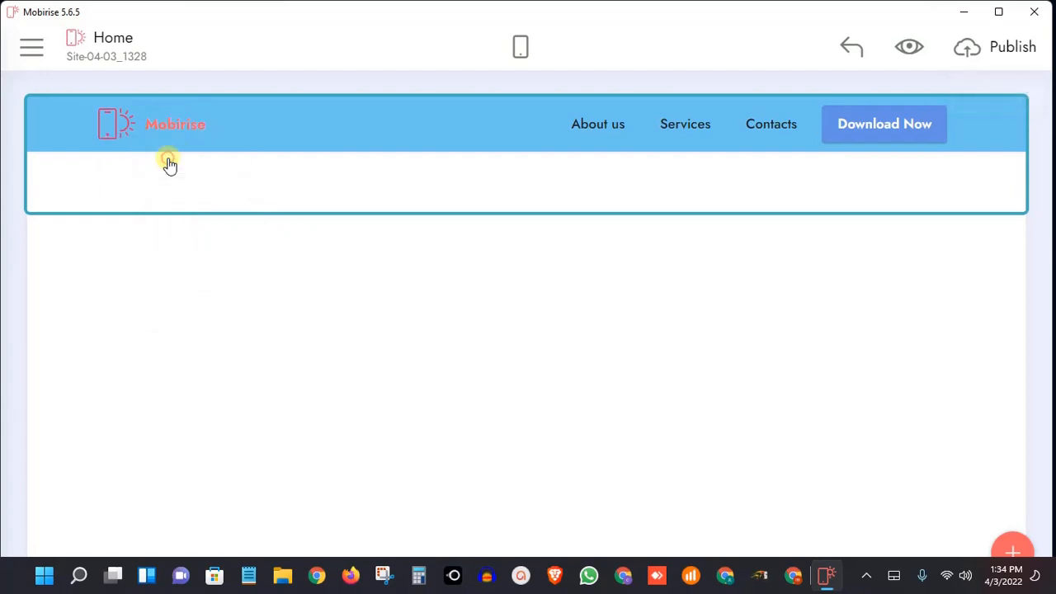
{"action": "left_click", "coordinate": [180, 120]}
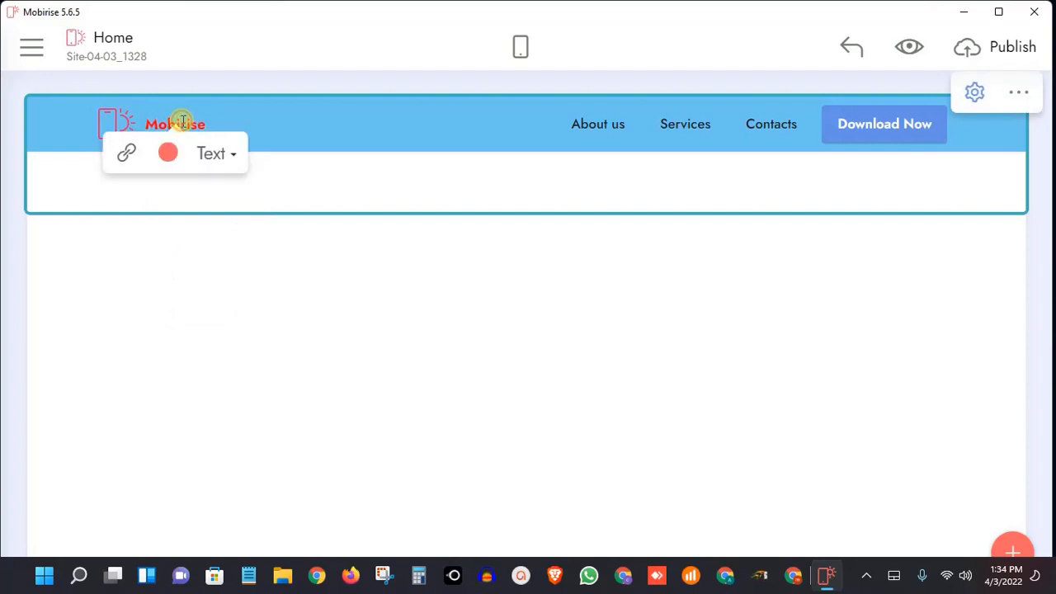
{"action": "left_click", "coordinate": [221, 157]}
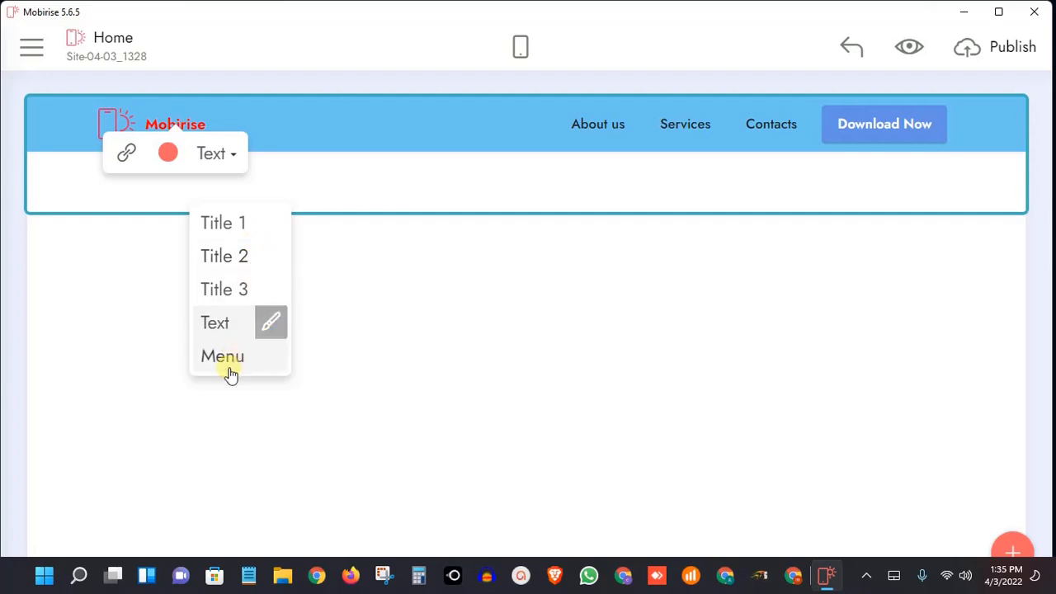
{"action": "left_click", "coordinate": [246, 263]}
{"action": "left_click", "coordinate": [260, 298]}
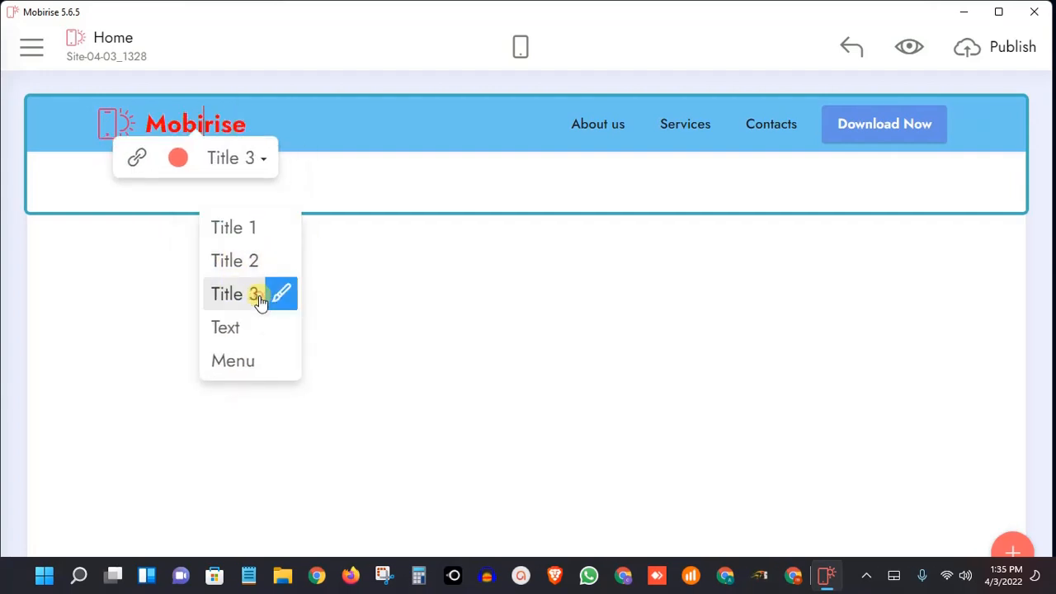
Set the Mobirise brand name's text color to the blue in the palette's first row, keeping the Title 3 style
{"action": "left_click", "coordinate": [173, 157]}
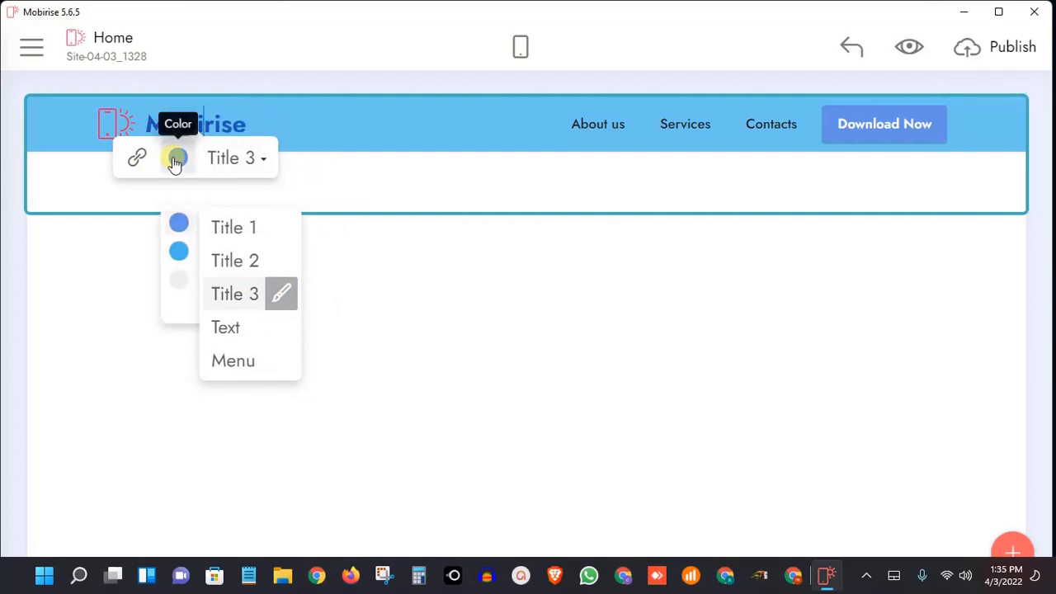
{"action": "left_click", "coordinate": [252, 169]}
{"action": "left_click", "coordinate": [252, 169]}
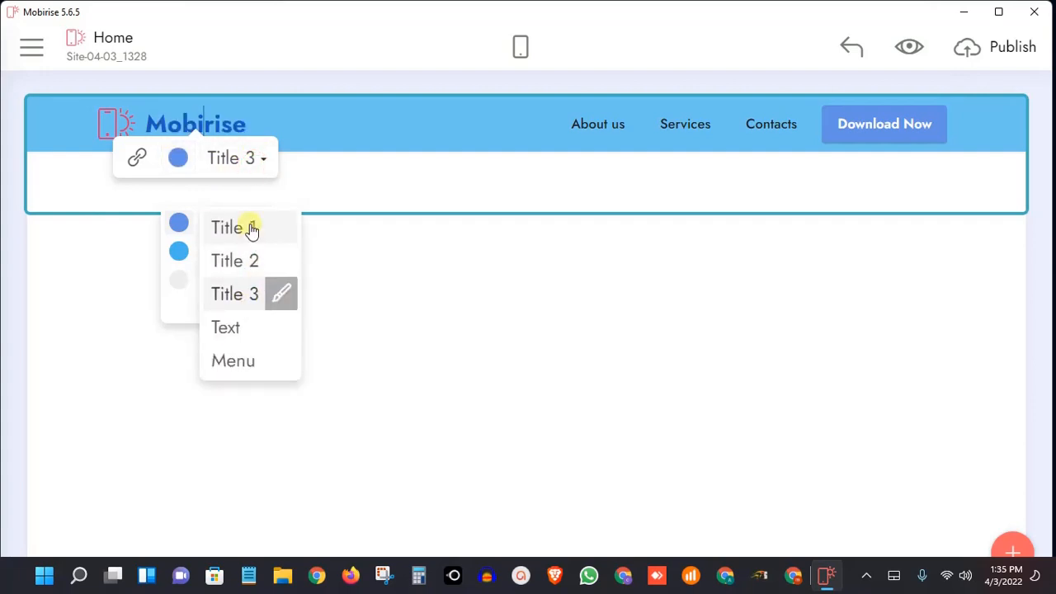
{"action": "left_click", "coordinate": [278, 293]}
{"action": "left_click", "coordinate": [270, 292]}
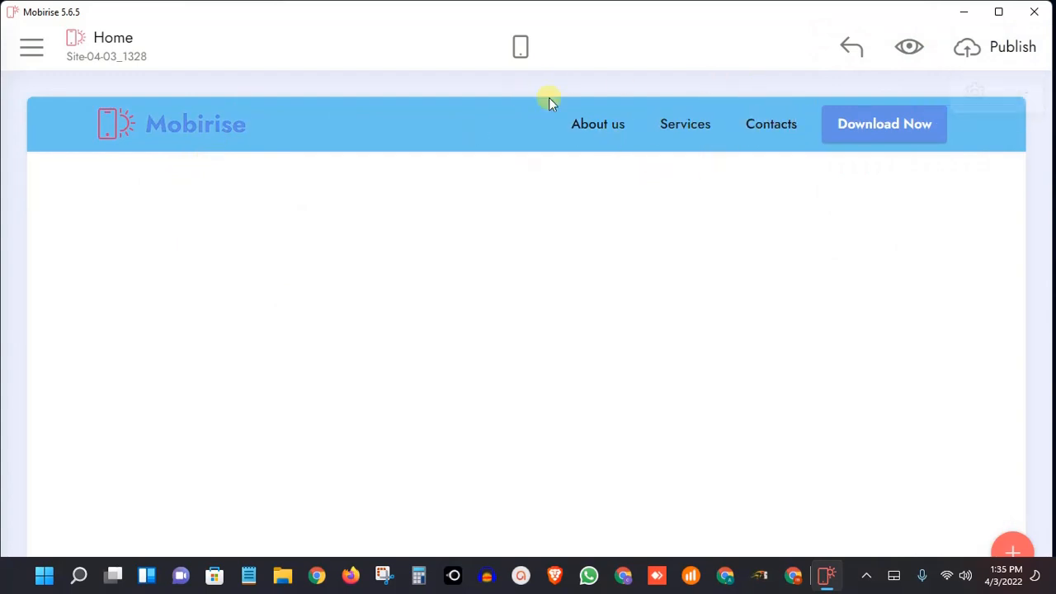
View the editing options available for the About us menu item
{"action": "left_click", "coordinate": [595, 132]}
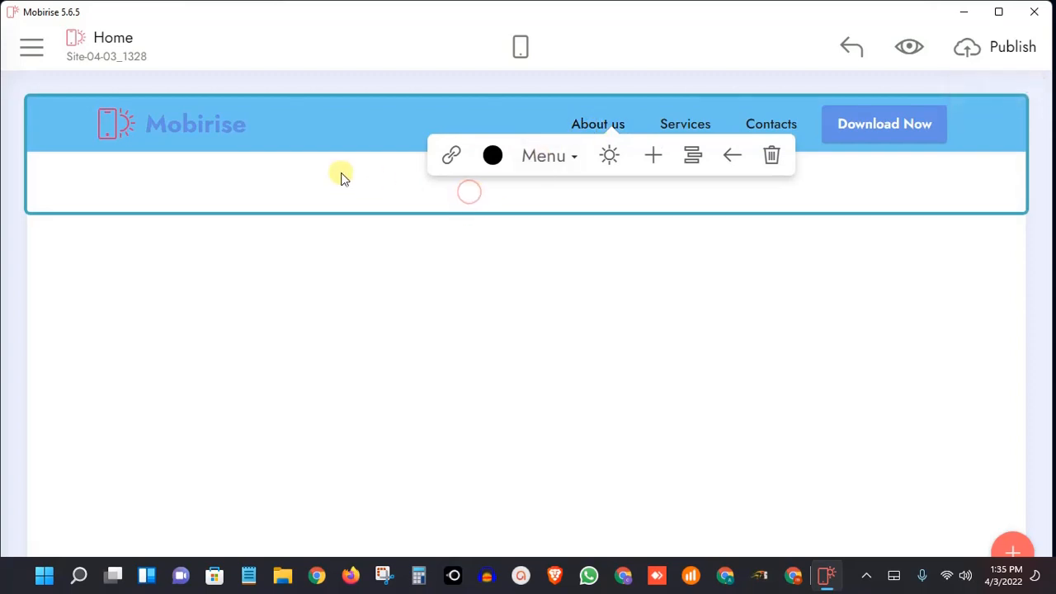
{"action": "left_click", "coordinate": [309, 157]}
{"action": "left_click", "coordinate": [415, 265]}
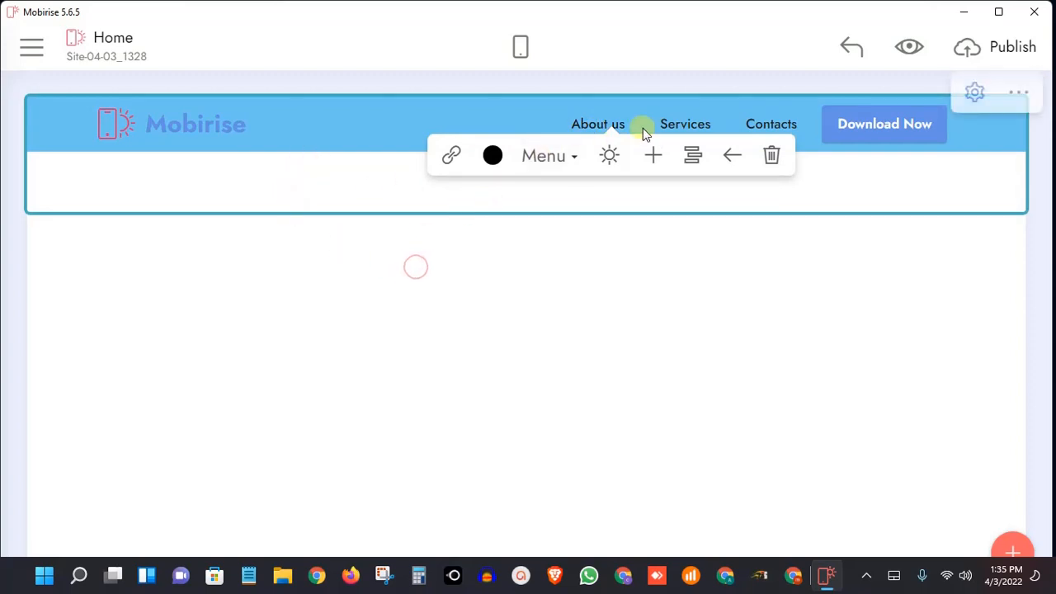
{"action": "left_click", "coordinate": [603, 124]}
Open the Mobirise brand name's link settings and examine its web address
{"action": "left_click", "coordinate": [201, 123]}
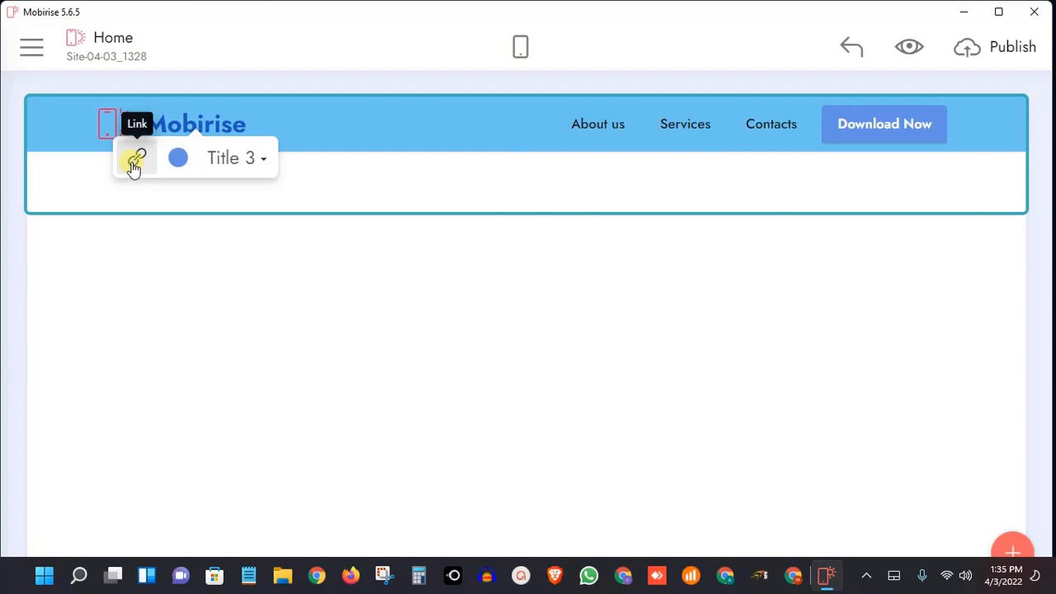
{"action": "left_click", "coordinate": [135, 161]}
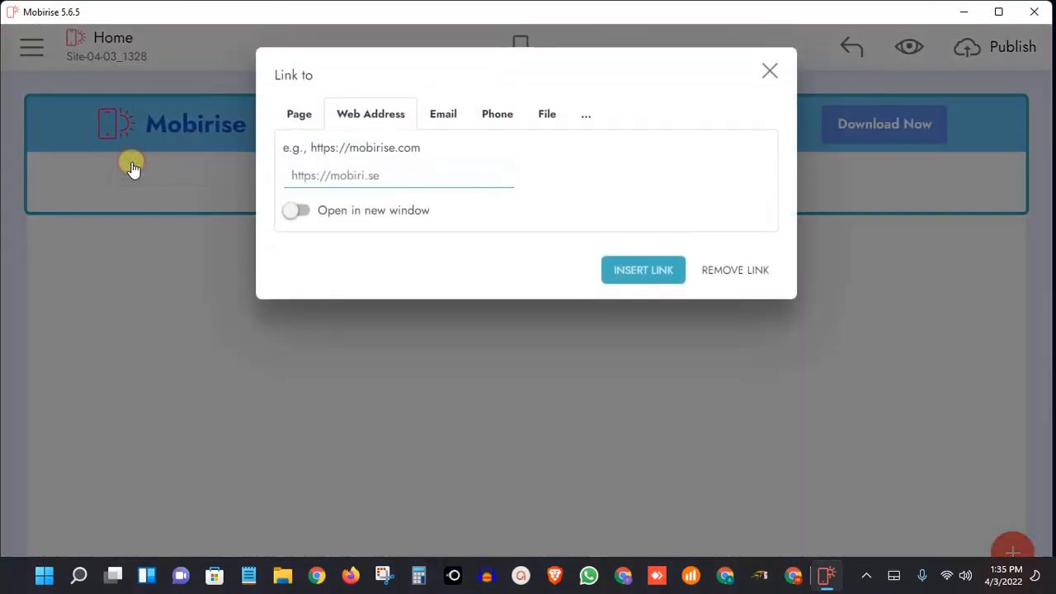
{"action": "left_click", "coordinate": [388, 176]}
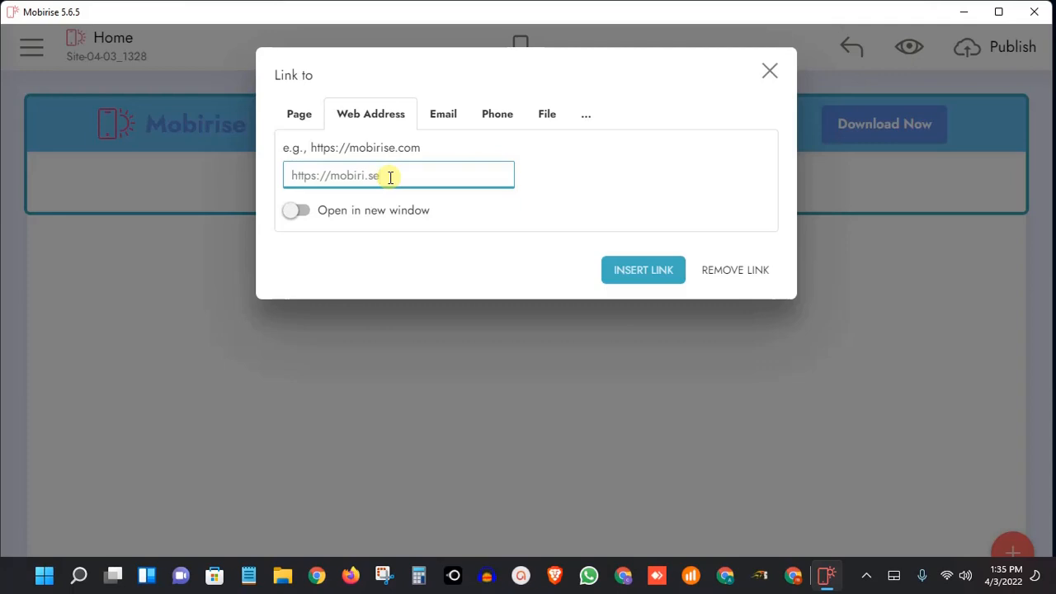
{"action": "left_click_drag", "start_coordinate": [405, 179], "coordinate": [278, 188]}
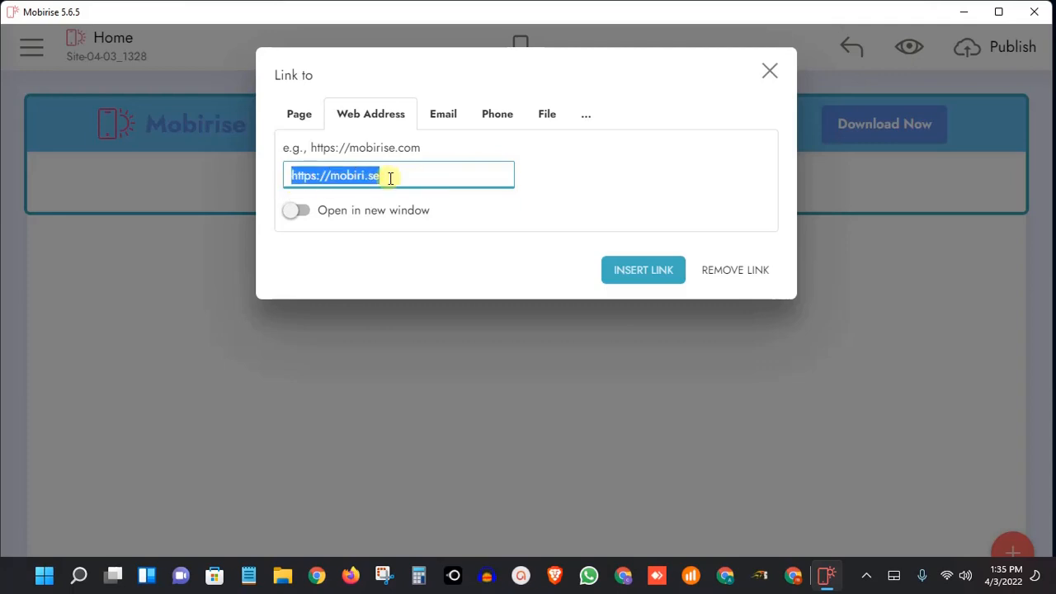
{"action": "left_click", "coordinate": [438, 175]}
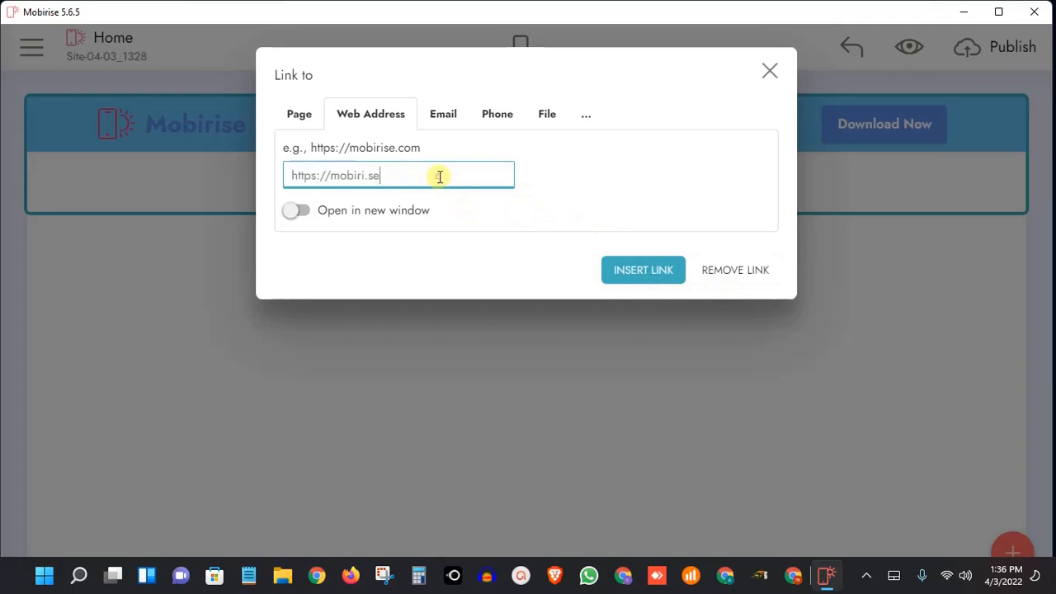
Try the Home page as the brand name's link target, with Bottom of Page as the block
{"action": "left_click", "coordinate": [301, 129]}
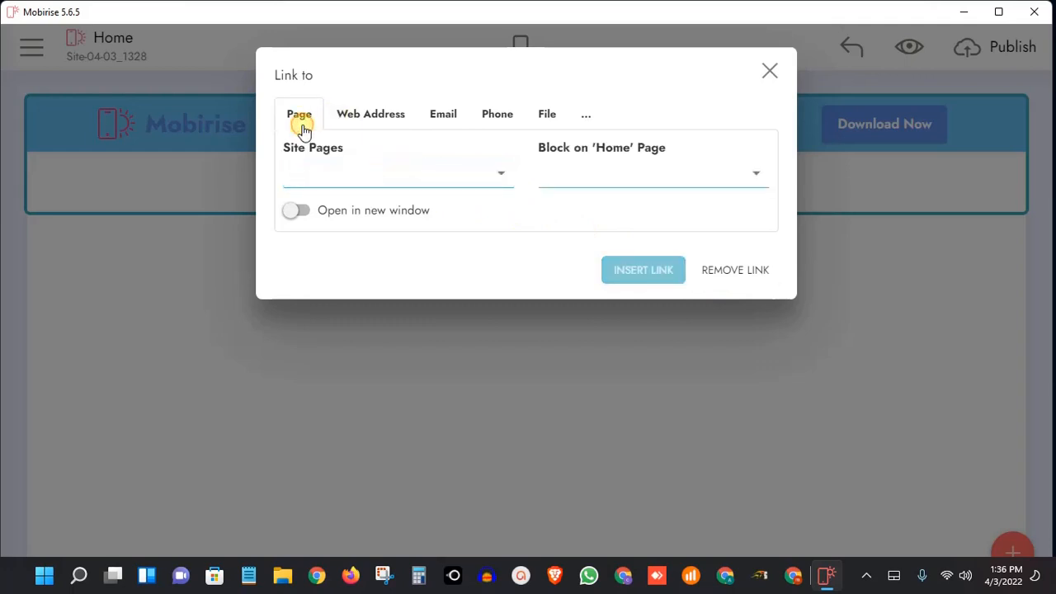
{"action": "left_click", "coordinate": [395, 176]}
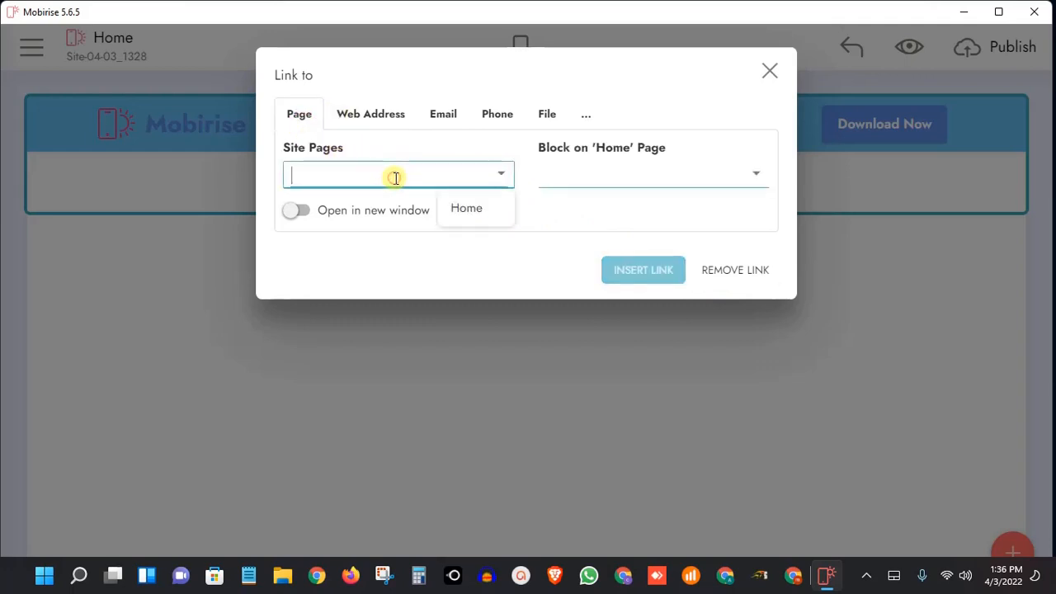
{"action": "left_click", "coordinate": [485, 206]}
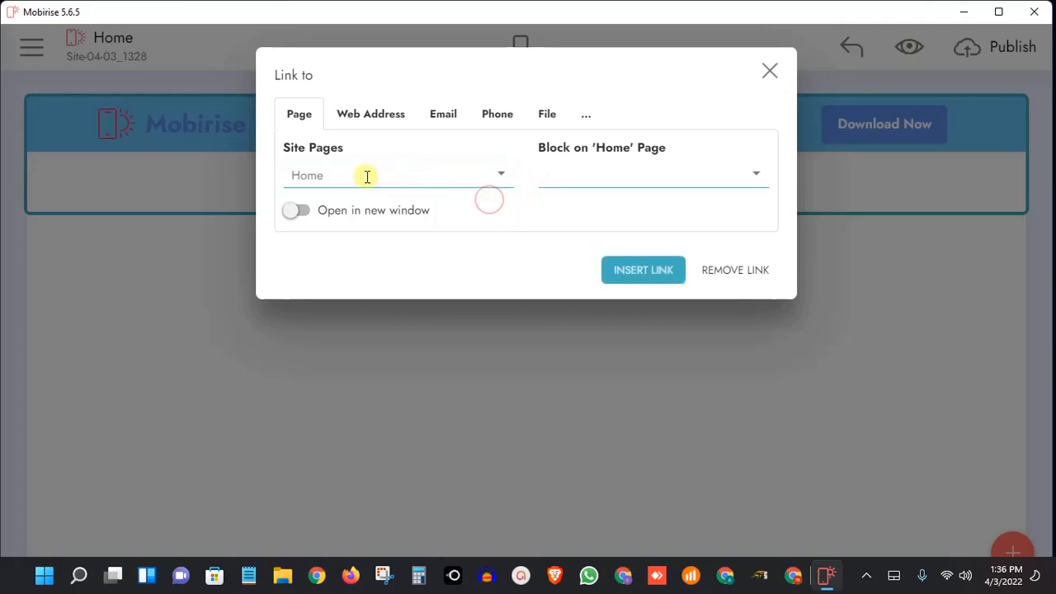
{"action": "left_click", "coordinate": [502, 174]}
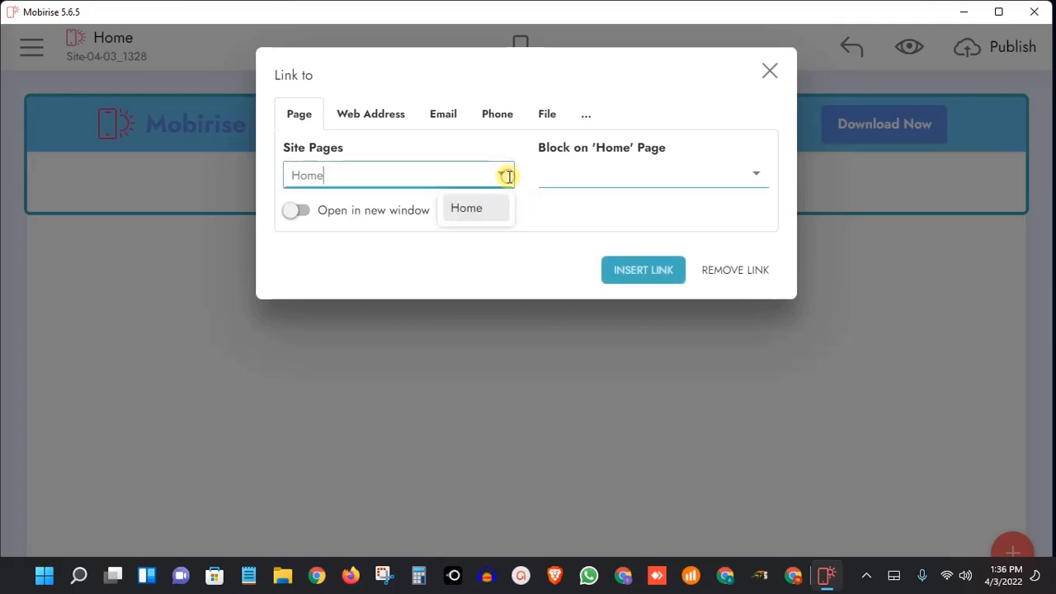
{"action": "left_click", "coordinate": [484, 211]}
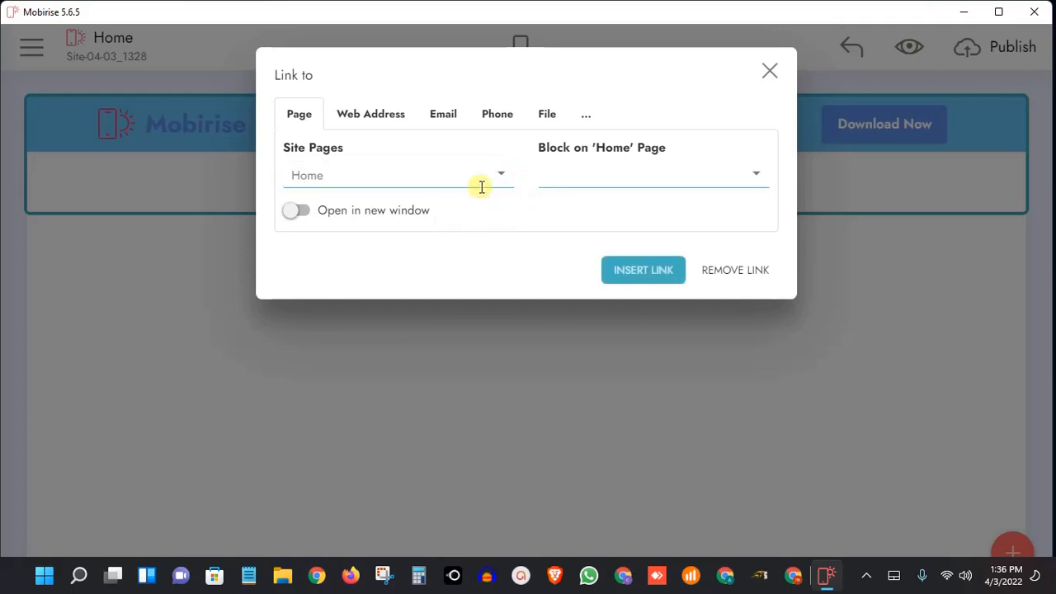
{"action": "left_click", "coordinate": [607, 174]}
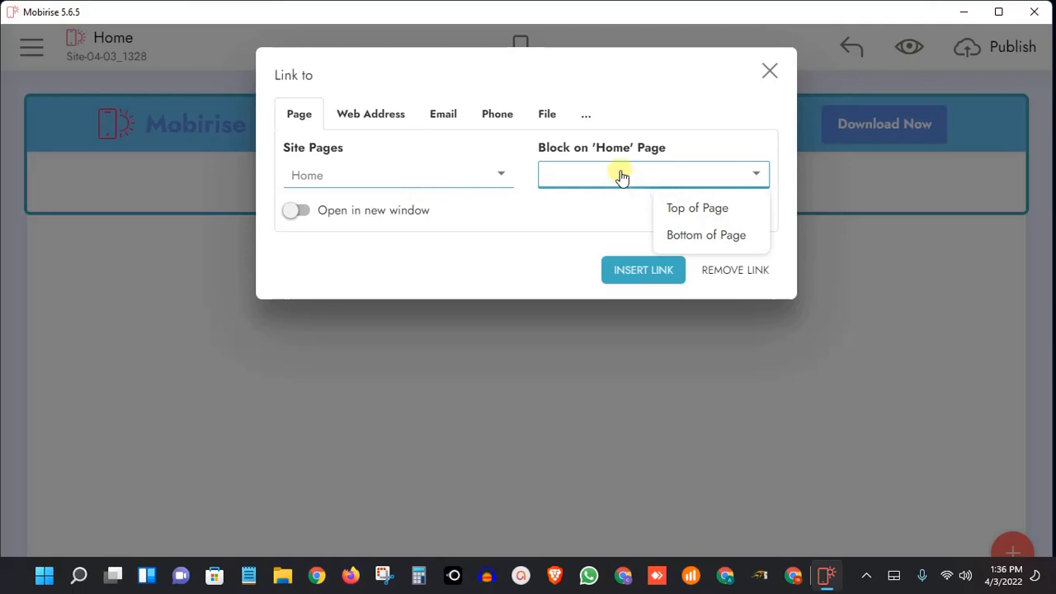
{"action": "left_click", "coordinate": [714, 236]}
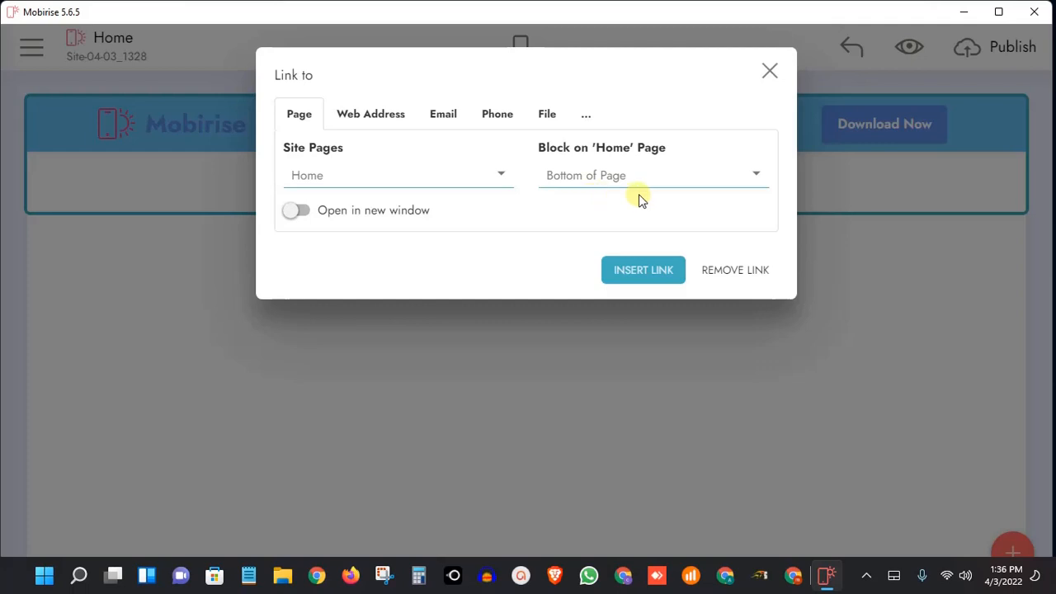
Look through the web address, email, phone, file and custom URL link types, and remove the brand name's link
{"action": "left_click", "coordinate": [404, 118]}
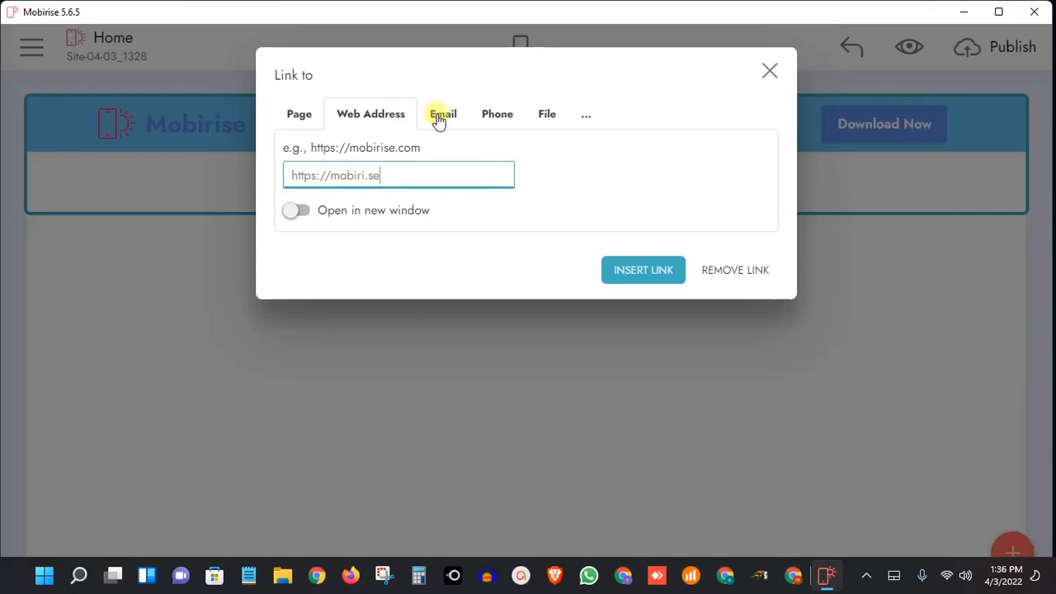
{"action": "left_click", "coordinate": [438, 118]}
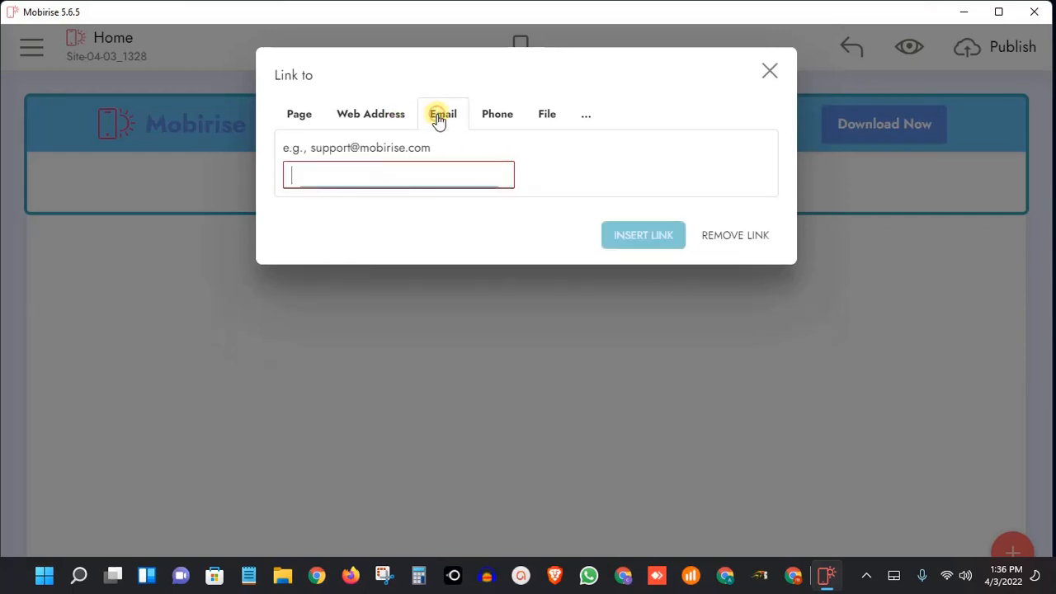
{"action": "left_click", "coordinate": [495, 120]}
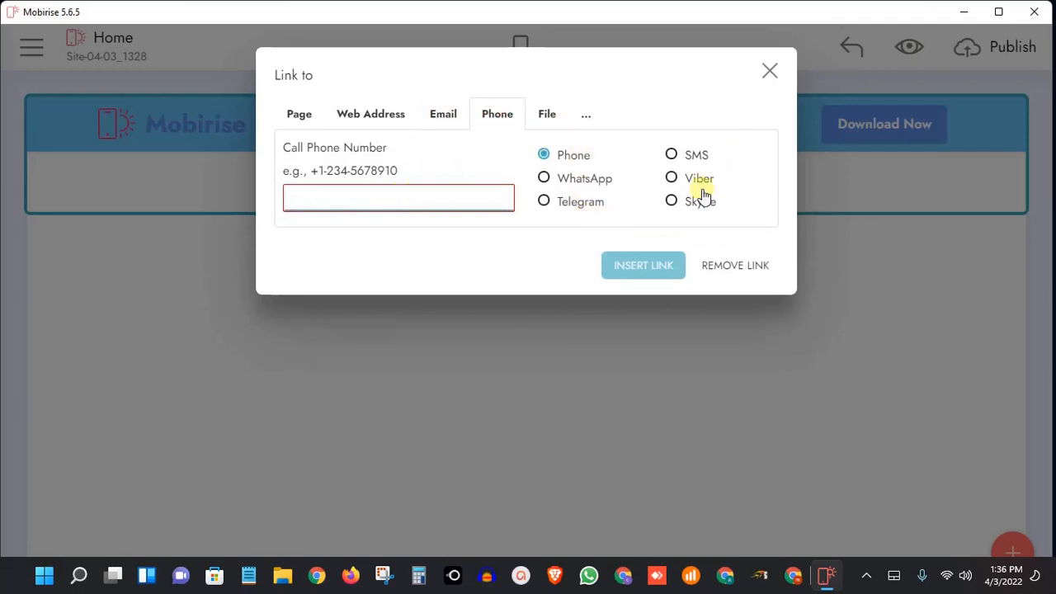
{"action": "left_click", "coordinate": [542, 122]}
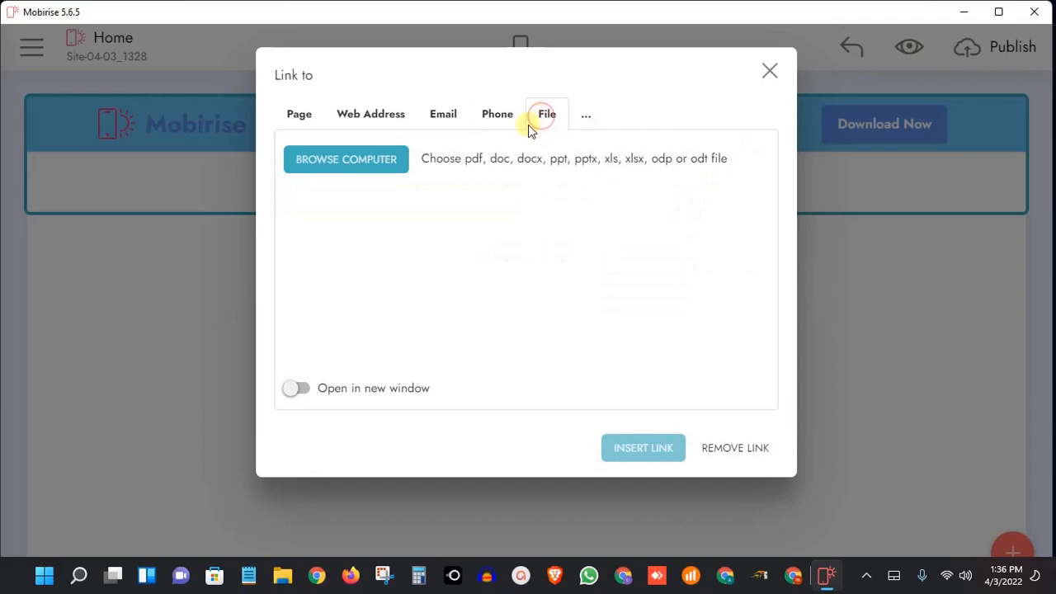
{"action": "left_click", "coordinate": [588, 118]}
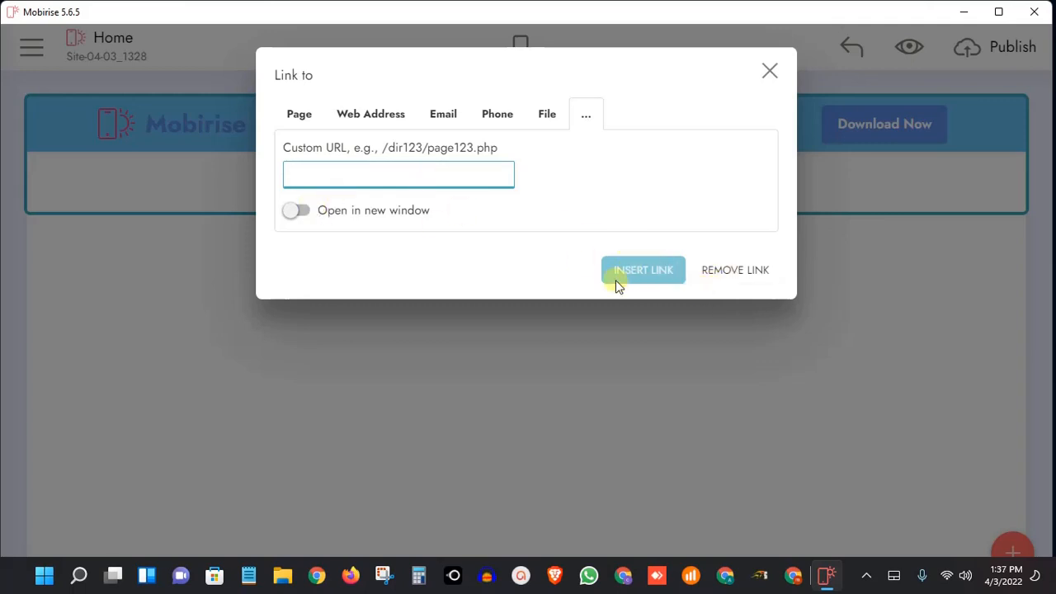
{"action": "left_click", "coordinate": [741, 272]}
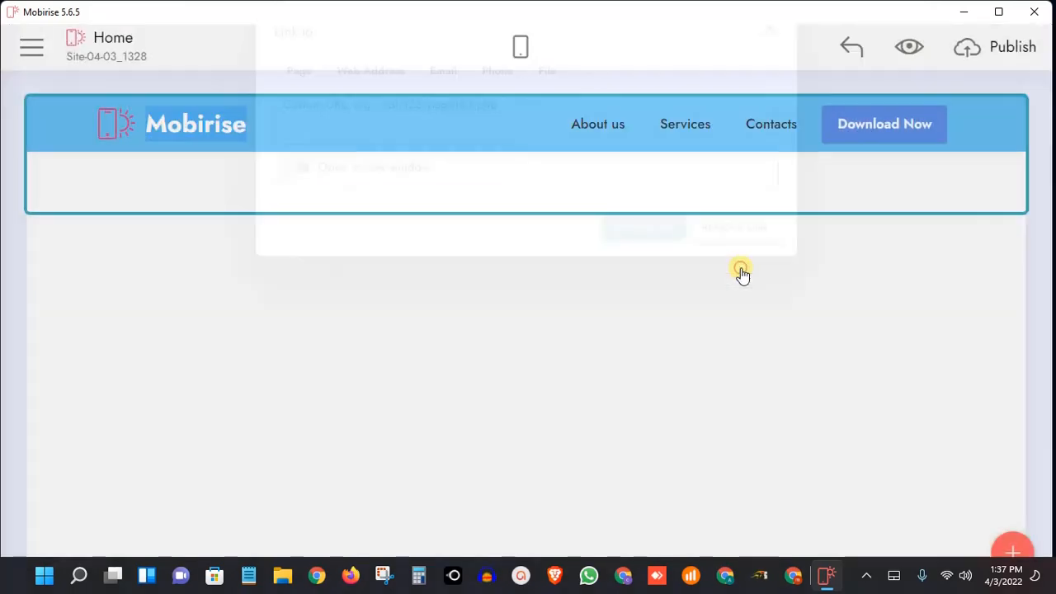
Add three more About us items to the menu and select two of the copies in turn
{"action": "left_click", "coordinate": [609, 128]}
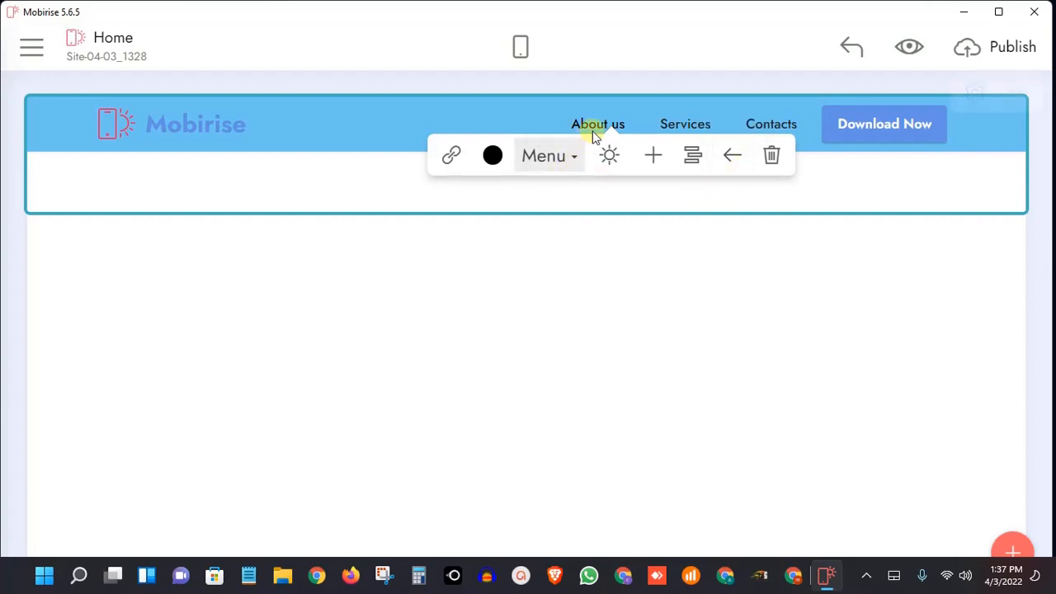
{"action": "left_click", "coordinate": [662, 169]}
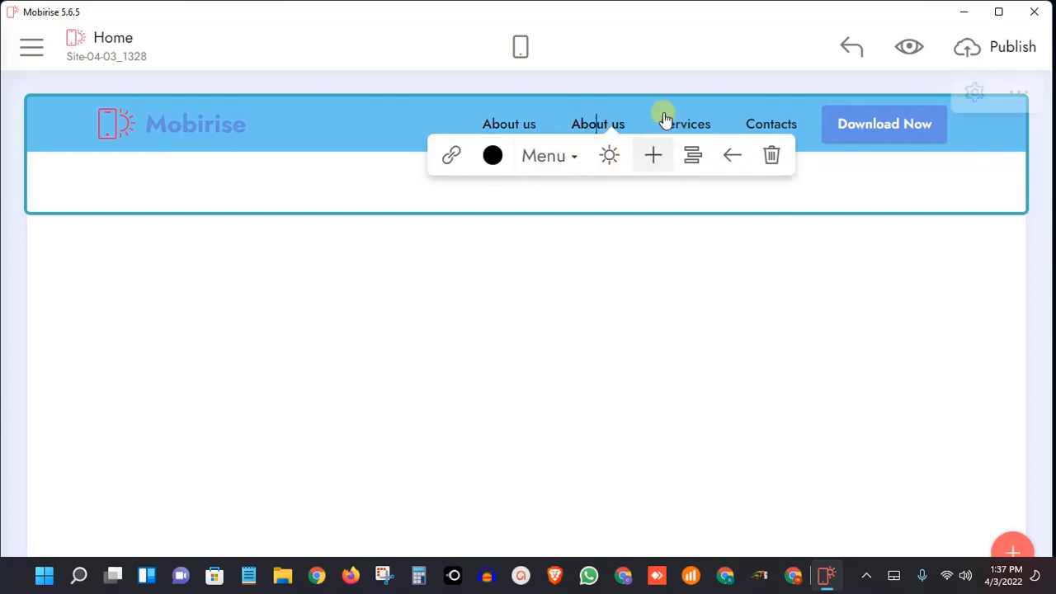
{"action": "left_click", "coordinate": [652, 159]}
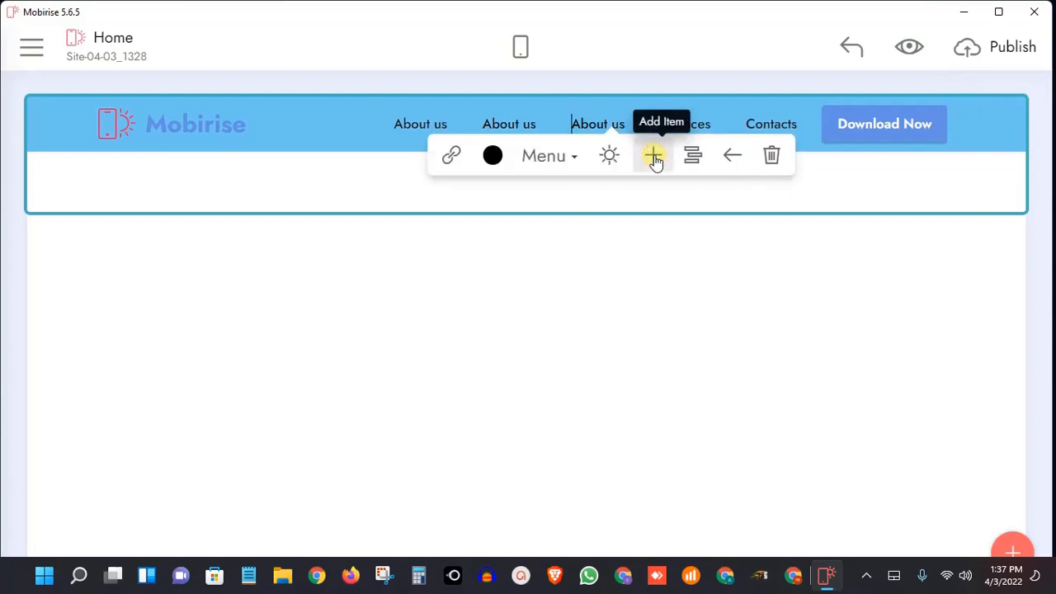
{"action": "left_click", "coordinate": [608, 160]}
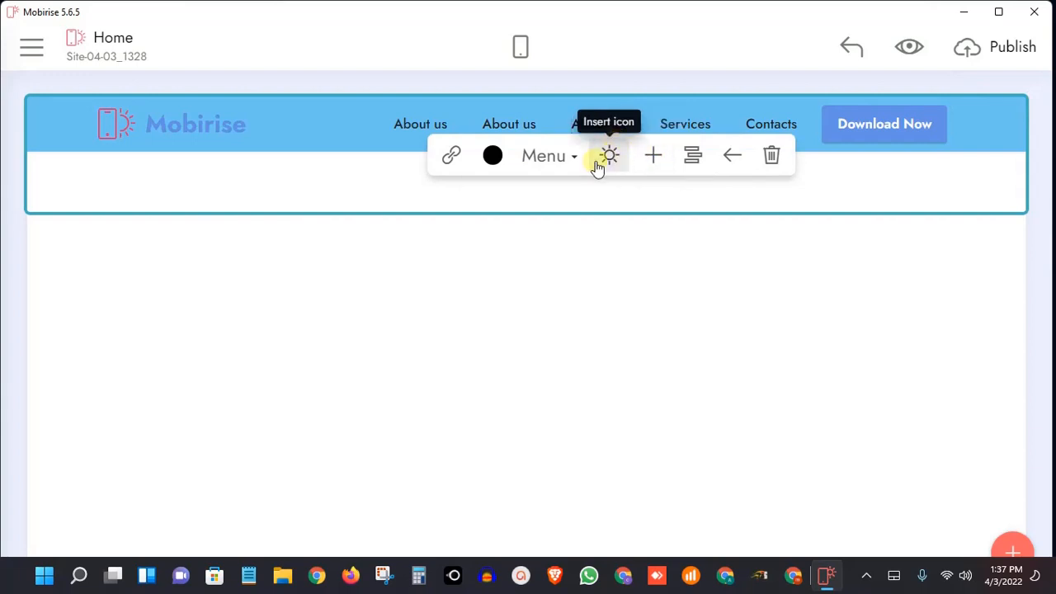
{"action": "left_click", "coordinate": [591, 121]}
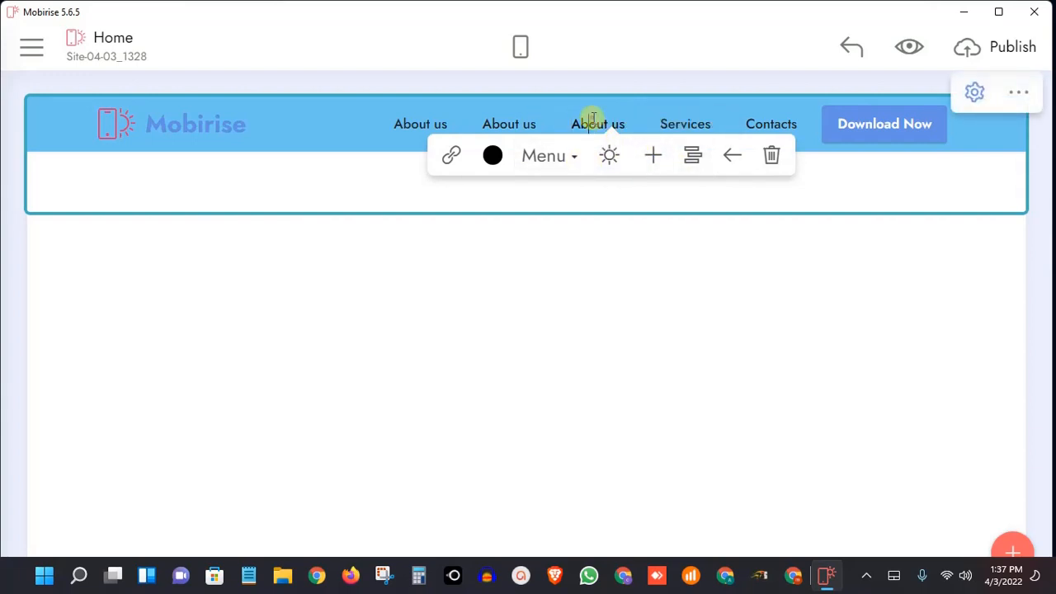
{"action": "left_click", "coordinate": [655, 156]}
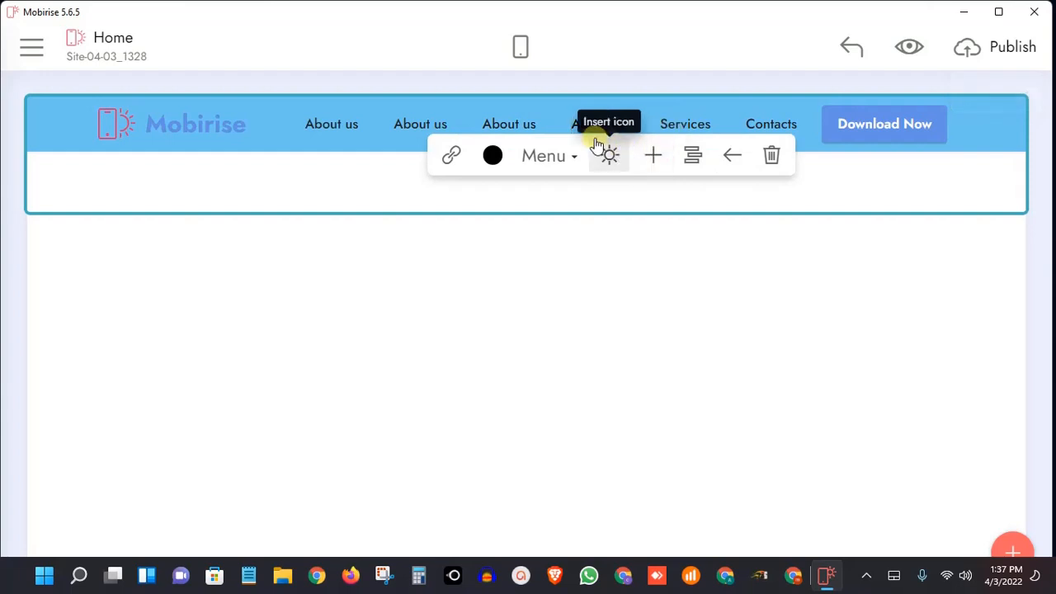
{"action": "left_click", "coordinate": [505, 120]}
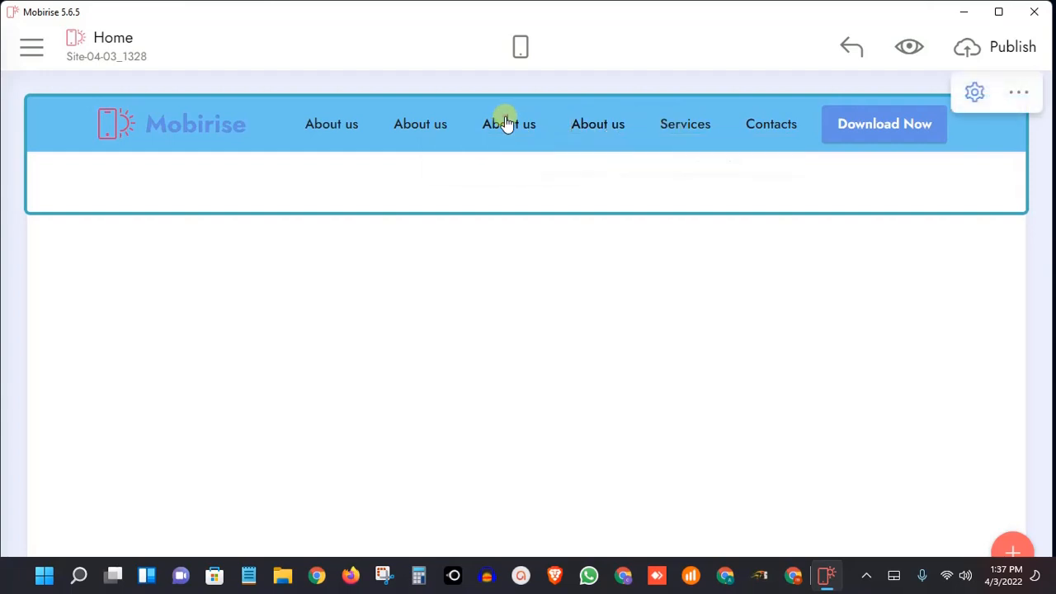
{"action": "left_click", "coordinate": [428, 124]}
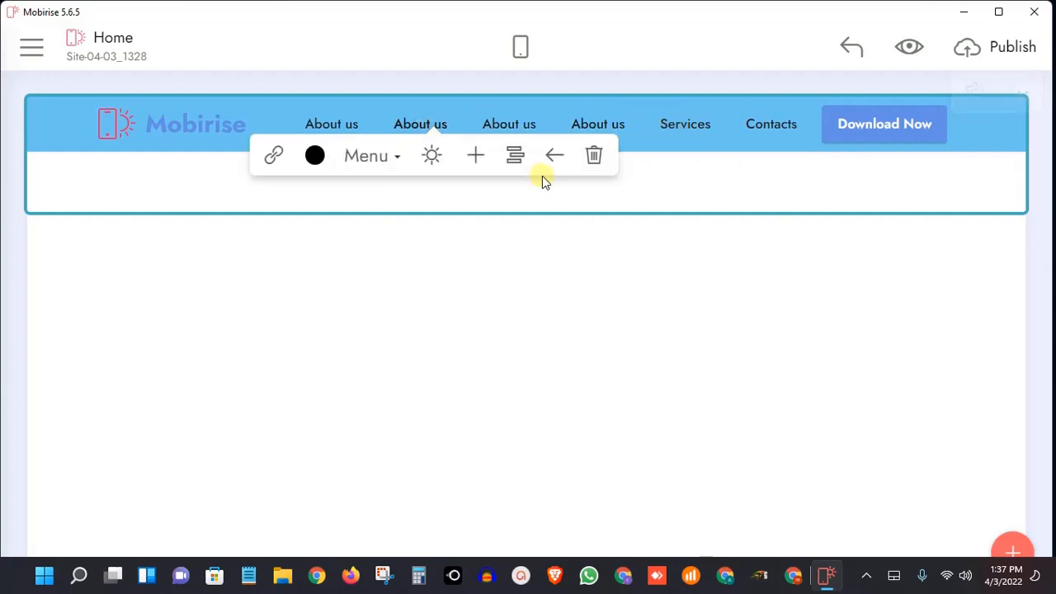
Add one more About us item to the menu and delete the last About us copy
{"action": "left_click", "coordinate": [477, 157]}
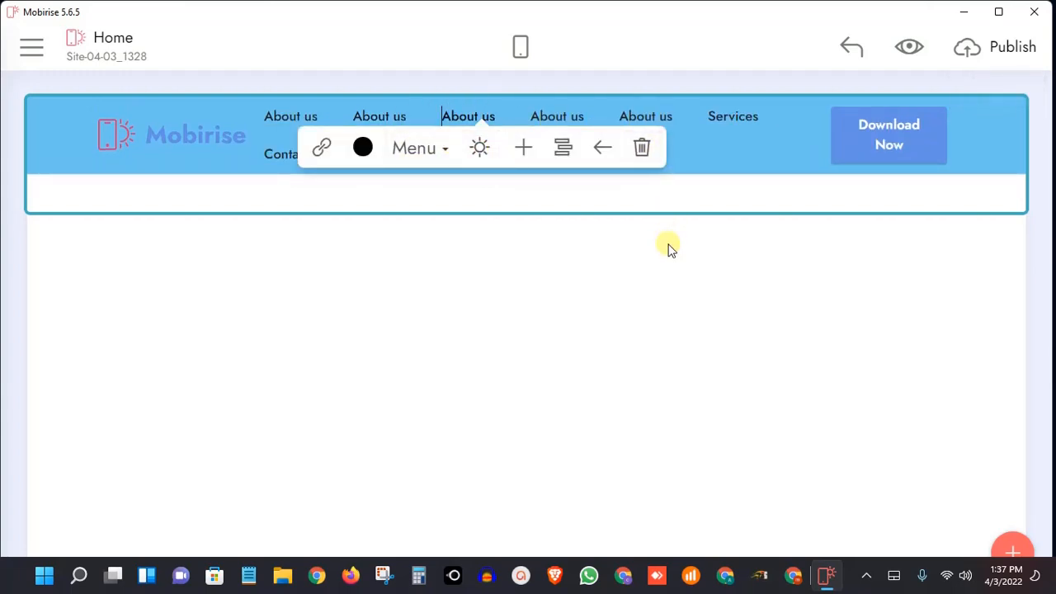
{"action": "left_click", "coordinate": [650, 119]}
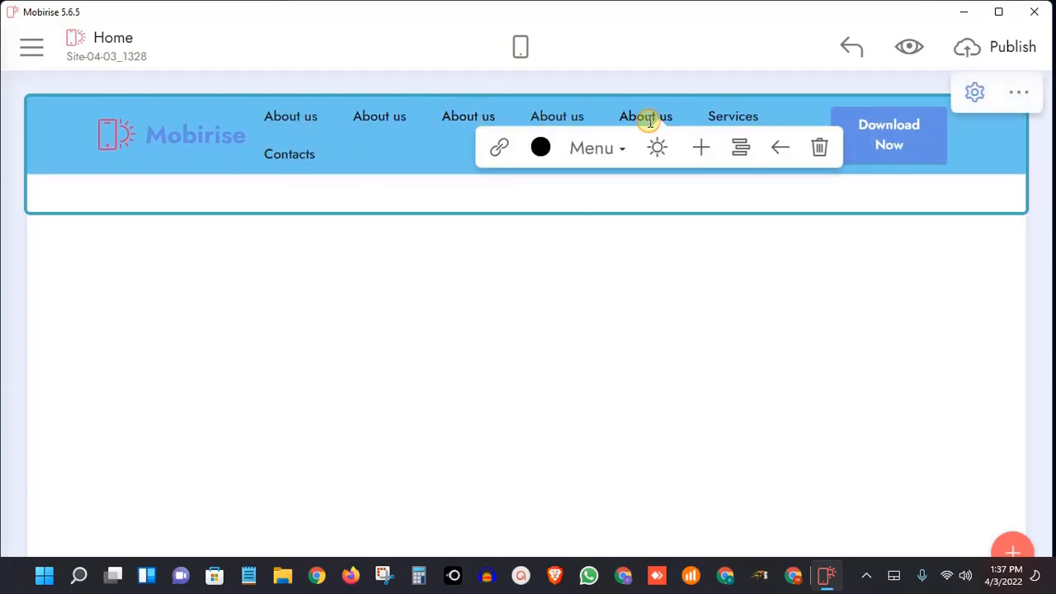
{"action": "left_click", "coordinate": [820, 148]}
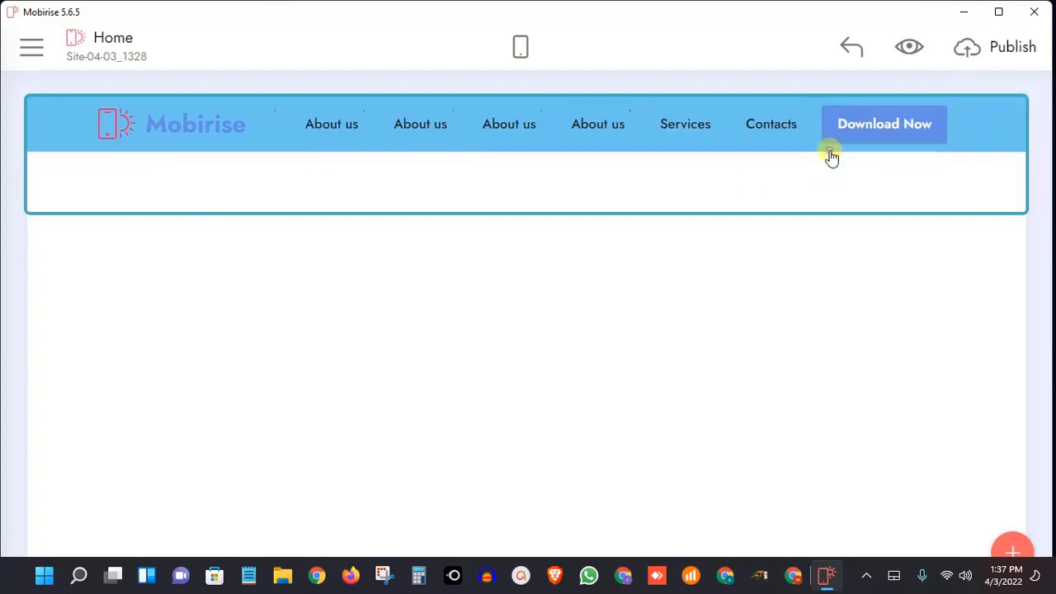
Move the Services menu item two places to the left
{"action": "left_click", "coordinate": [687, 126]}
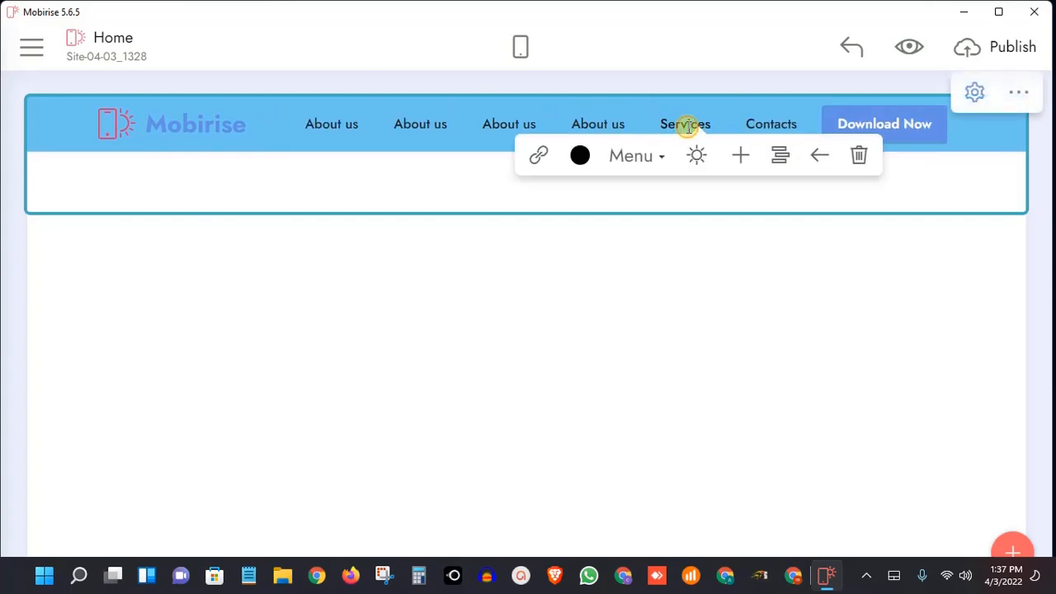
{"action": "left_click", "coordinate": [820, 158]}
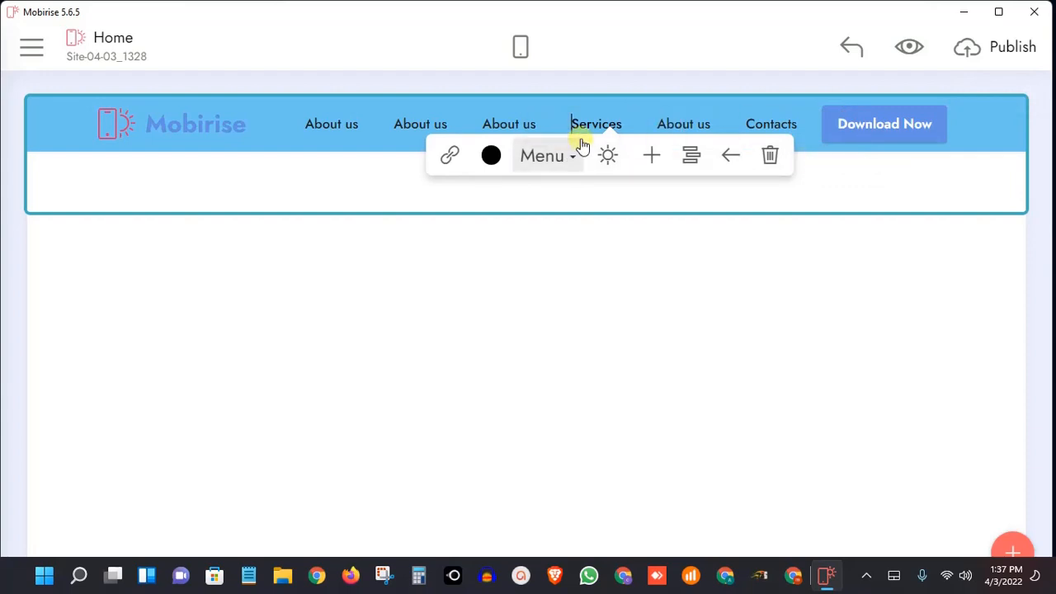
{"action": "left_click", "coordinate": [724, 162]}
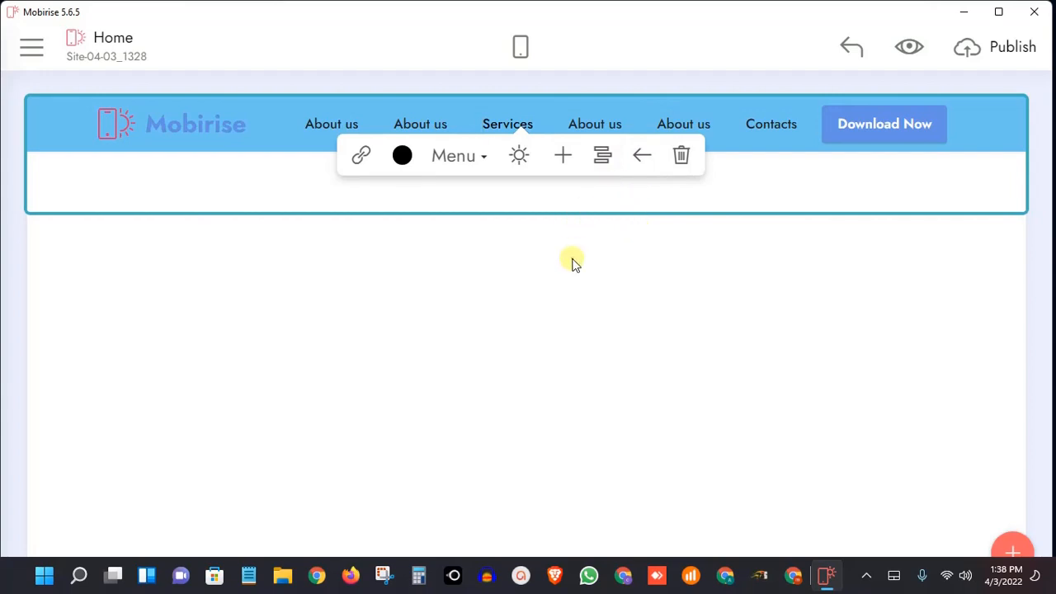
{"action": "left_click", "coordinate": [592, 117]}
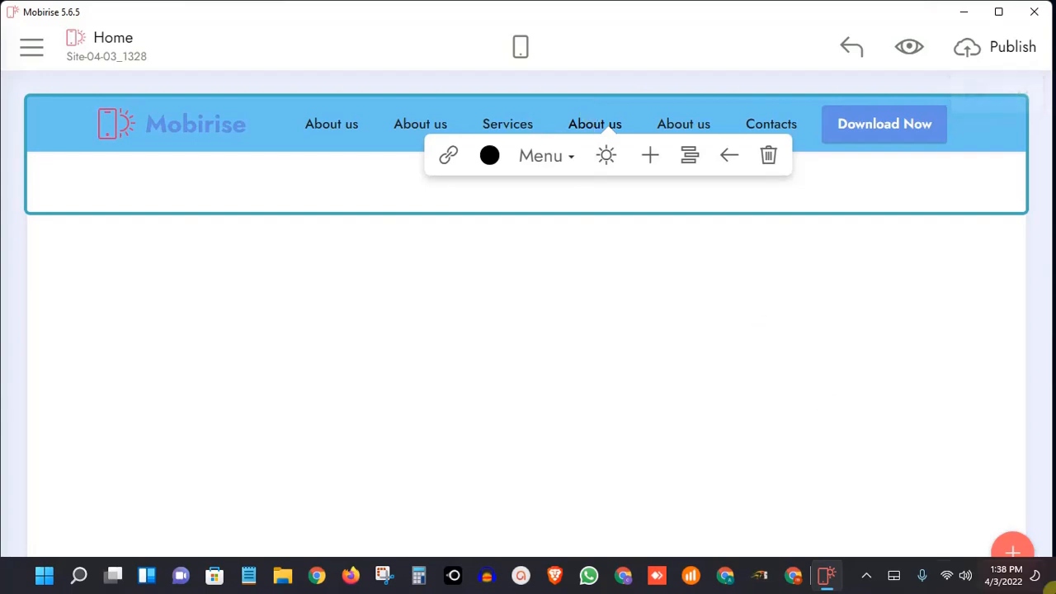
{"action": "left_click", "coordinate": [866, 576]}
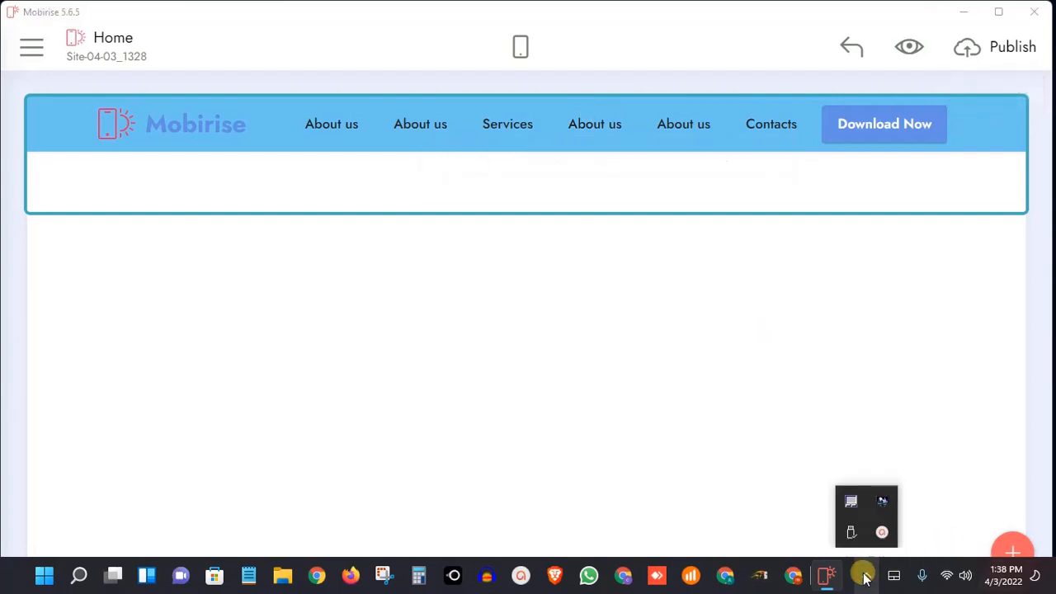
{"action": "left_click", "coordinate": [888, 525]}
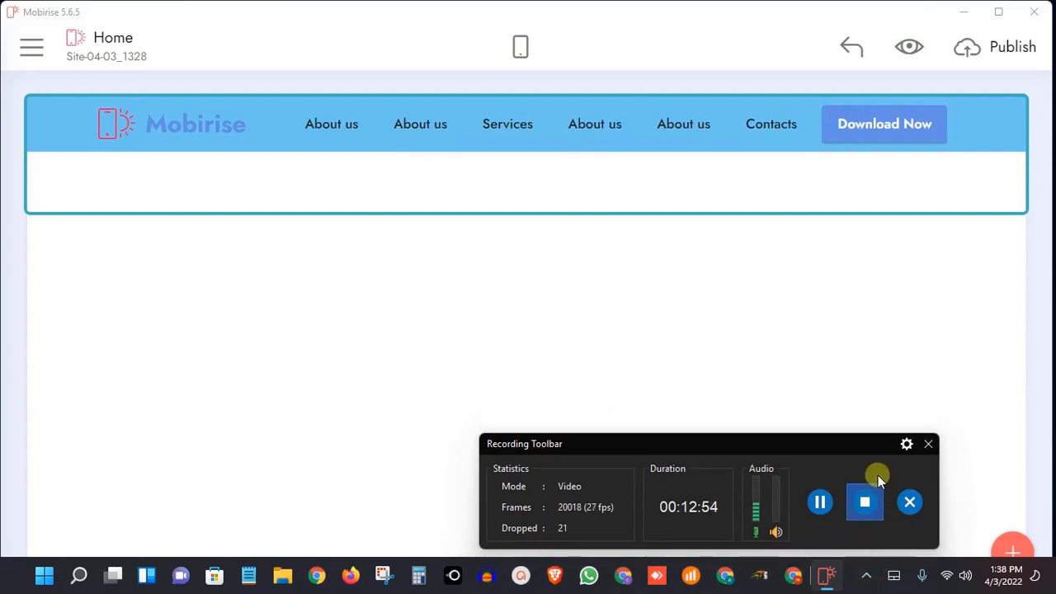
{"action": "left_click", "coordinate": [864, 581]}
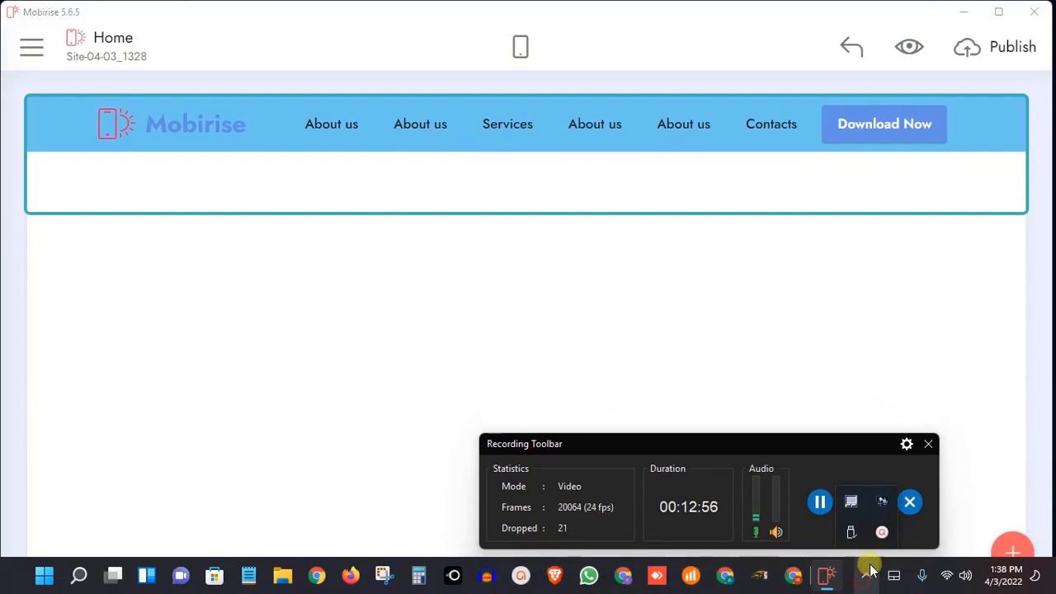
{"action": "left_click", "coordinate": [882, 524]}
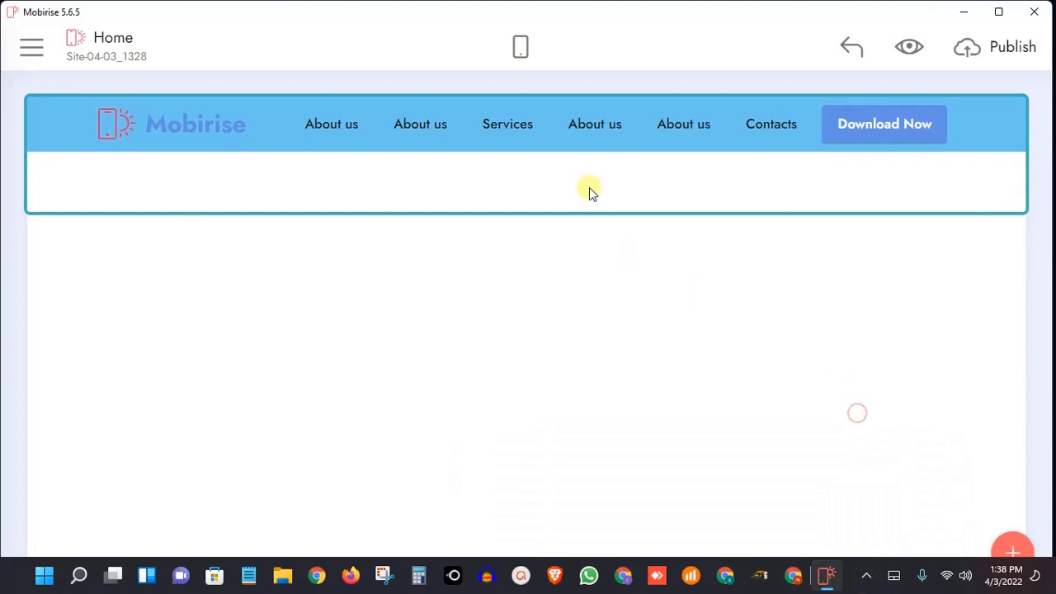
Add two submenu items under the About us item that directly follows Services
{"action": "left_click", "coordinate": [586, 124]}
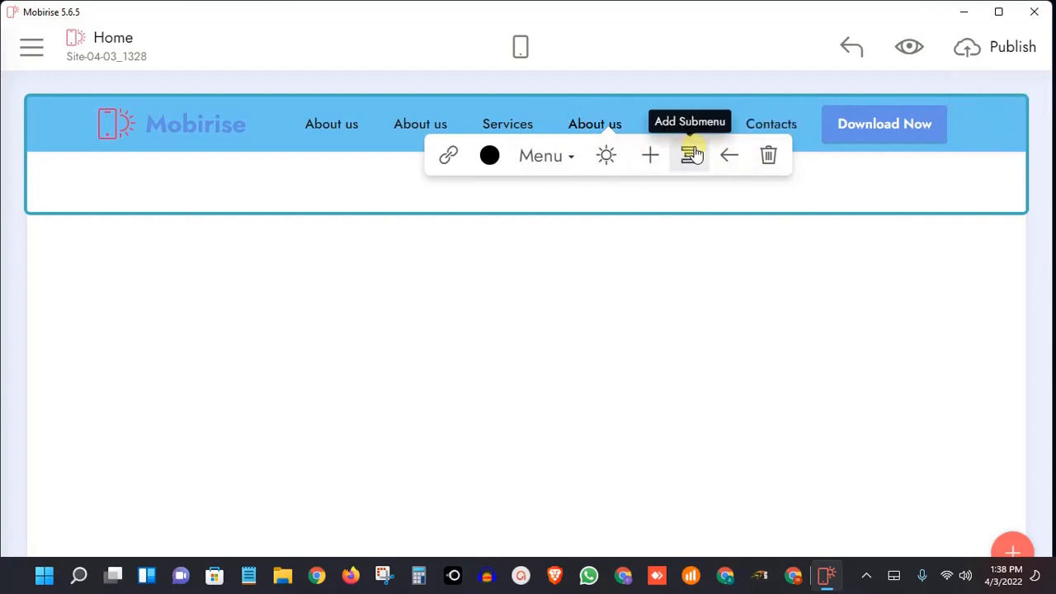
{"action": "left_click", "coordinate": [691, 155]}
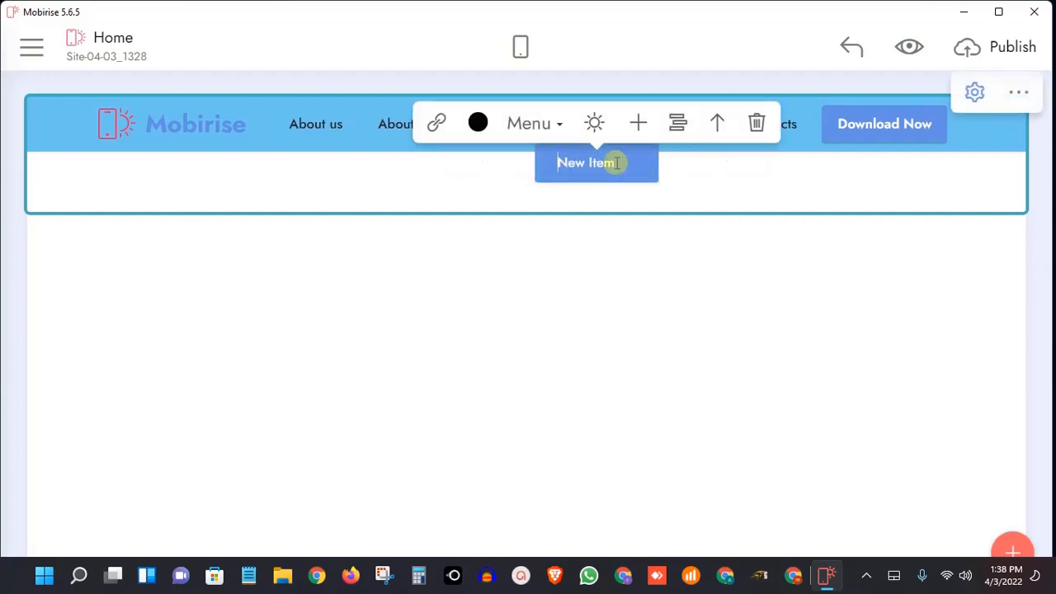
{"action": "left_click", "coordinate": [686, 187]}
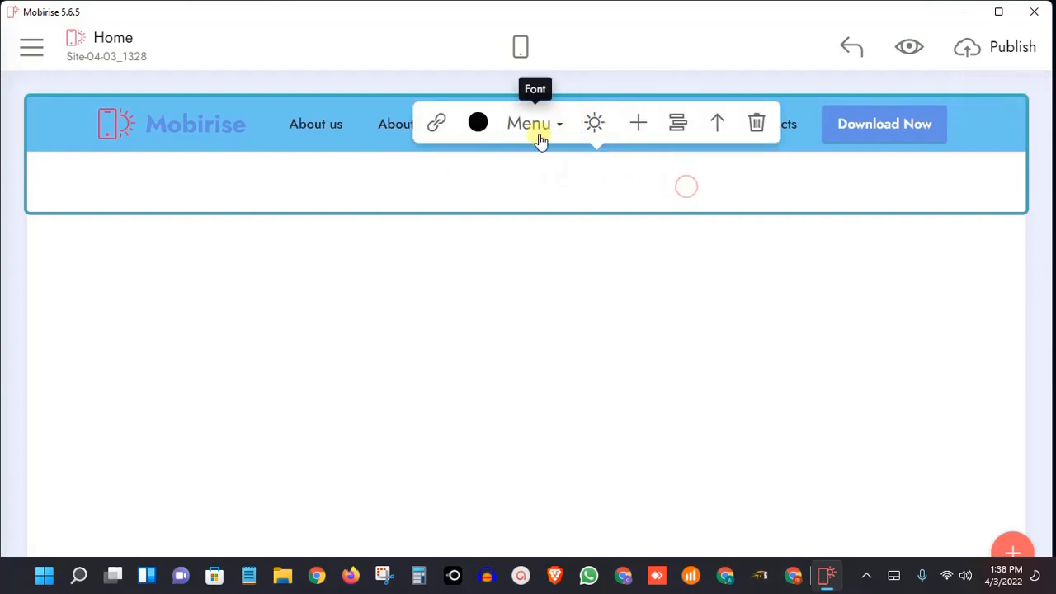
{"action": "left_click", "coordinate": [382, 124]}
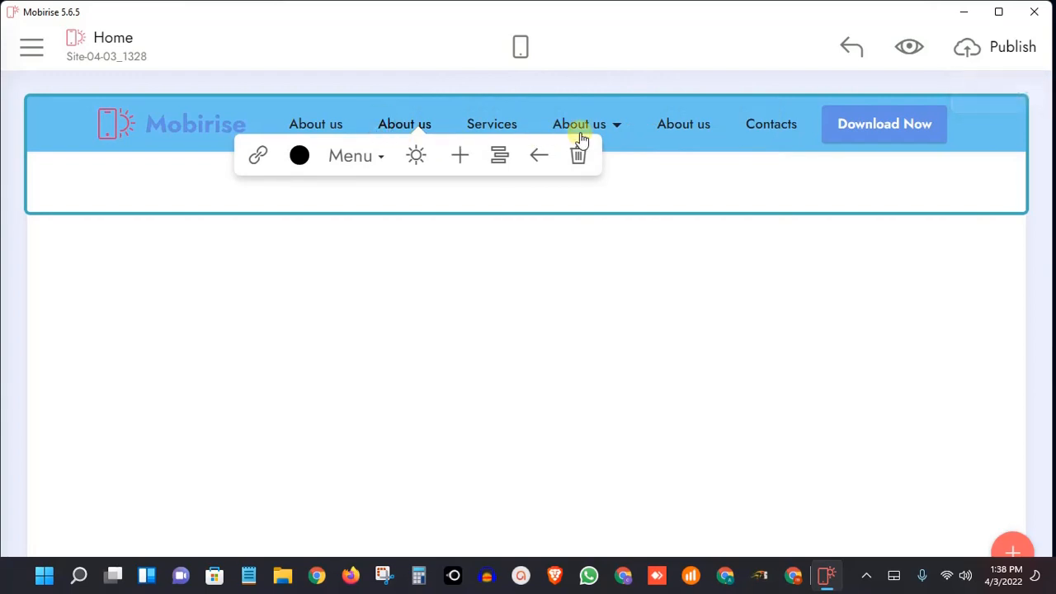
{"action": "left_click", "coordinate": [588, 126]}
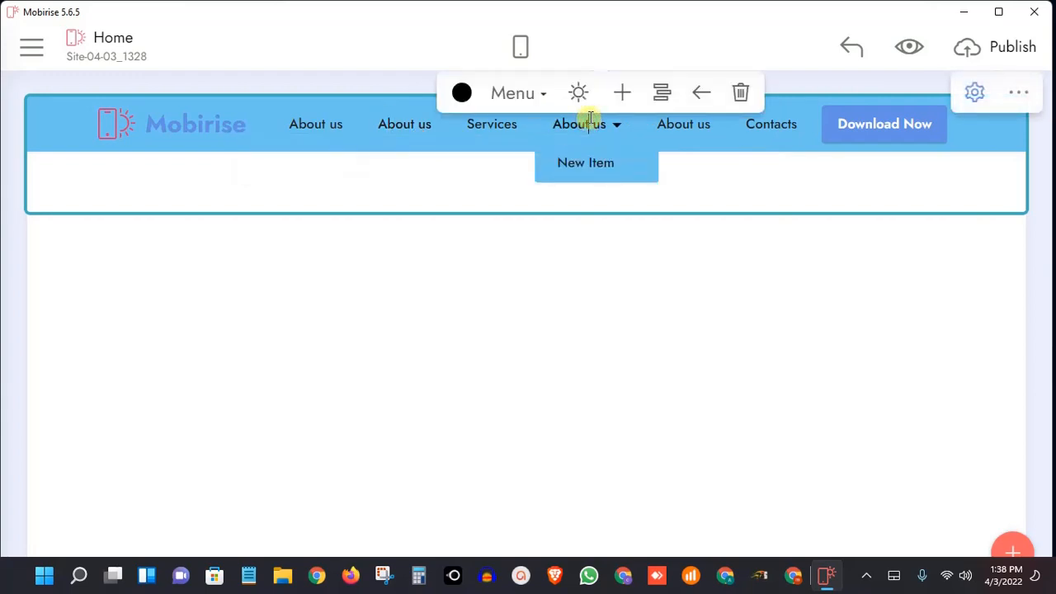
{"action": "left_click", "coordinate": [660, 93]}
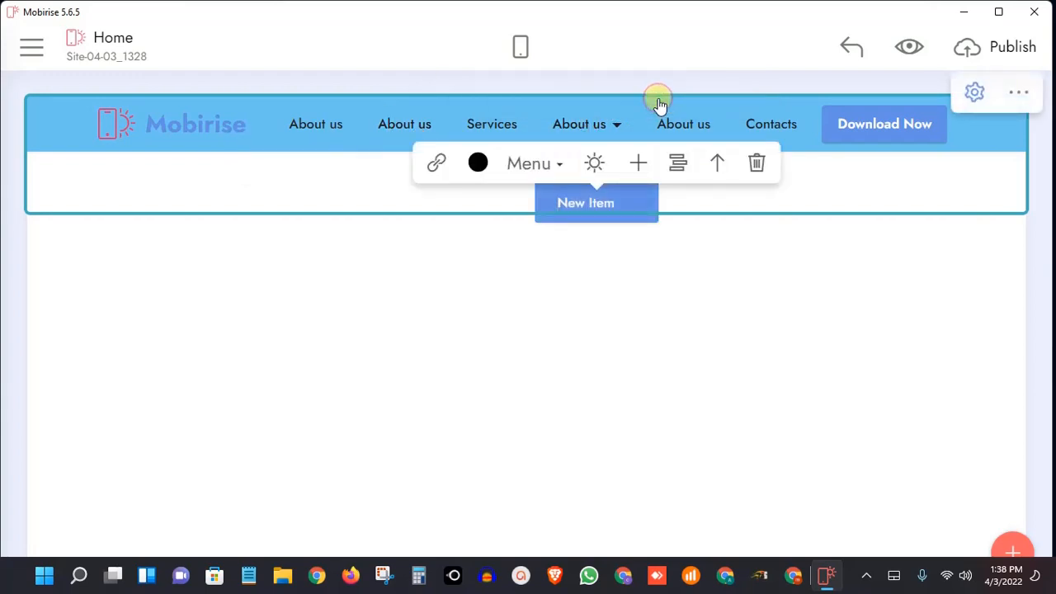
{"action": "left_click", "coordinate": [549, 261]}
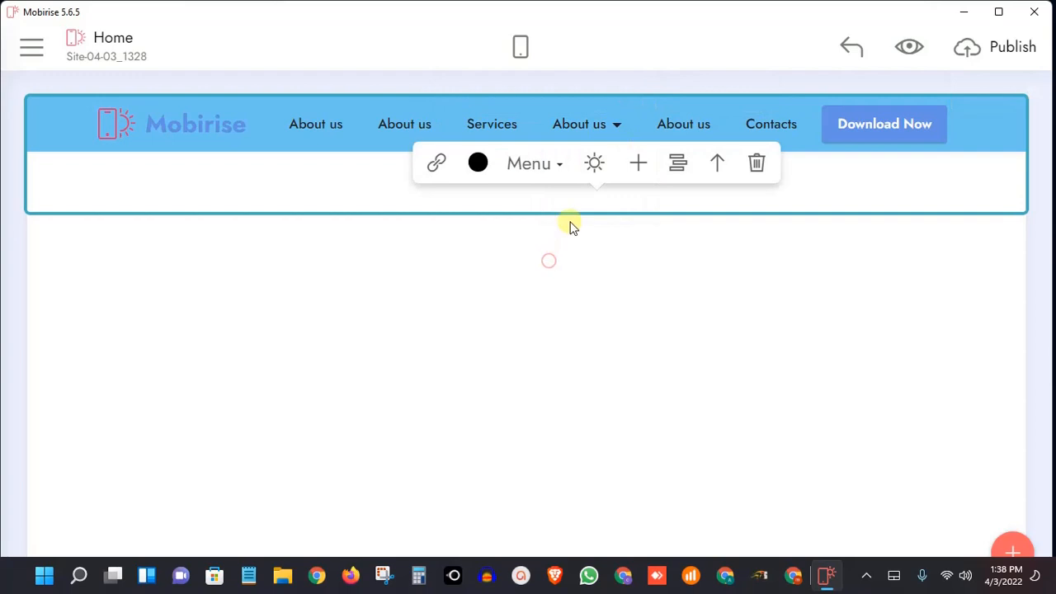
{"action": "left_click", "coordinate": [414, 127]}
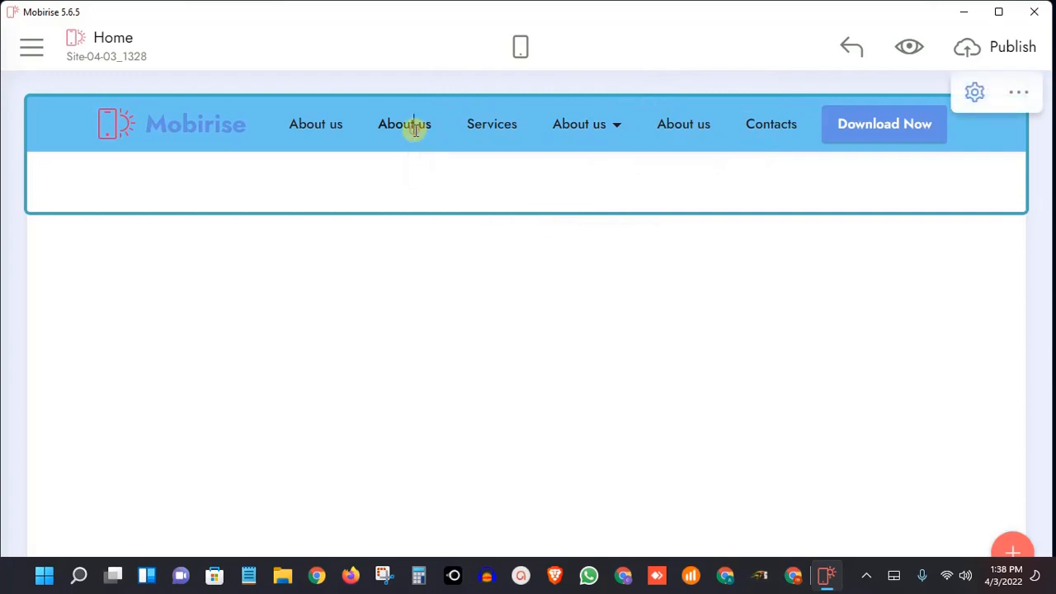
Reopen the submenu of the About us item after Services and add a third item to it
{"action": "left_click", "coordinate": [602, 125]}
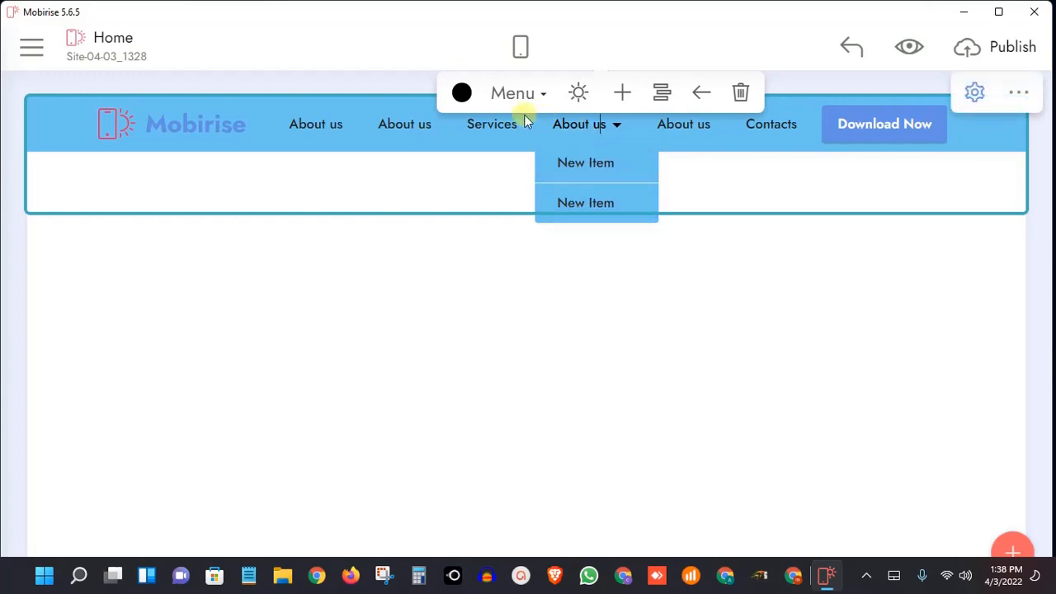
{"action": "left_click", "coordinate": [463, 207]}
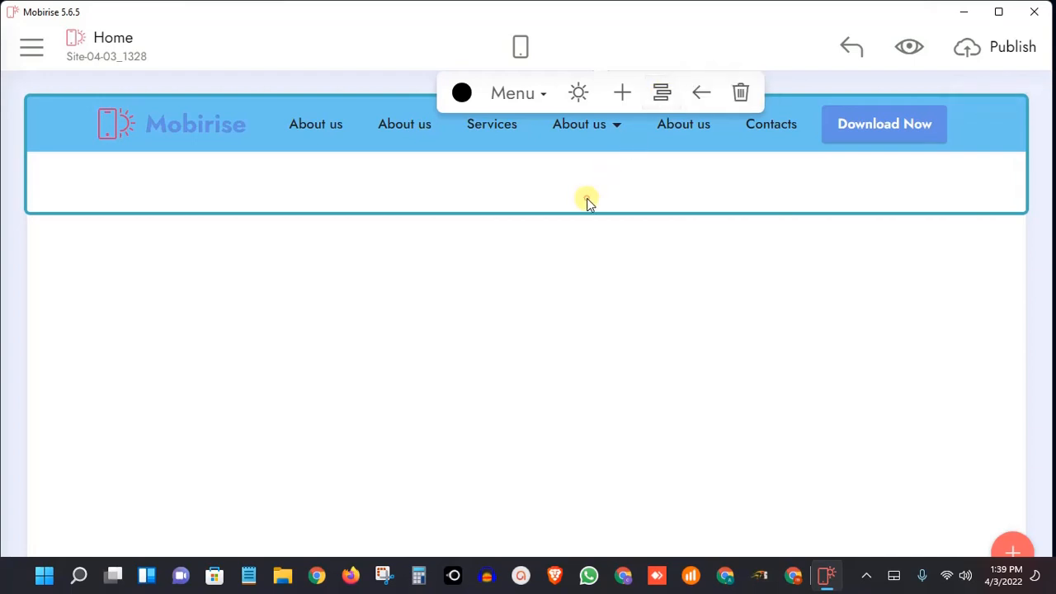
{"action": "left_click", "coordinate": [429, 120]}
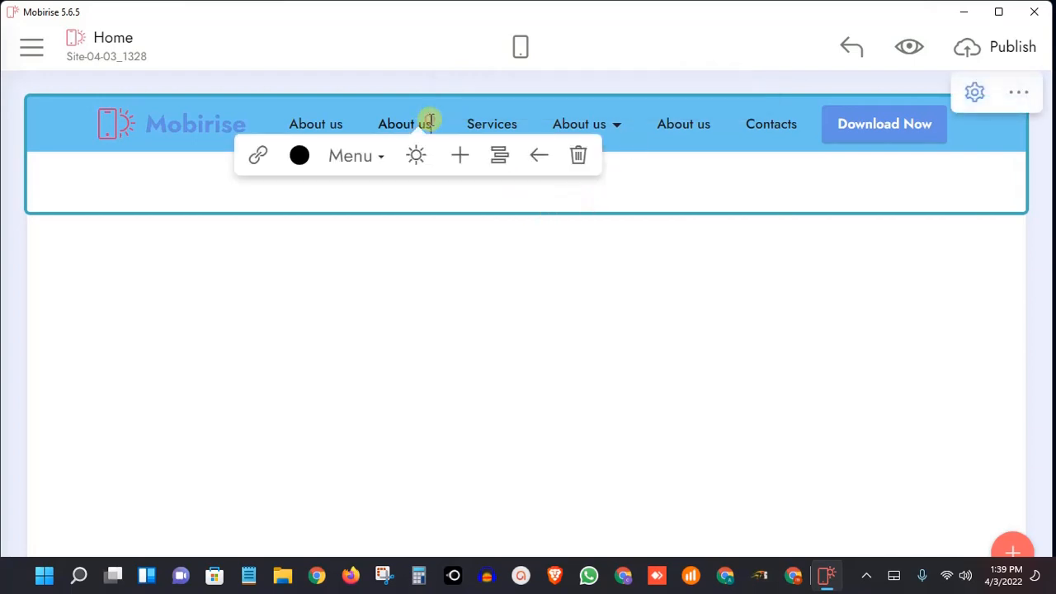
{"action": "left_click", "coordinate": [588, 126]}
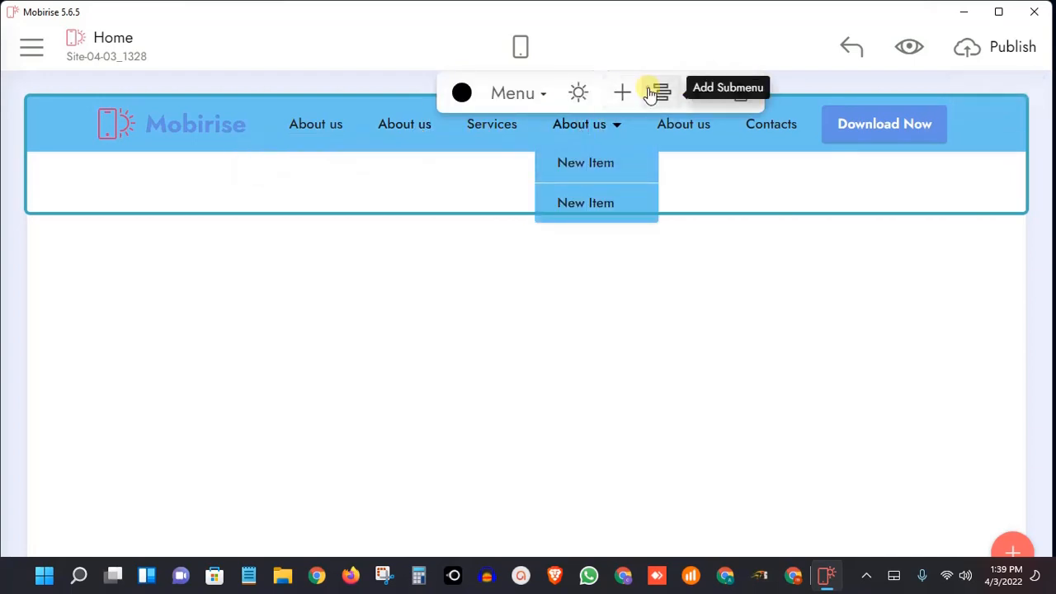
{"action": "left_click", "coordinate": [626, 162]}
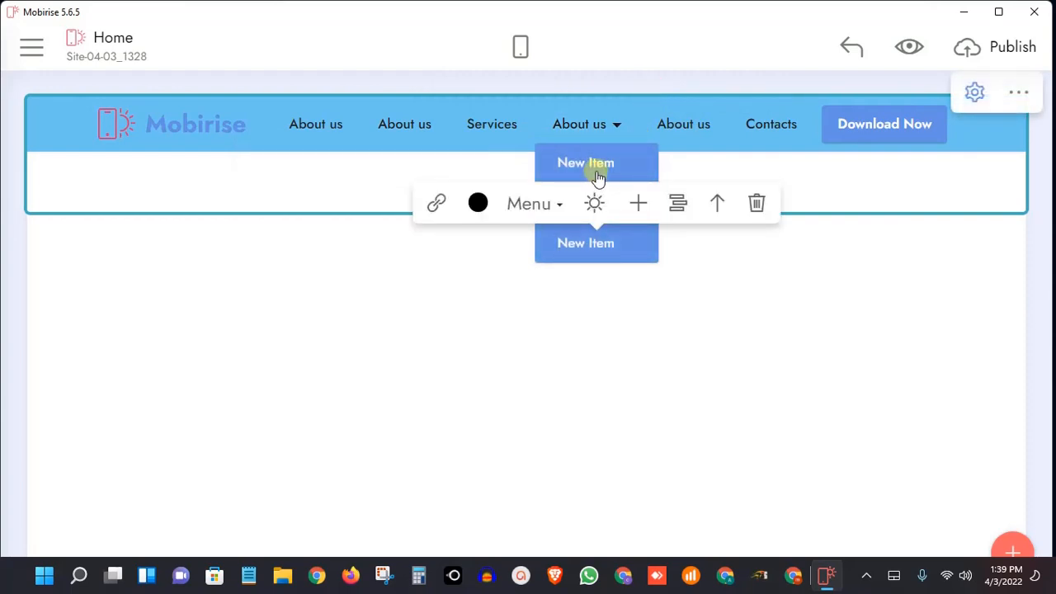
Add a nested submenu with two items to the first New Item under About us
{"action": "left_click", "coordinate": [599, 167]}
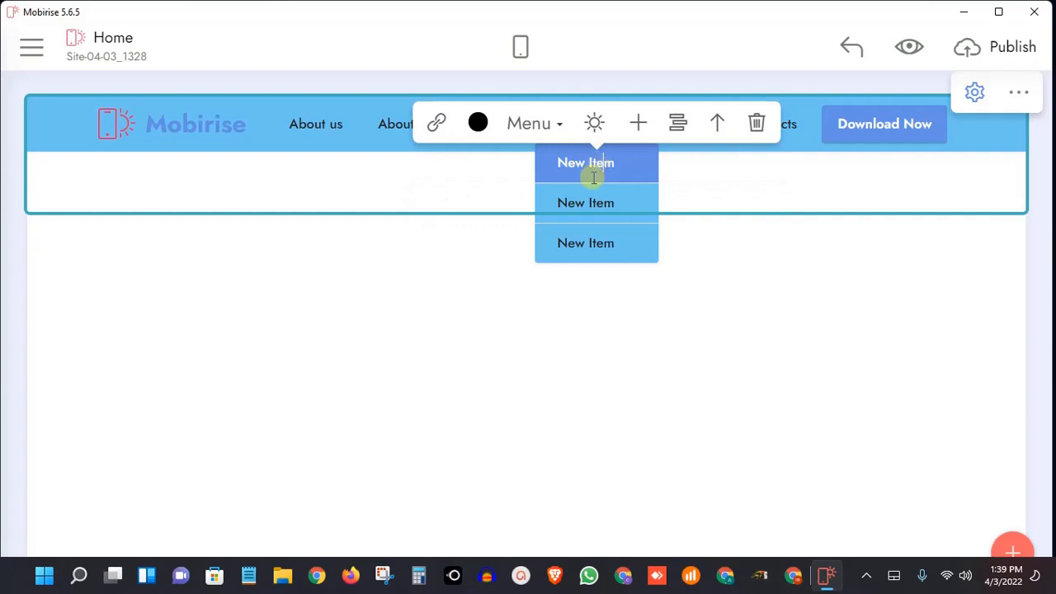
{"action": "left_click", "coordinate": [669, 123]}
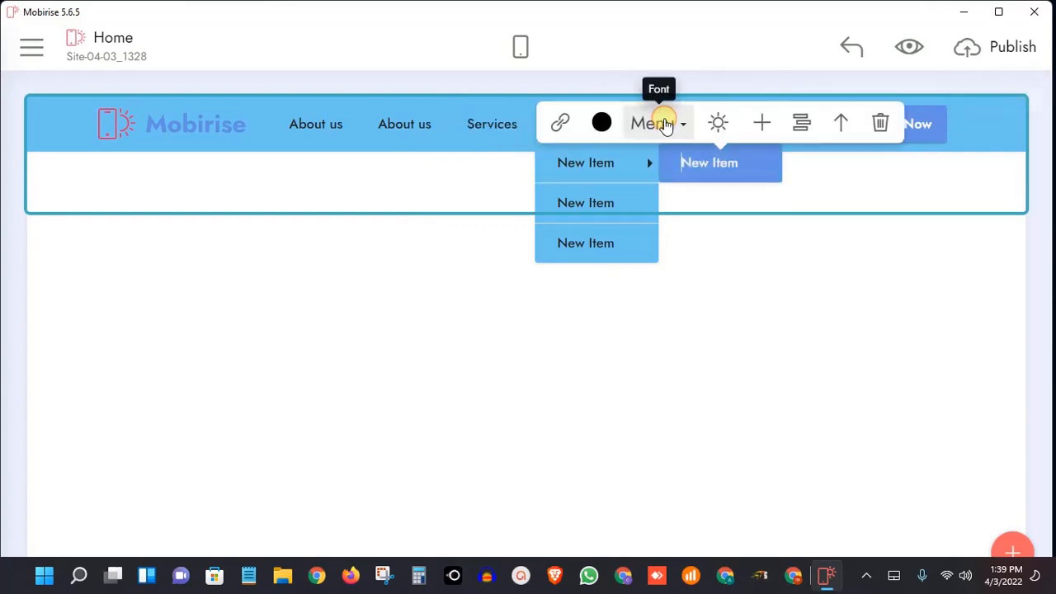
{"action": "left_click", "coordinate": [614, 161]}
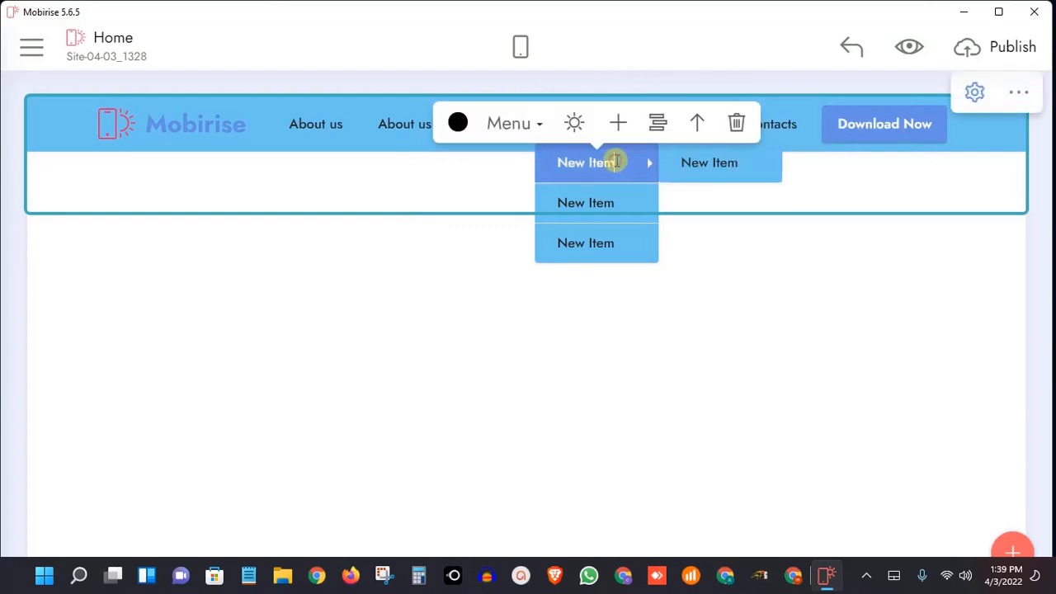
{"action": "left_click", "coordinate": [657, 124]}
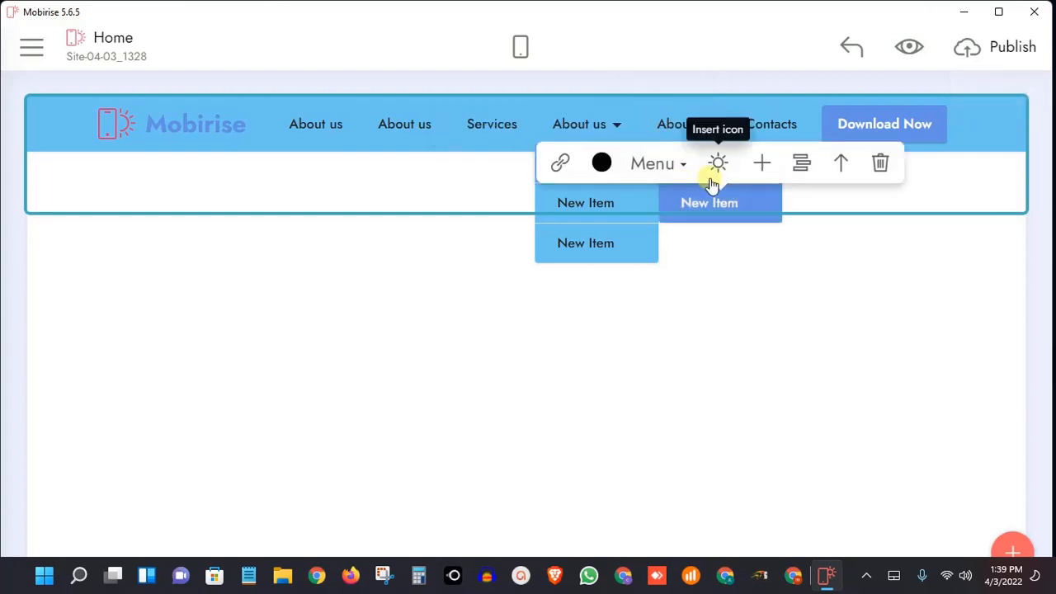
Add a third-level submenu with two items to the second nested New Item, and close the open submenus
{"action": "left_click", "coordinate": [724, 208]}
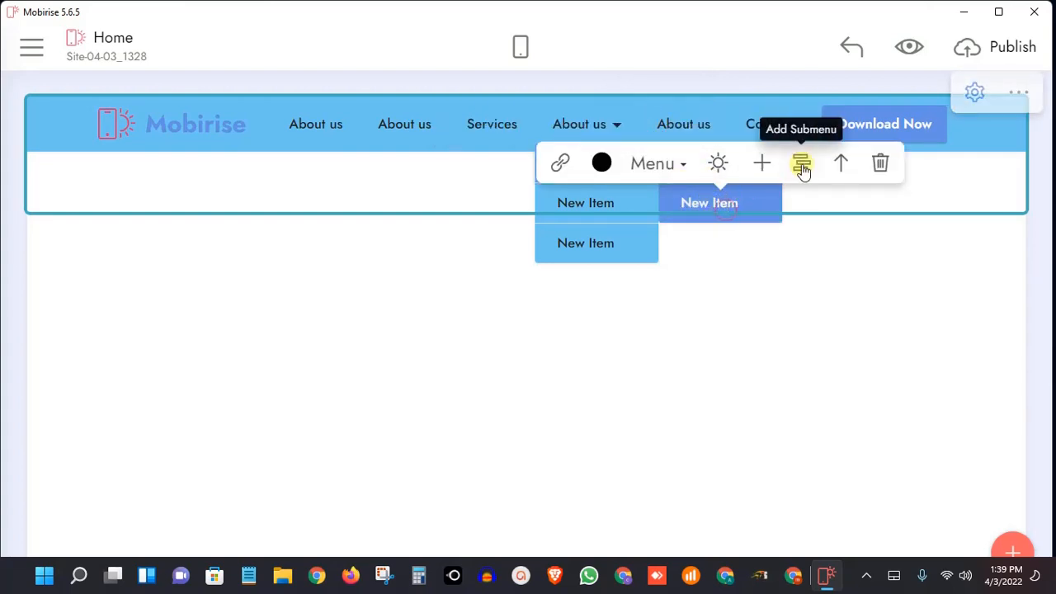
{"action": "left_click", "coordinate": [803, 168]}
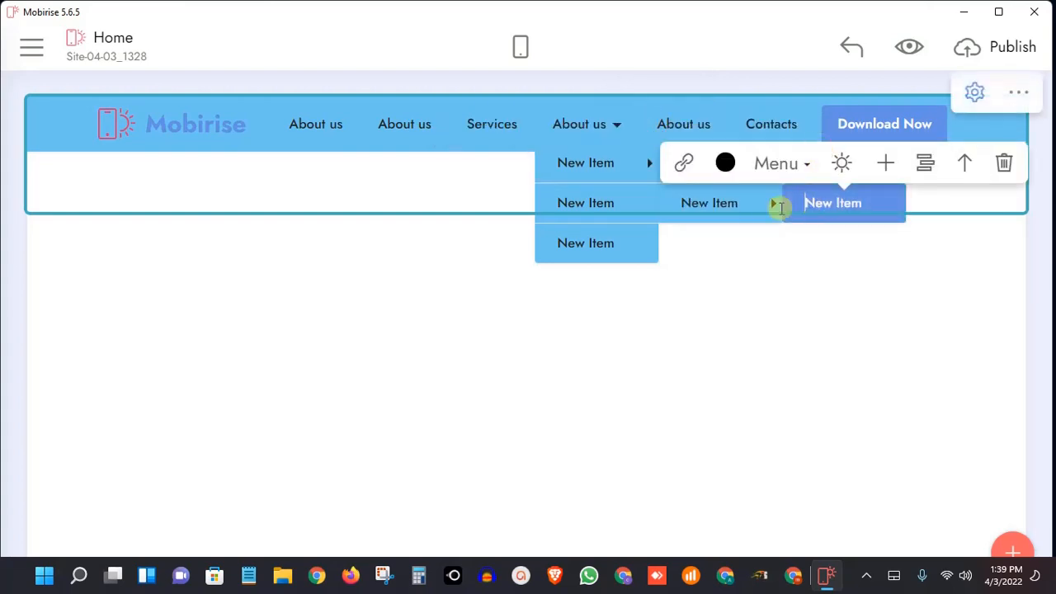
{"action": "left_click", "coordinate": [735, 208]}
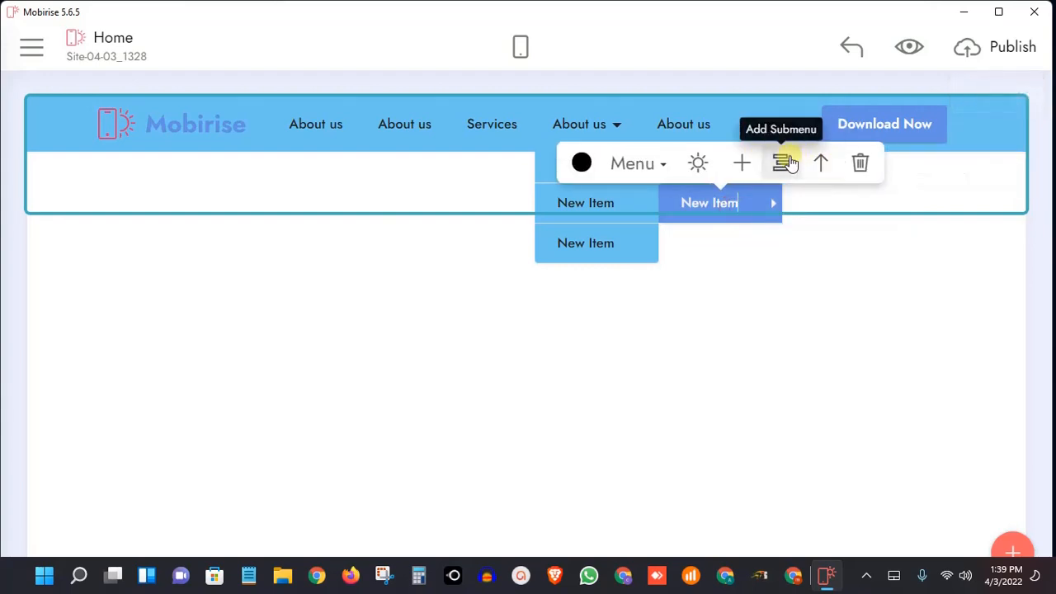
{"action": "left_click", "coordinate": [788, 163]}
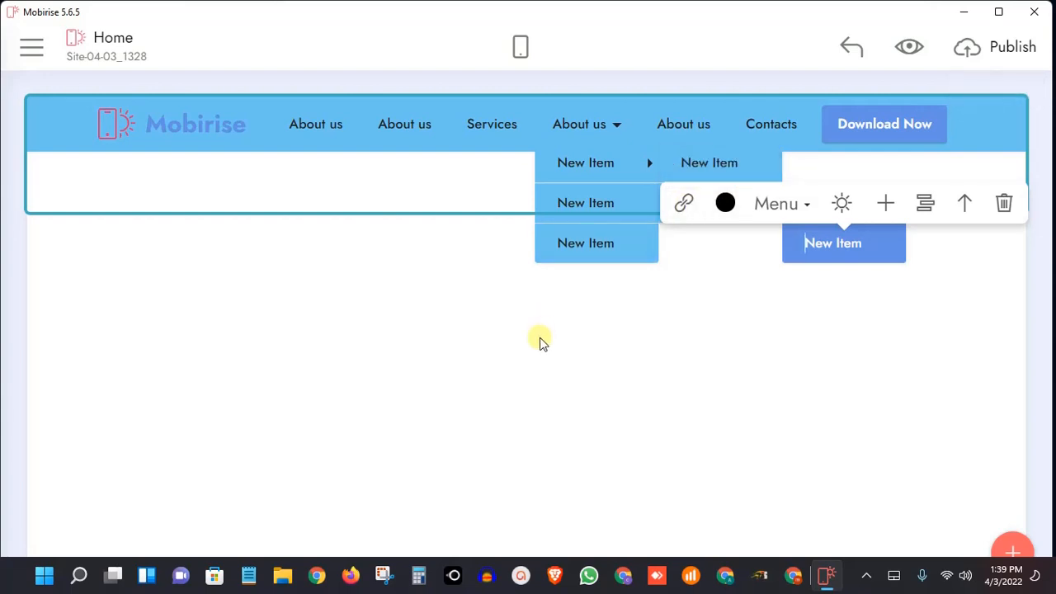
{"action": "left_click", "coordinate": [420, 239]}
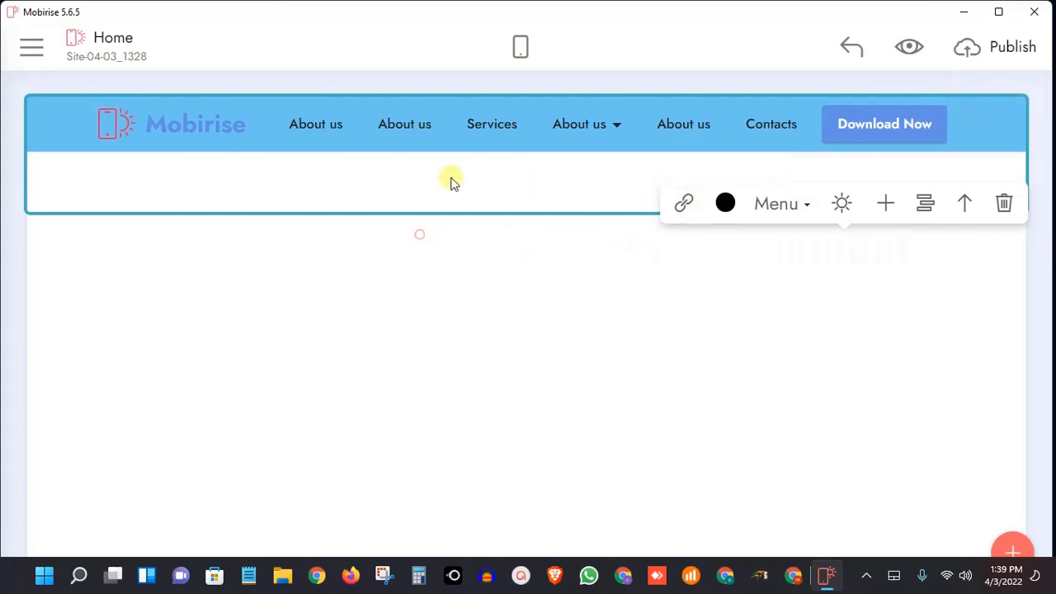
Duplicate the Download Now button in the menu block and remove the extra copy
{"action": "left_click", "coordinate": [487, 125]}
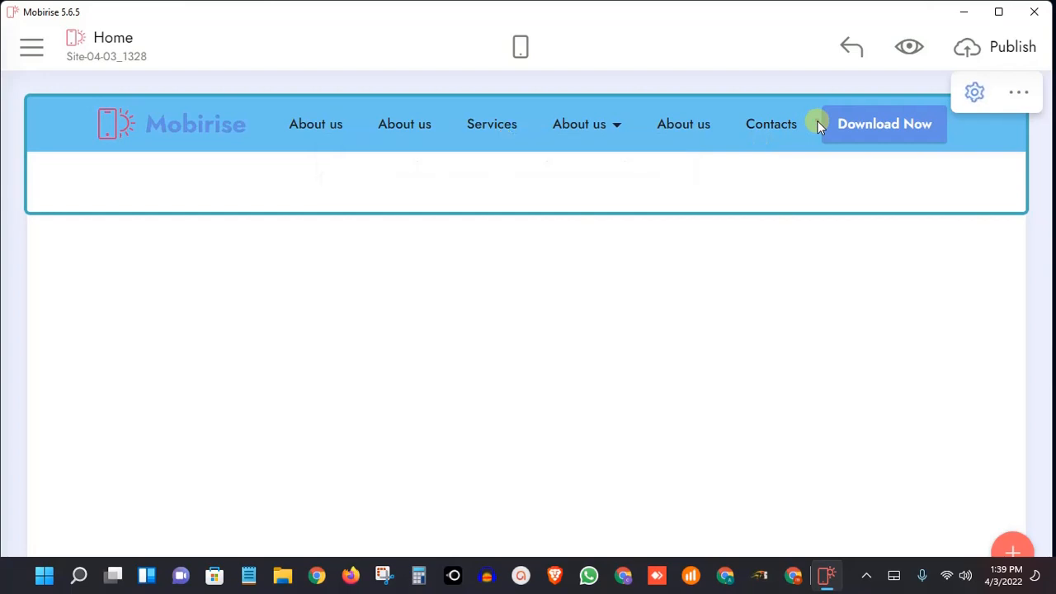
{"action": "left_click", "coordinate": [914, 135]}
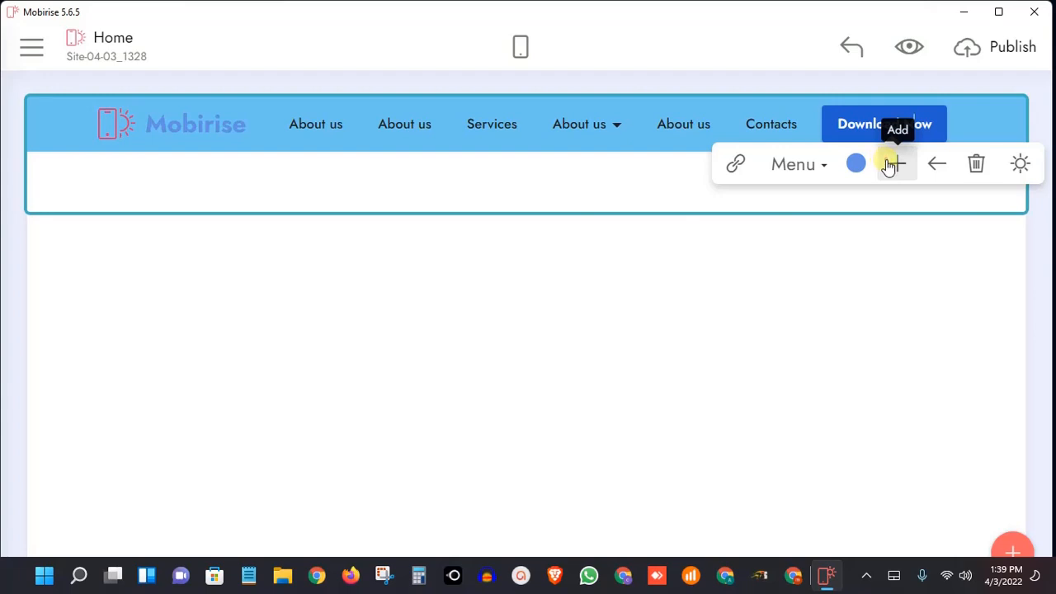
{"action": "left_click", "coordinate": [889, 165]}
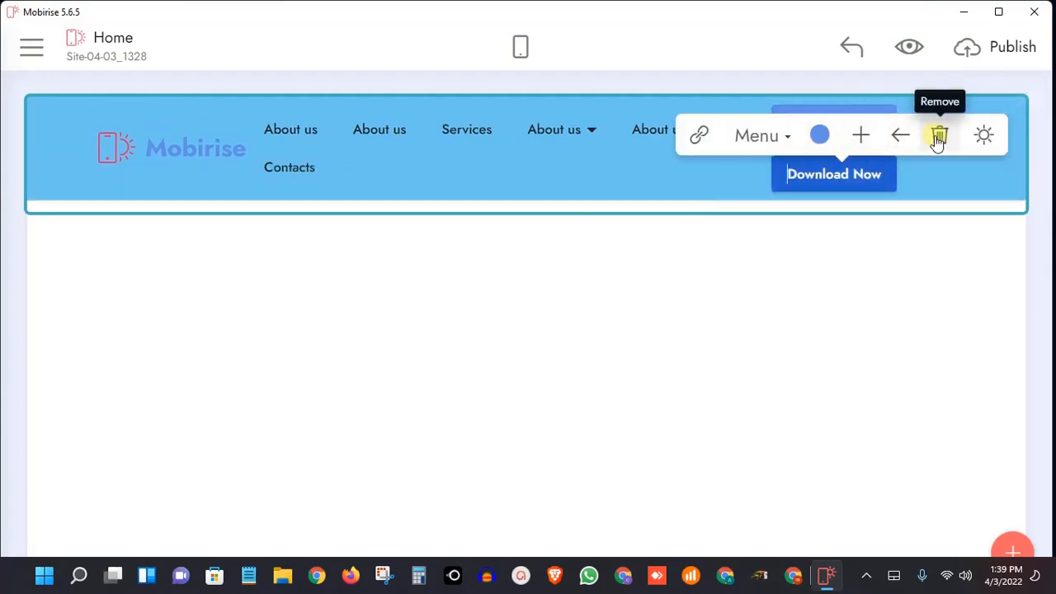
{"action": "left_click", "coordinate": [938, 140]}
{"action": "left_click", "coordinate": [898, 125]}
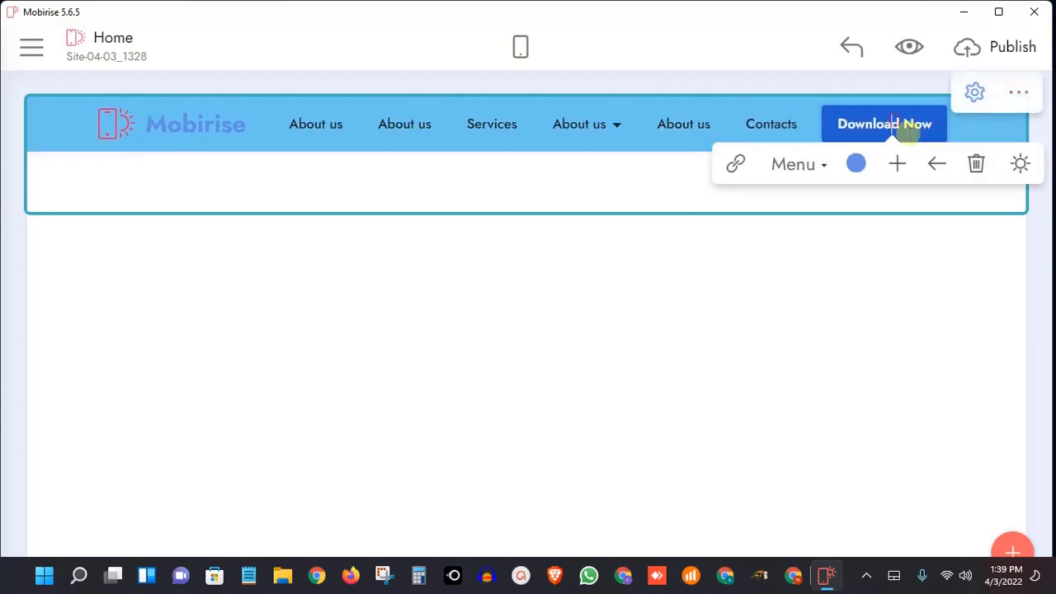
{"action": "left_click", "coordinate": [947, 163]}
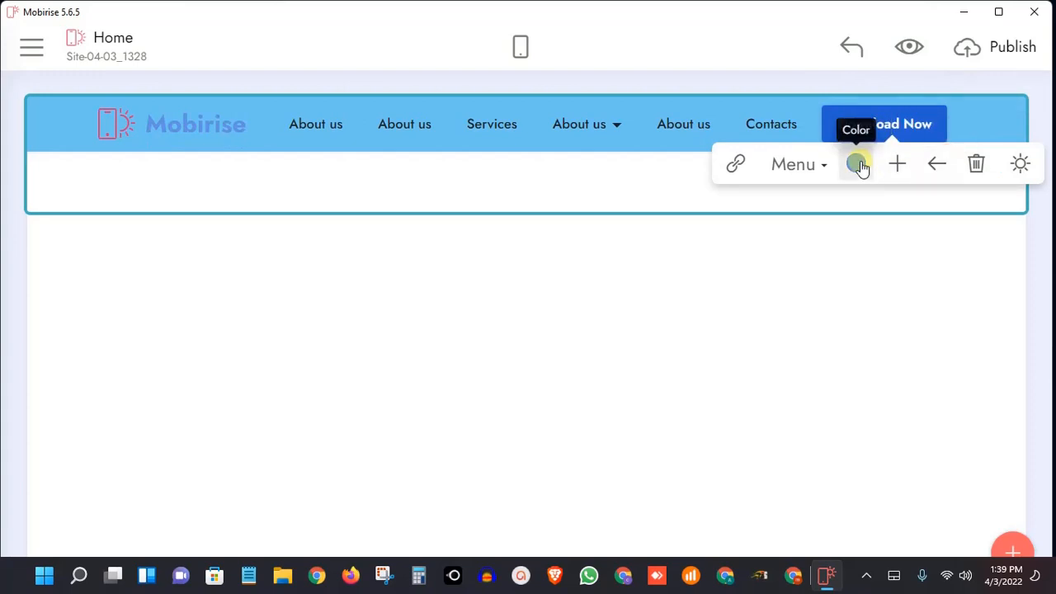
{"action": "left_click", "coordinate": [978, 168]}
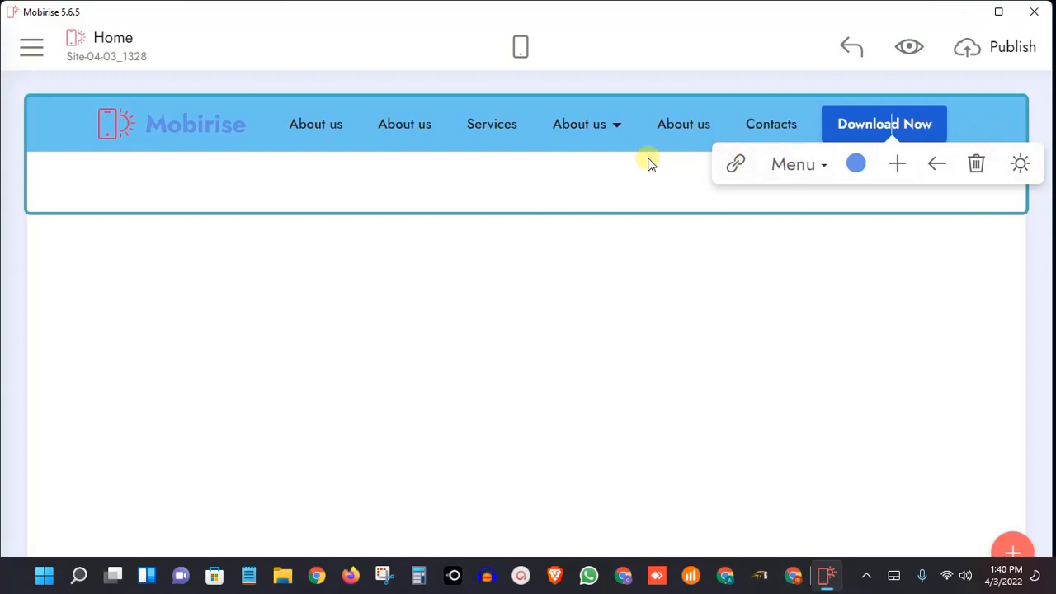
Insert the home icon from the Mobirise 2 set into the About us item just before Contacts, keeping the automatic icon size
{"action": "left_click", "coordinate": [655, 126]}
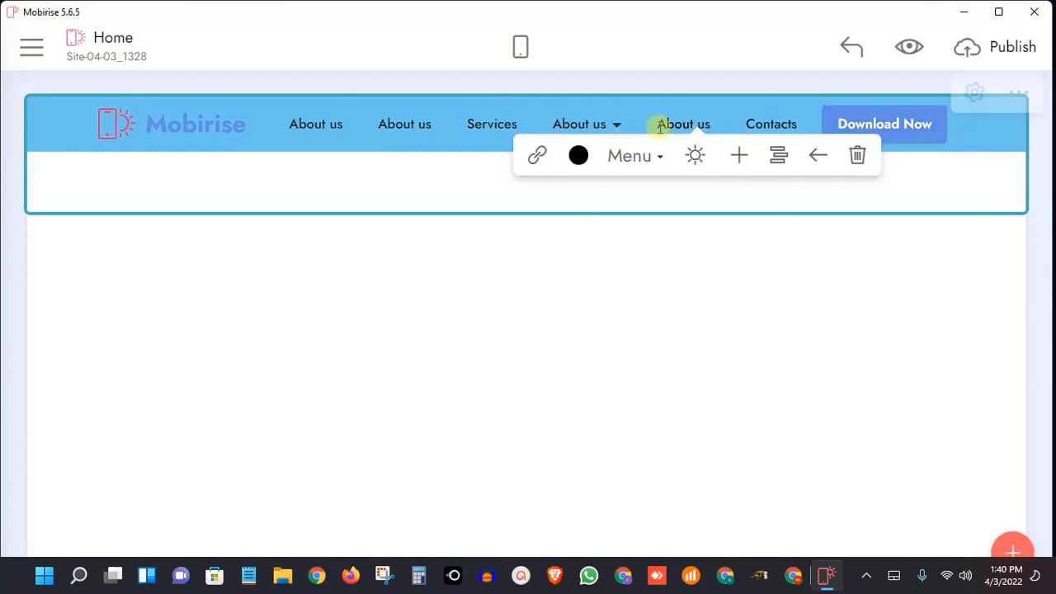
{"action": "left_click", "coordinate": [699, 156]}
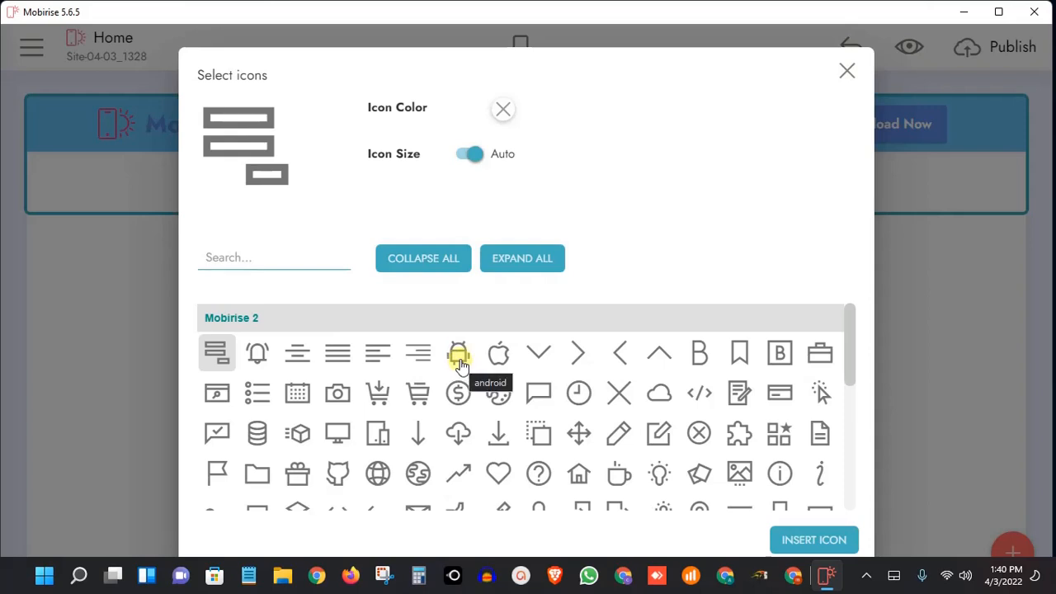
{"action": "scroll", "coordinate": [470, 379], "scroll_direction": "down", "scroll_amount": 2}
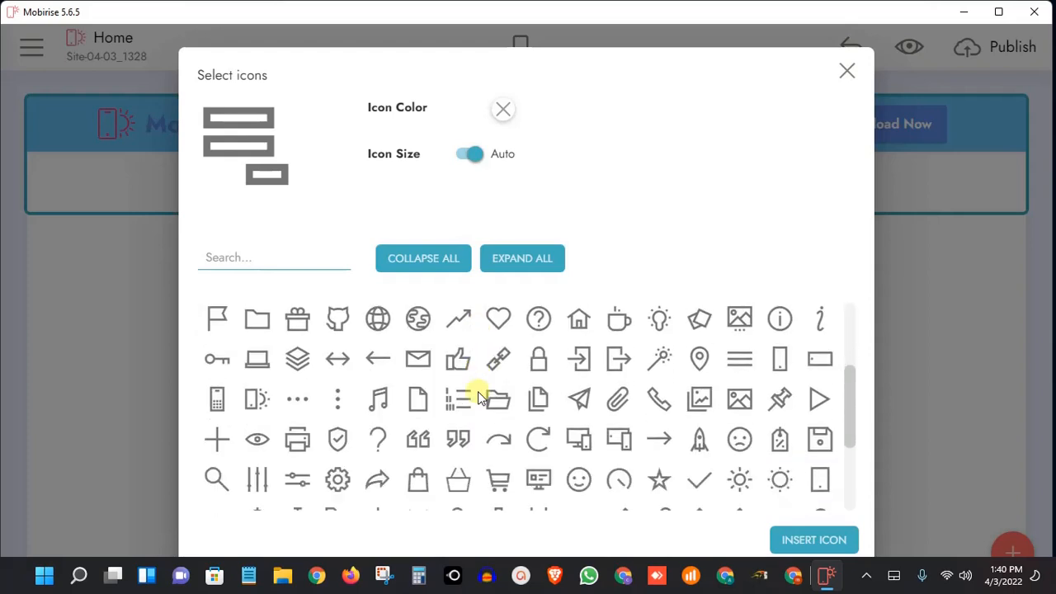
{"action": "scroll", "coordinate": [478, 391], "scroll_direction": "up", "scroll_amount": 3}
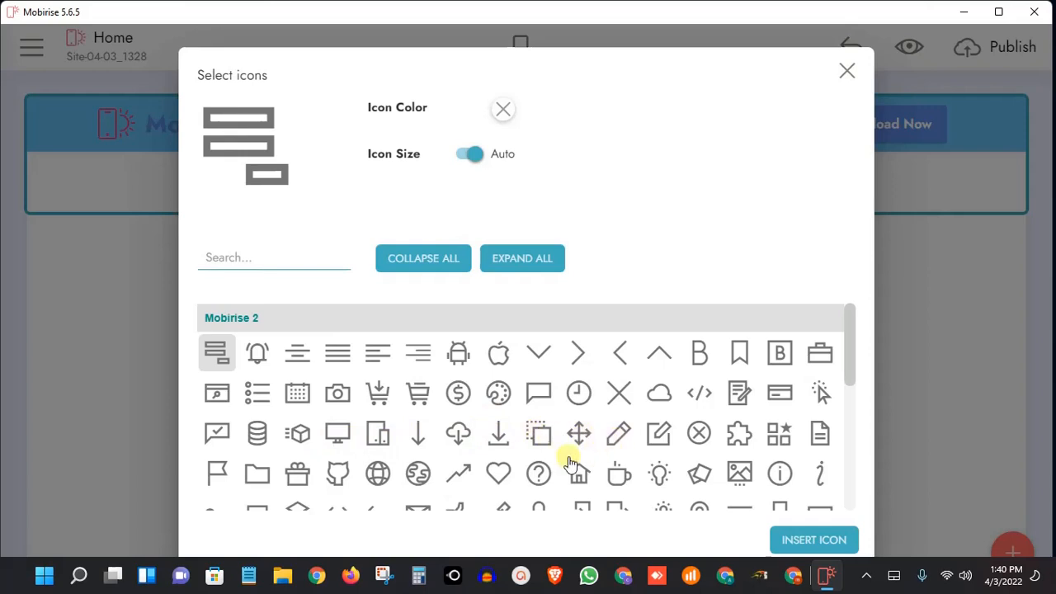
{"action": "scroll", "coordinate": [568, 459], "scroll_direction": "down", "scroll_amount": 2}
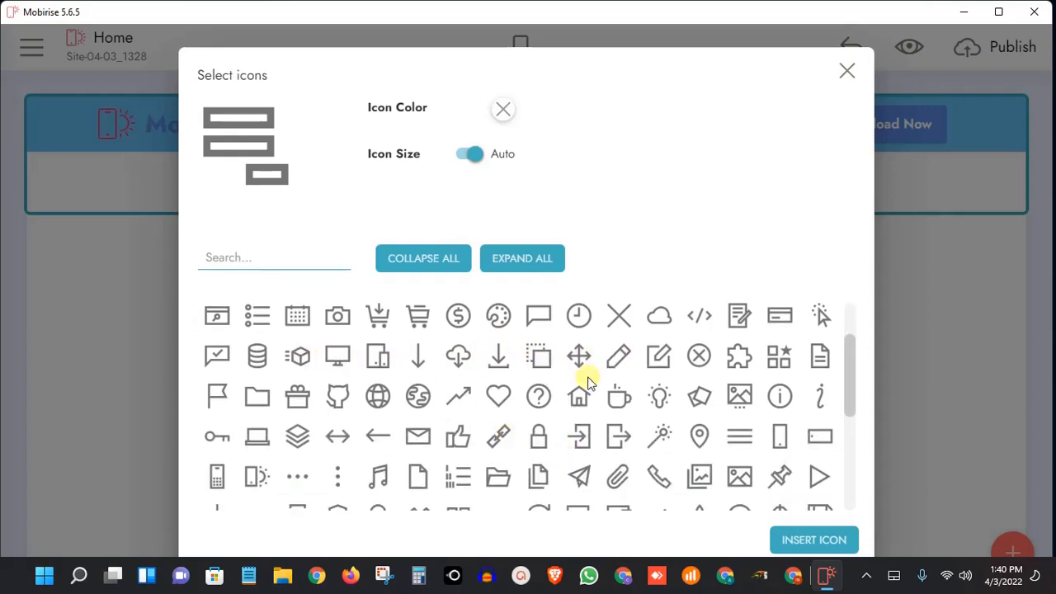
{"action": "left_click", "coordinate": [584, 396]}
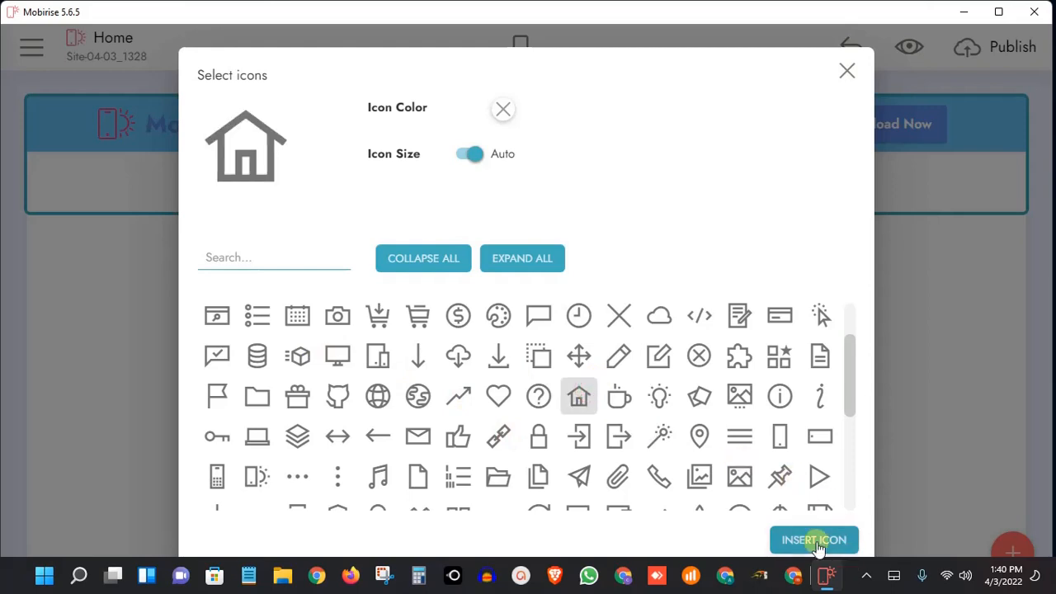
{"action": "scroll", "coordinate": [824, 505], "scroll_direction": "down", "scroll_amount": 4}
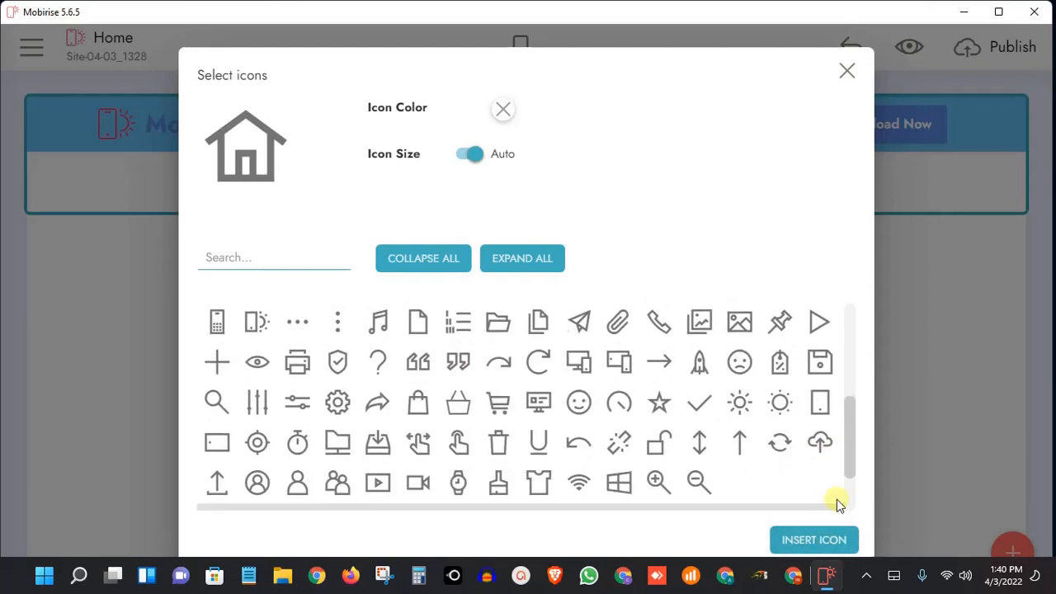
{"action": "left_click", "coordinate": [828, 542]}
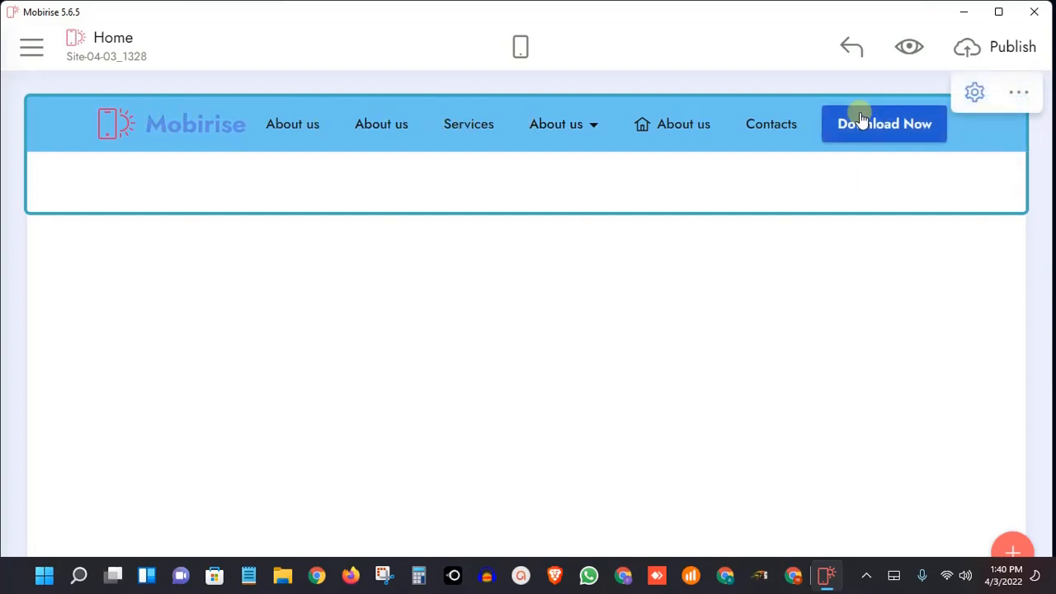
Try the Text font style on the Download Now button, switch it back to Menu, and close the button's options
{"action": "left_click", "coordinate": [912, 124]}
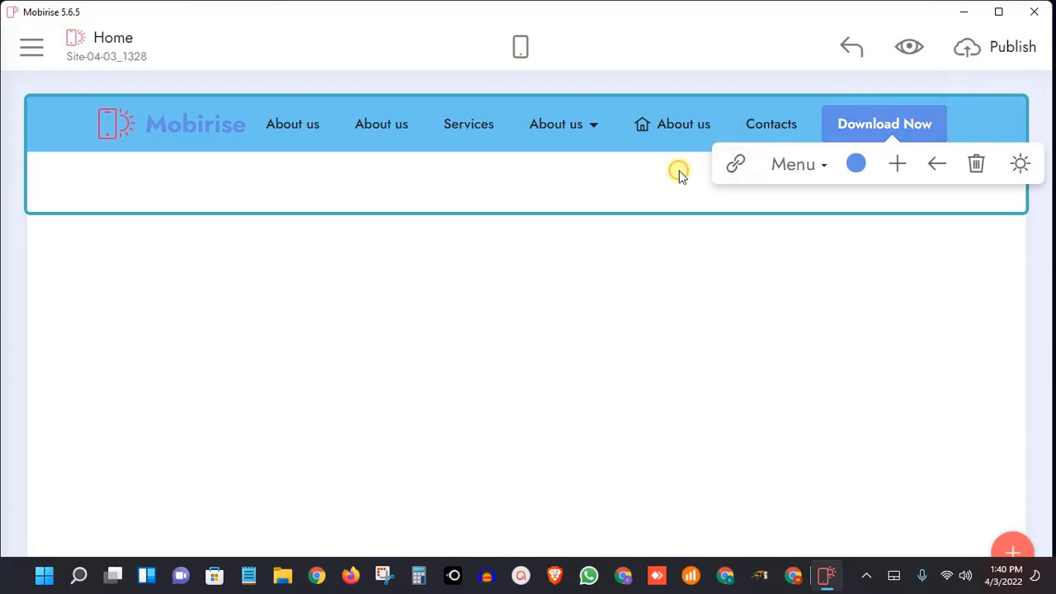
{"action": "left_click", "coordinate": [815, 164]}
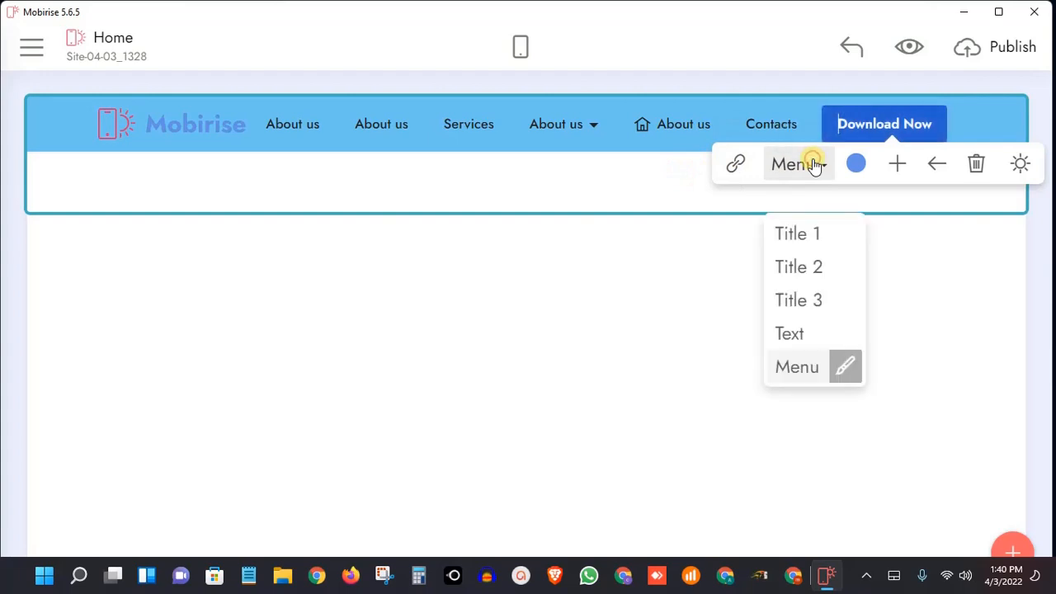
{"action": "left_click", "coordinate": [804, 334]}
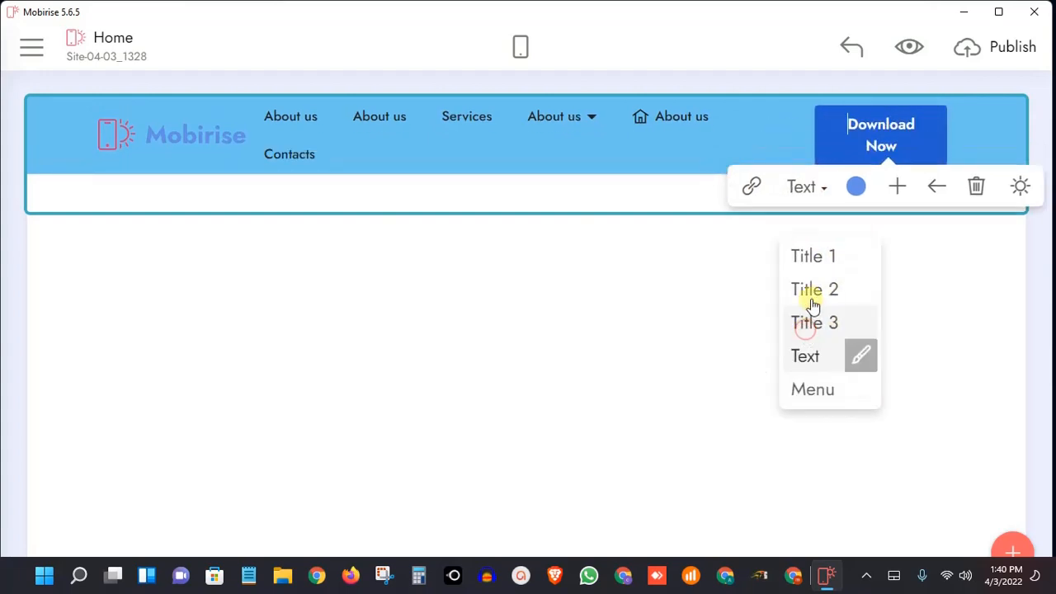
{"action": "left_click", "coordinate": [815, 187]}
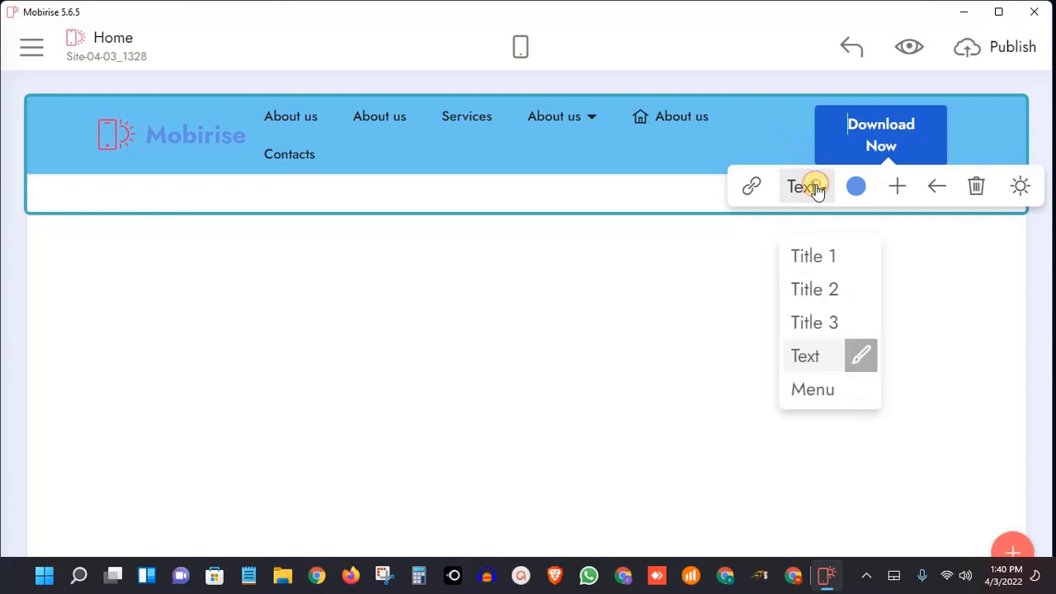
{"action": "left_click", "coordinate": [813, 388]}
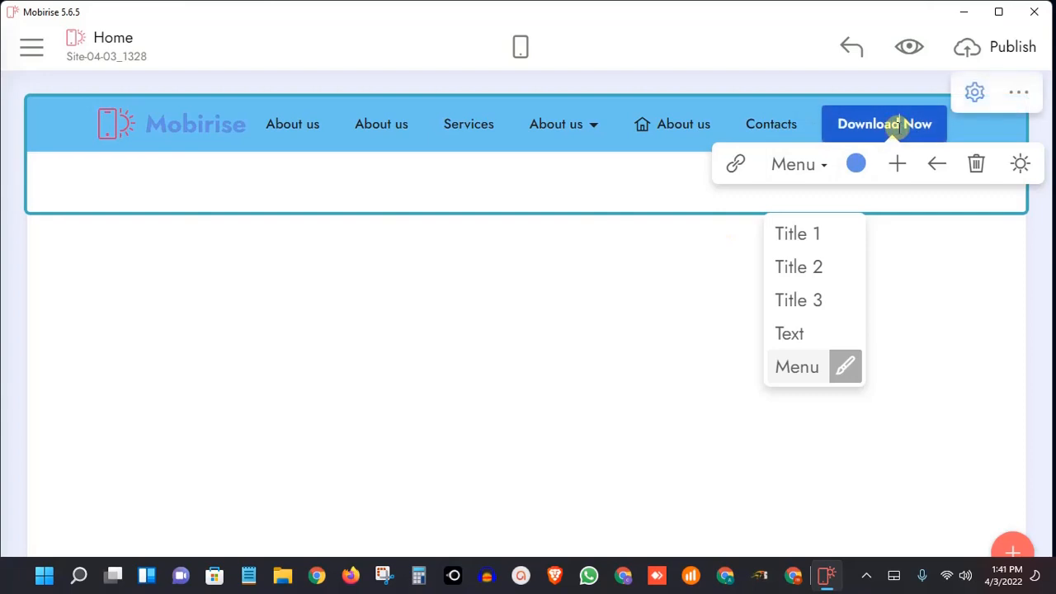
{"action": "left_click", "coordinate": [573, 175]}
{"action": "left_click", "coordinate": [185, 263]}
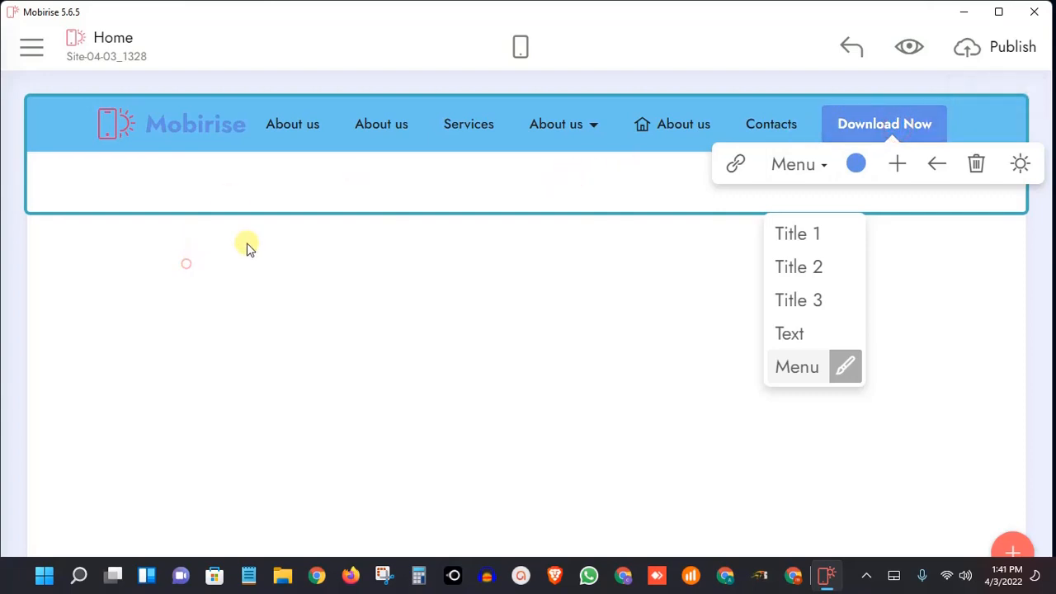
{"action": "left_click", "coordinate": [621, 47]}
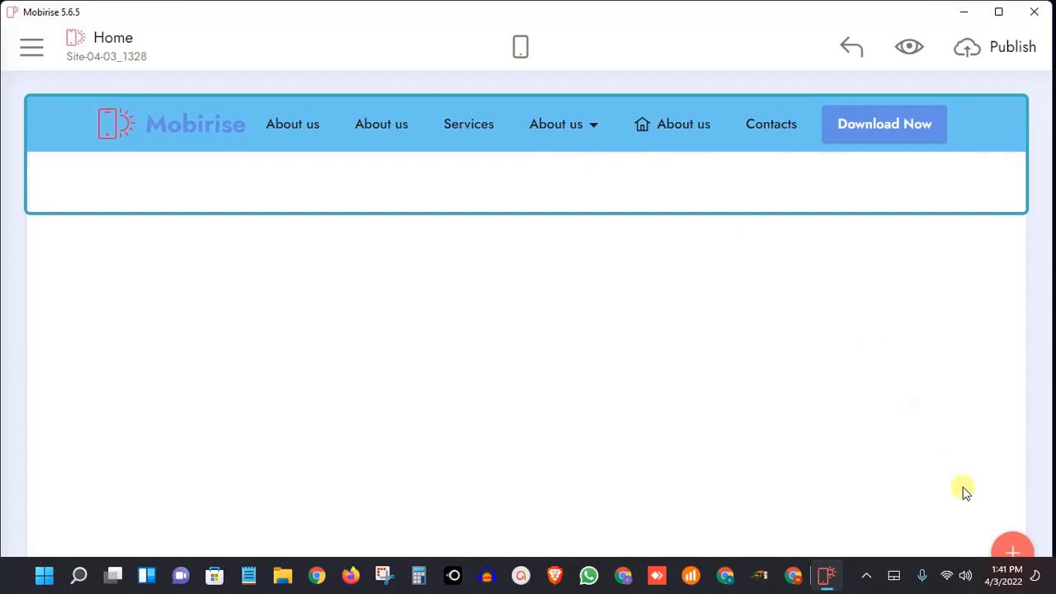
{"action": "left_click", "coordinate": [874, 580]}
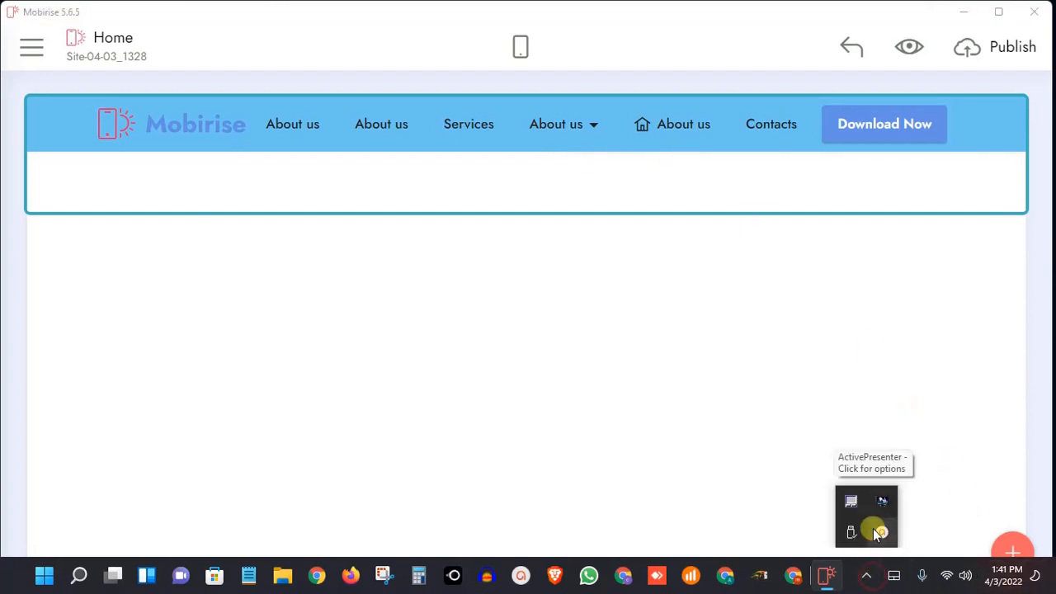